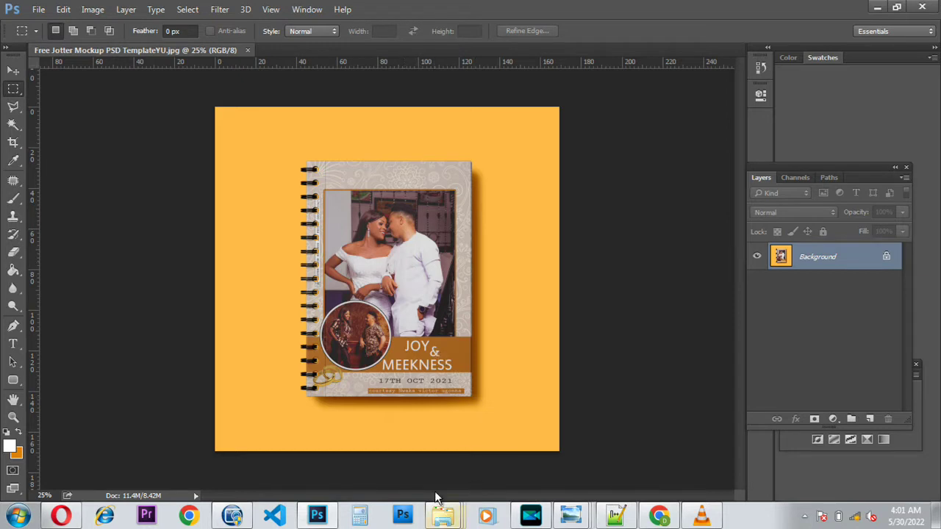
Step: Close the finished mockup document and switch to the jmeek Explorer window
{"action": "left_click", "coordinate": [248, 51]}
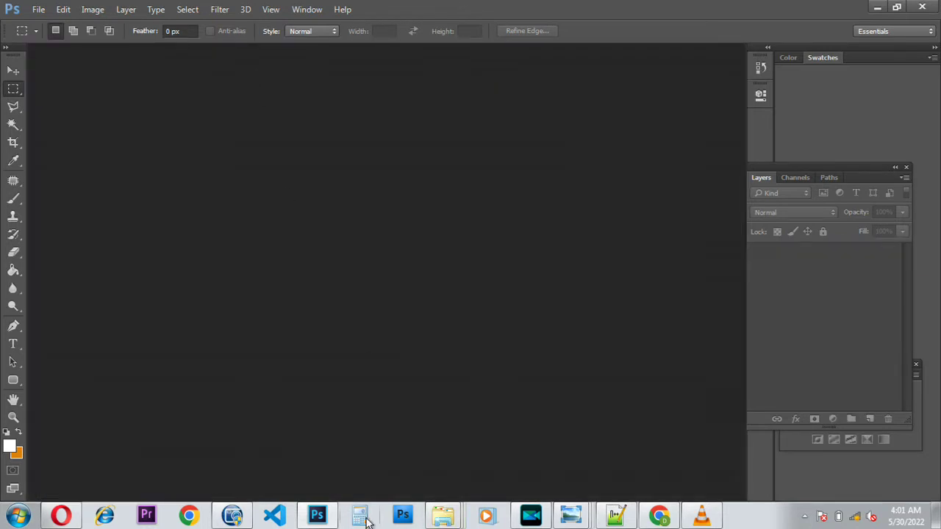
{"action": "left_click", "coordinate": [451, 517]}
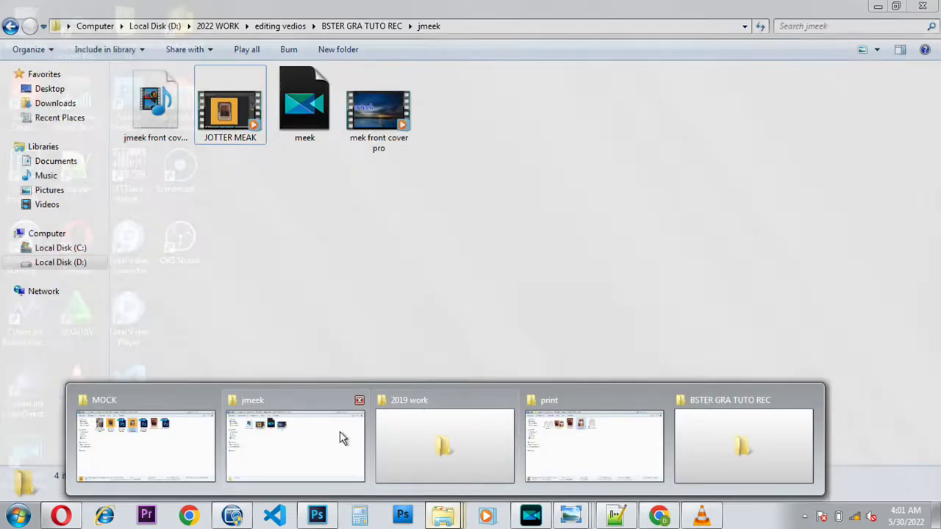
{"action": "left_click", "coordinate": [340, 438]}
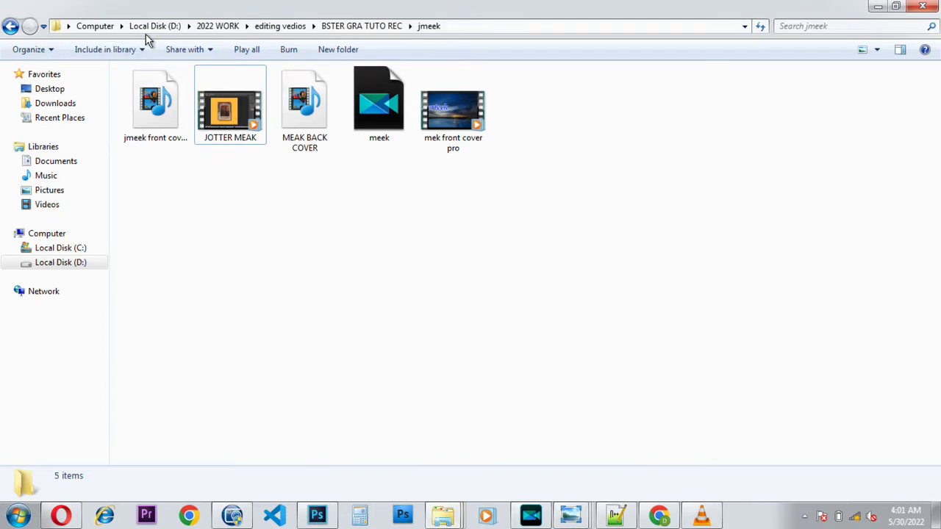
Step: Go to 2022 WORK > design > LESON ONE > MEAK and preview the white-outfit couple photo
{"action": "left_click", "coordinate": [218, 27]}
{"action": "double_click", "coordinate": [235, 122]}
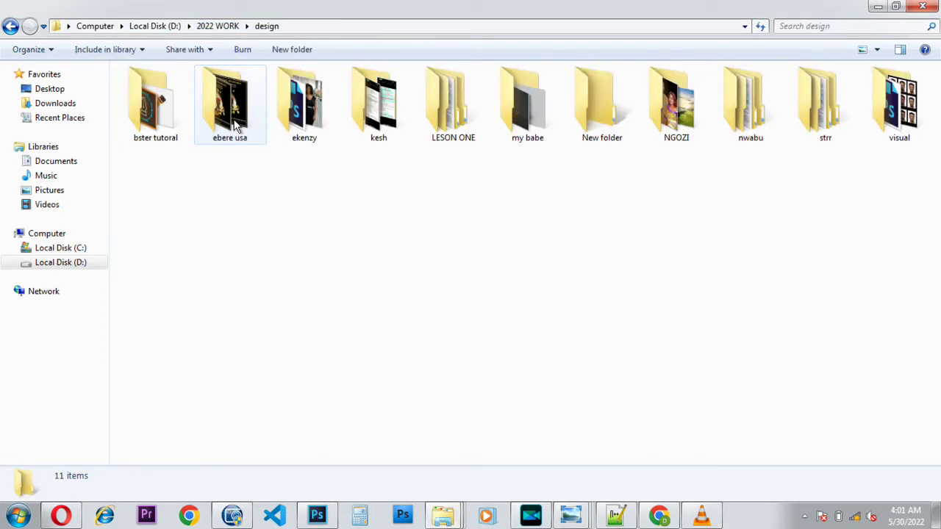
{"action": "left_click", "coordinate": [474, 120]}
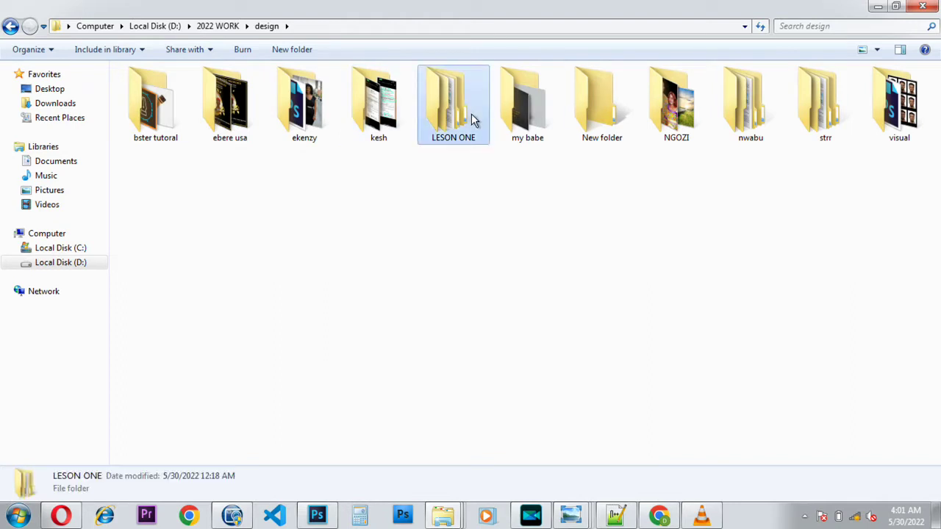
{"action": "double_click", "coordinate": [473, 120]}
{"action": "left_click", "coordinate": [161, 97]}
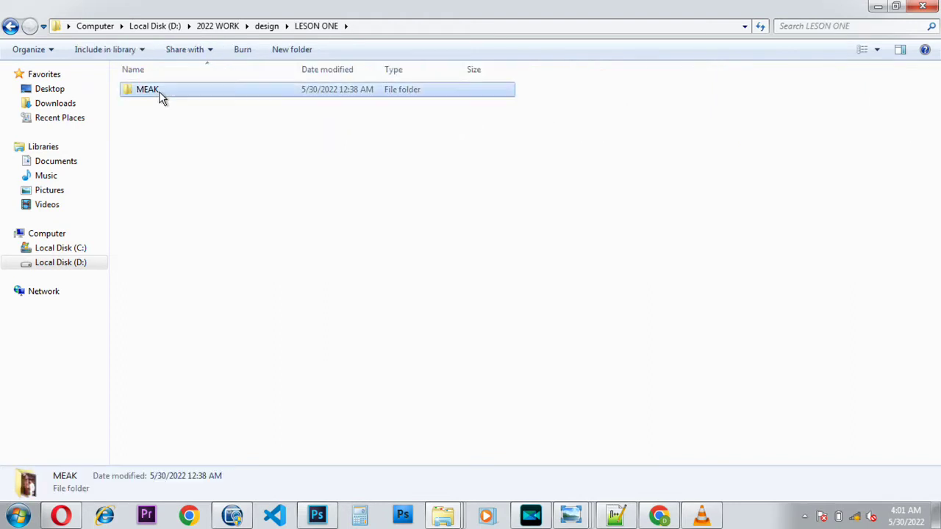
{"action": "double_click", "coordinate": [162, 97]}
{"action": "left_click", "coordinate": [382, 111]}
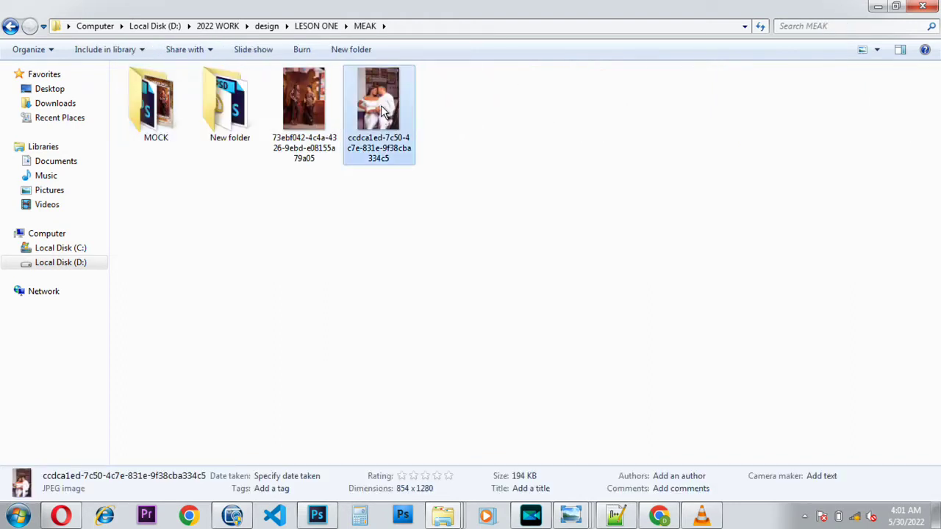
{"action": "double_click", "coordinate": [381, 110]}
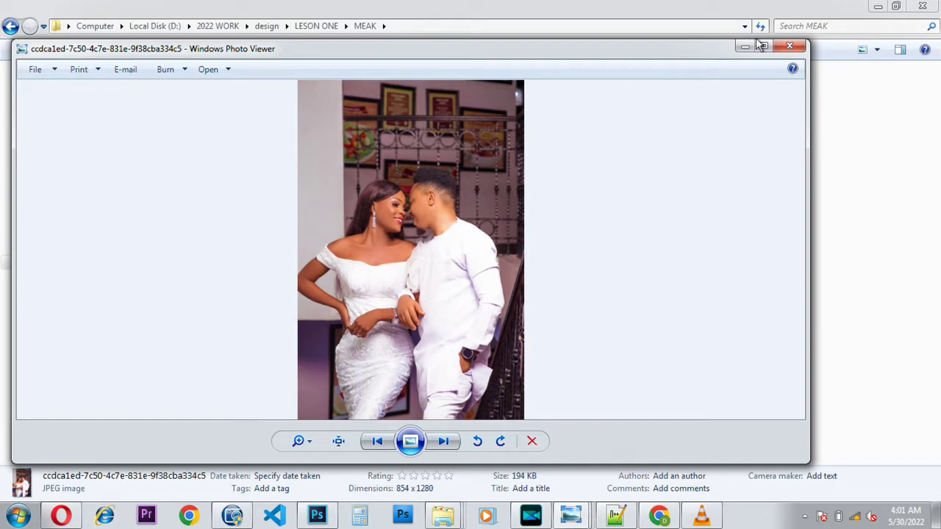
Step: Browse between the two couple photos in Photo Viewer, then close the viewer
{"action": "left_click", "coordinate": [377, 442]}
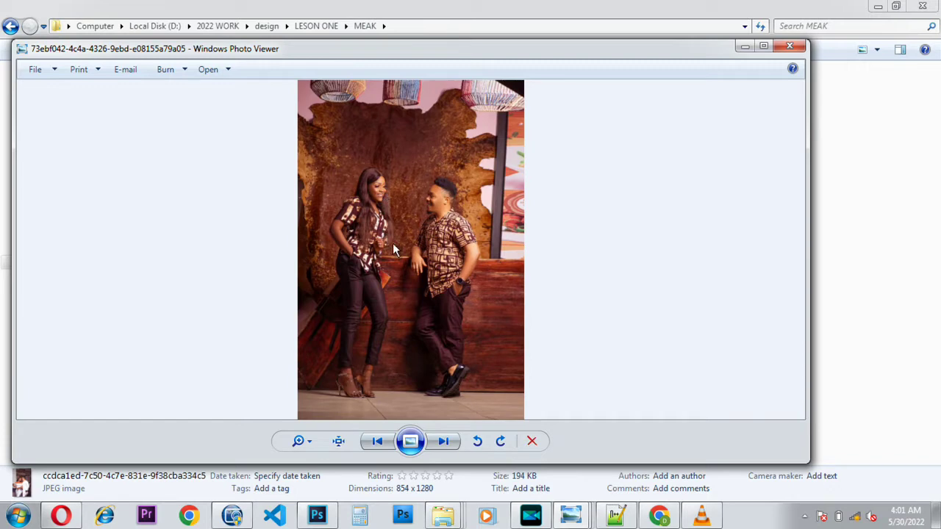
{"action": "left_click", "coordinate": [445, 442]}
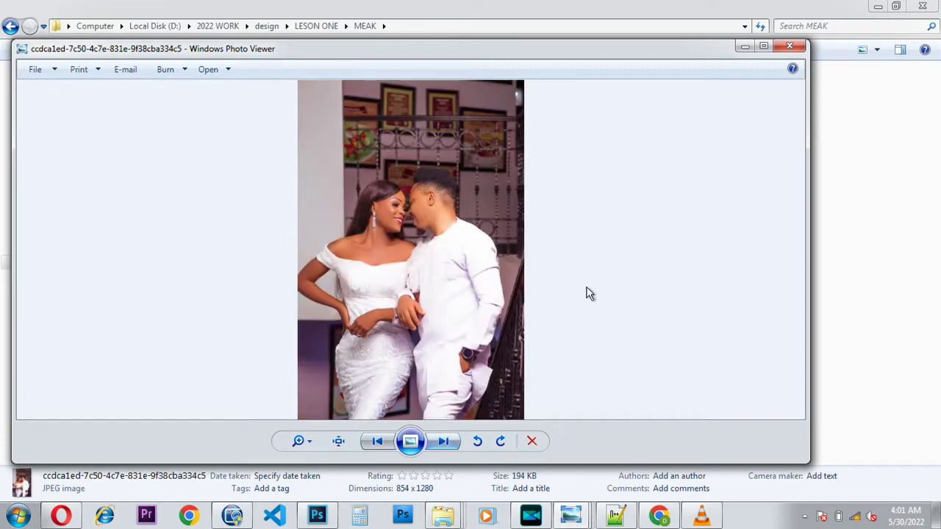
{"action": "left_click", "coordinate": [789, 48]}
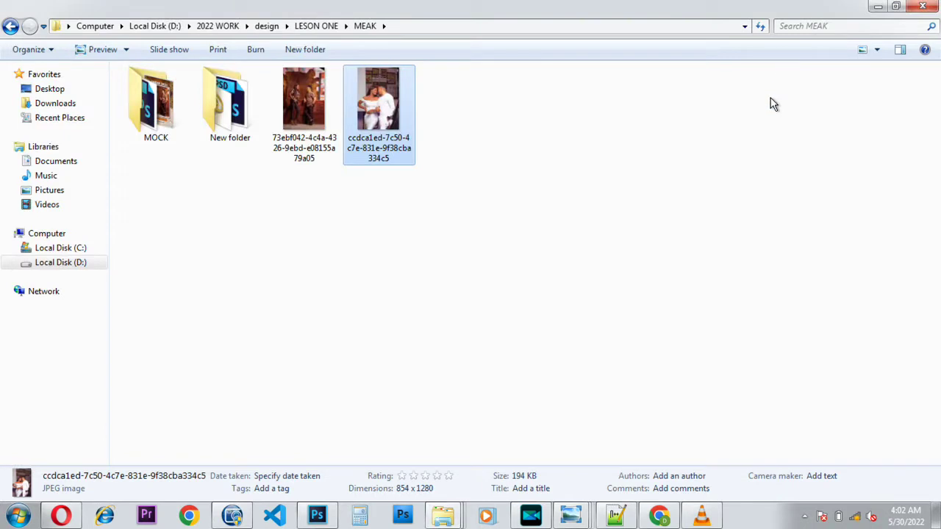
{"action": "mouse_move", "coordinate": [319, 518]}
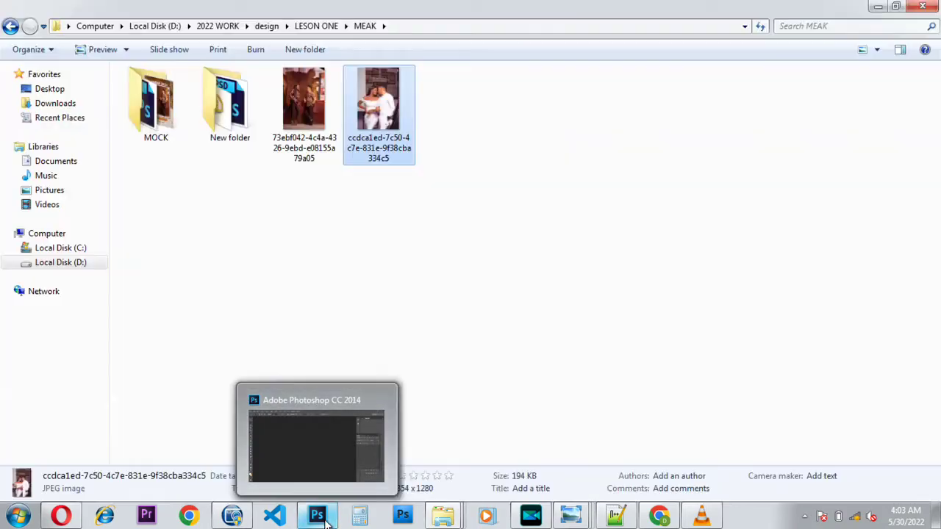
Step: Switch to Photoshop, start a new document from the File menu, then cancel it
{"action": "left_click", "coordinate": [331, 519]}
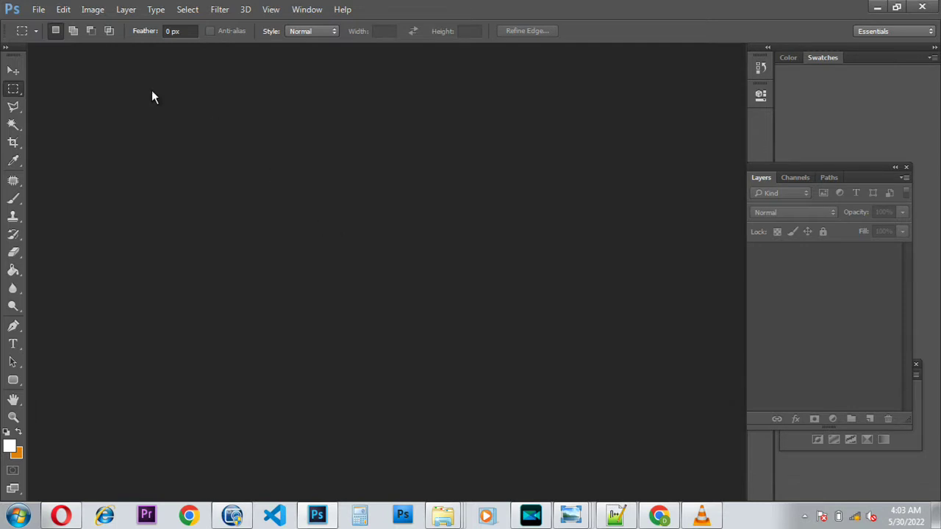
{"action": "left_click", "coordinate": [44, 11]}
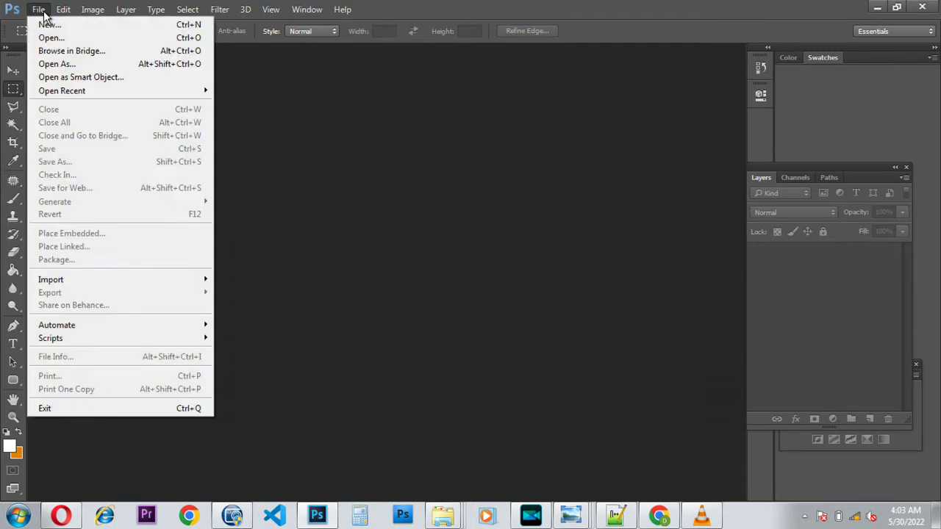
{"action": "key", "text": "Right"}
{"action": "mouse_move", "coordinate": [38, 10]}
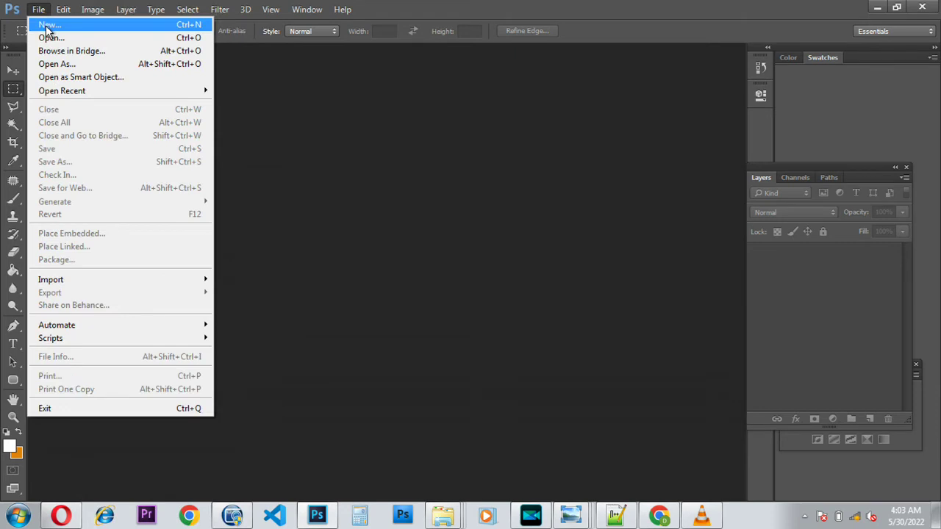
{"action": "left_click", "coordinate": [47, 27]}
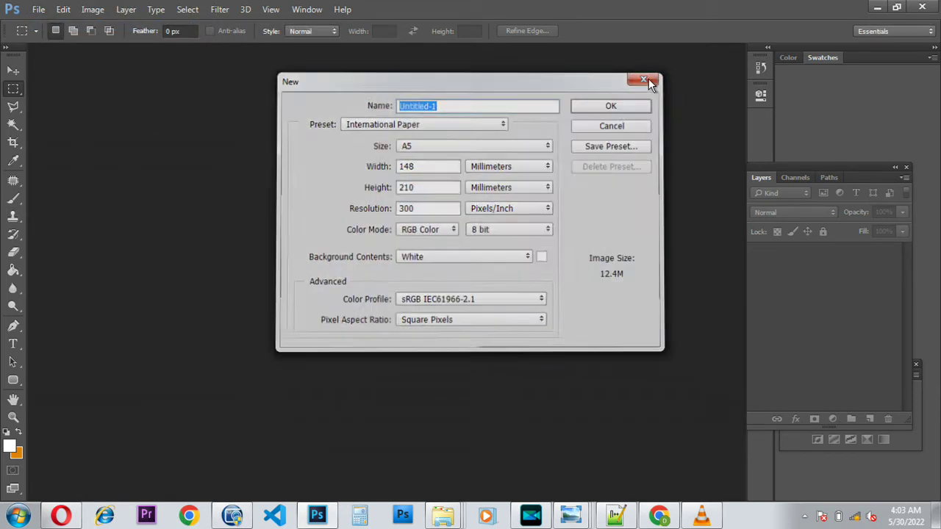
{"action": "left_click", "coordinate": [647, 78]}
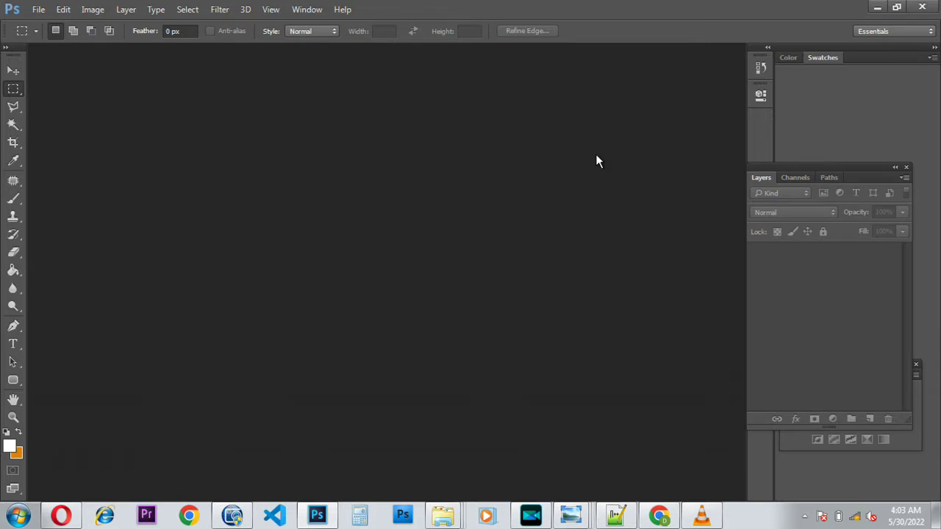
Step: Create a new International Paper A5 document at 300 ppi in inches, then minimize Photoshop
{"action": "key", "text": "ctrl+n"}
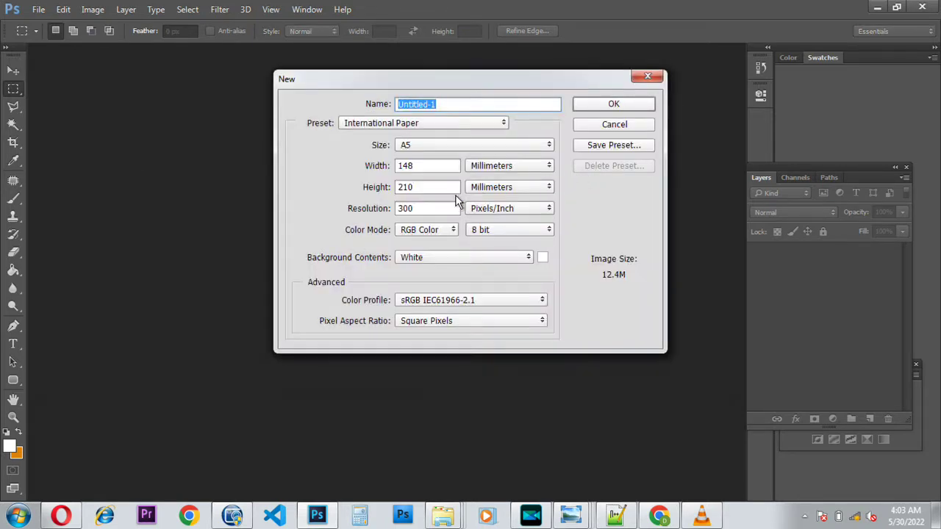
{"action": "left_click", "coordinate": [462, 125]}
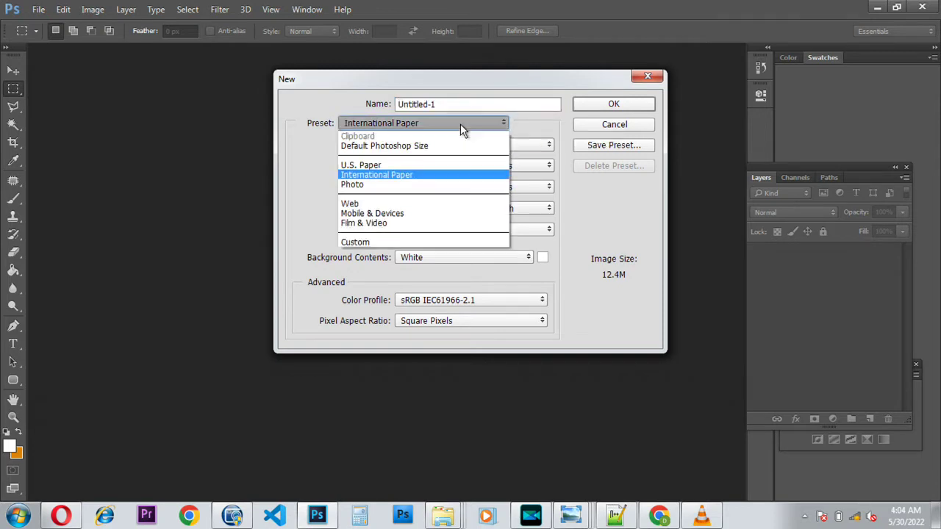
{"action": "left_click", "coordinate": [429, 173]}
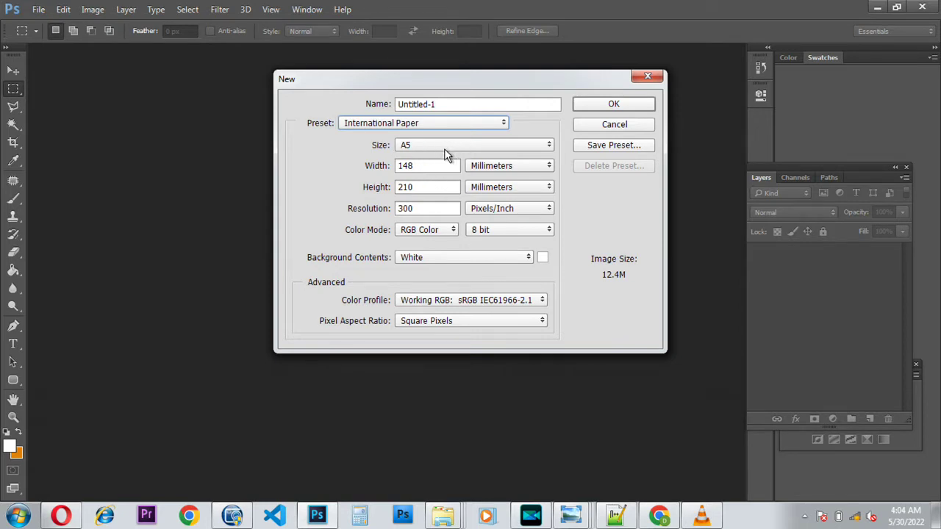
{"action": "left_click", "coordinate": [495, 145]}
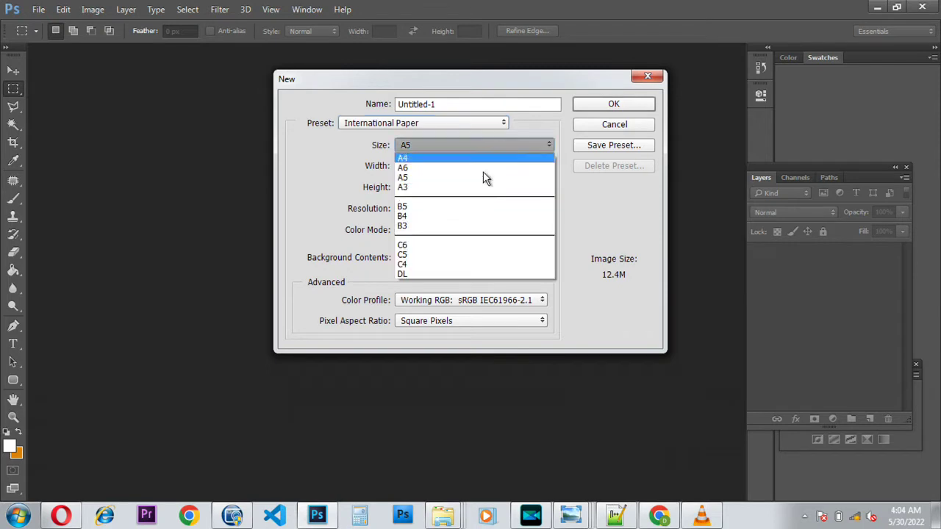
{"action": "key", "text": "Escape"}
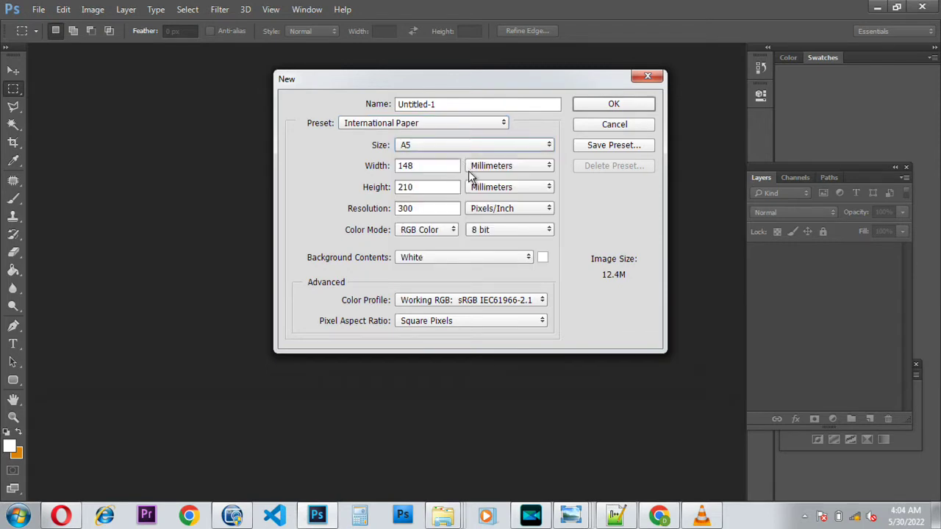
{"action": "left_click", "coordinate": [522, 166]}
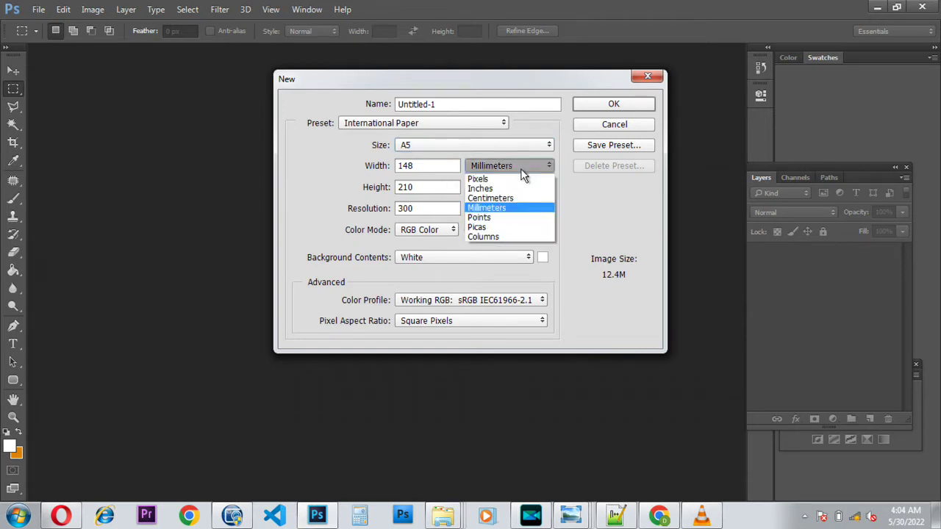
{"action": "left_click", "coordinate": [515, 189]}
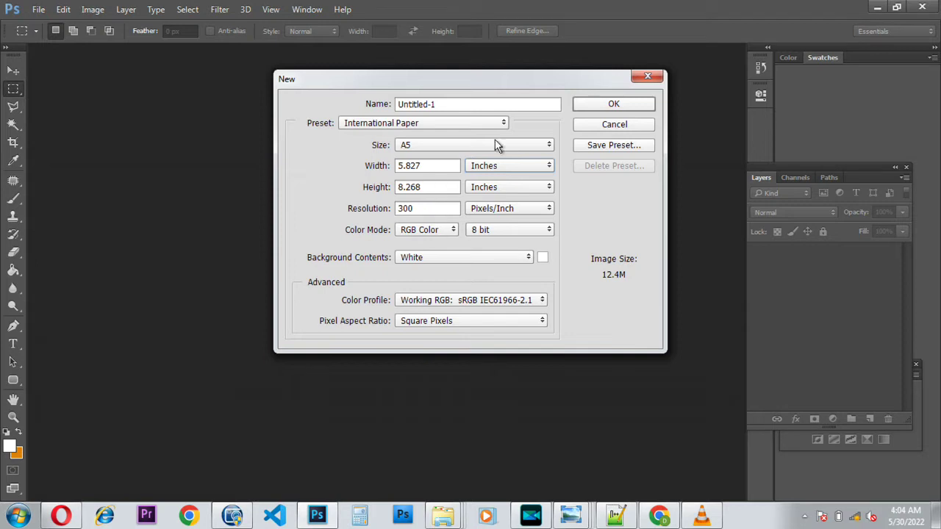
{"action": "left_click", "coordinate": [598, 105]}
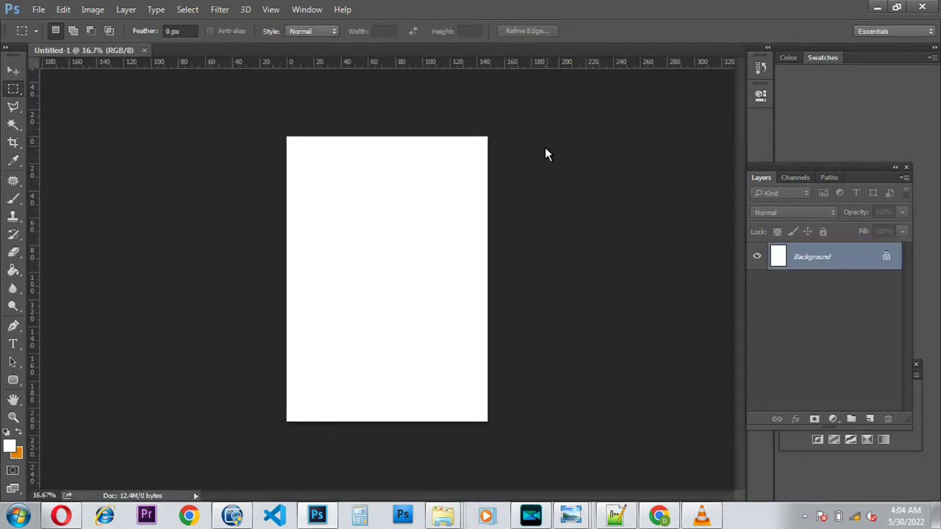
{"action": "scroll", "coordinate": [417, 252], "scroll_direction": "up", "scroll_amount": 3}
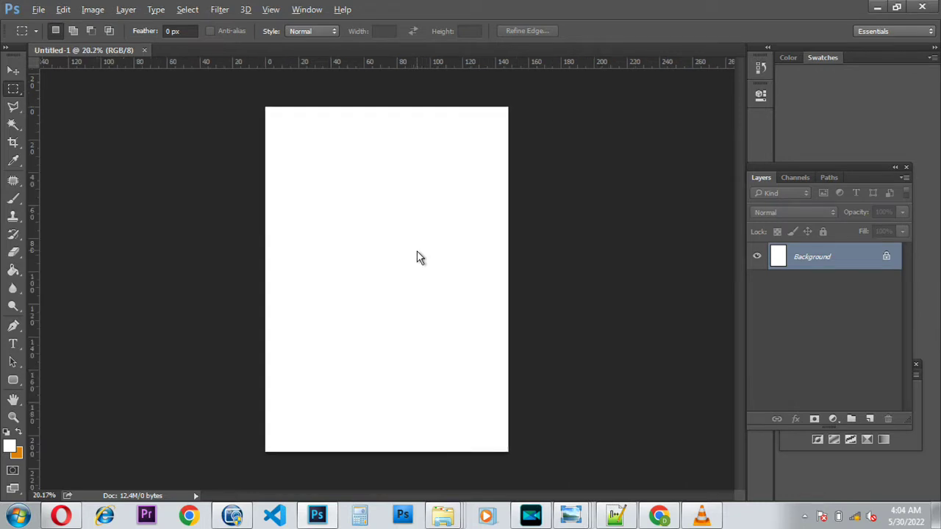
{"action": "left_click", "coordinate": [878, 8]}
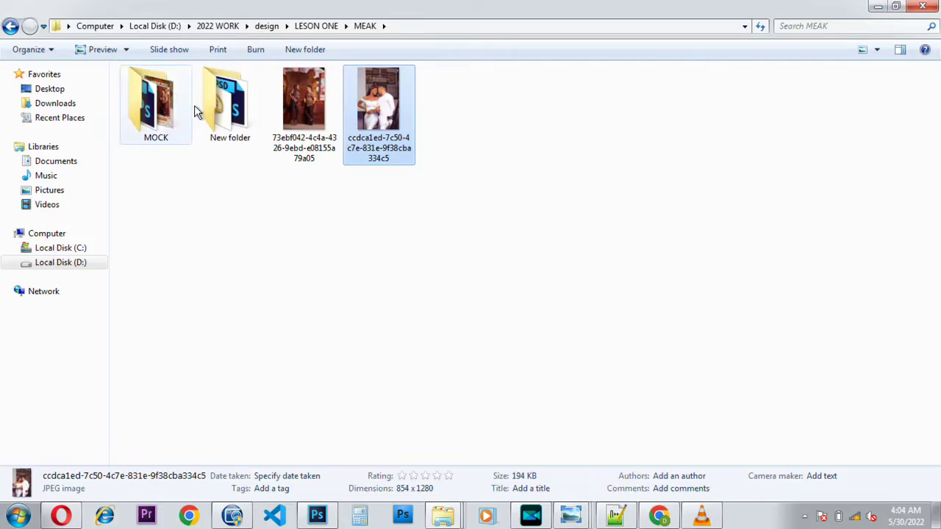
Step: Open the New assets folder, preview the brown floral background image, and close the viewer
{"action": "left_click", "coordinate": [222, 110]}
{"action": "double_click", "coordinate": [222, 111]}
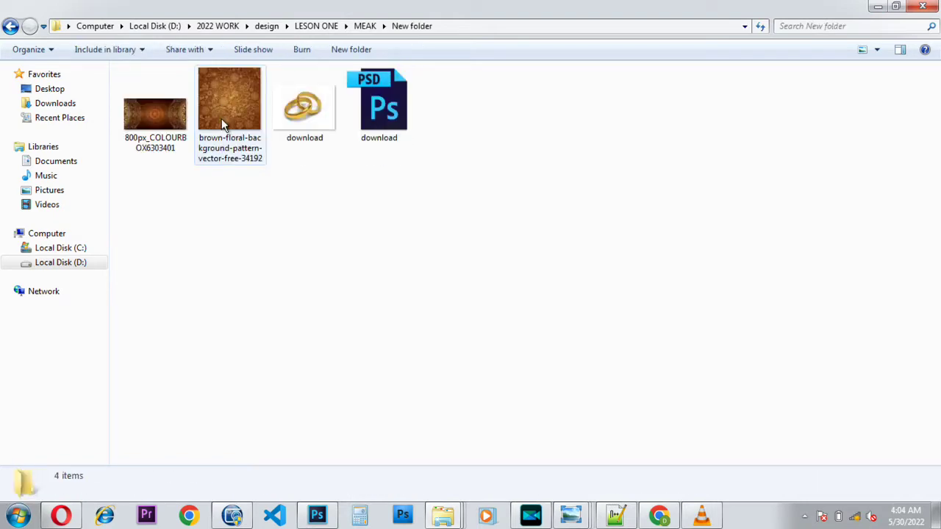
{"action": "double_click", "coordinate": [224, 113]}
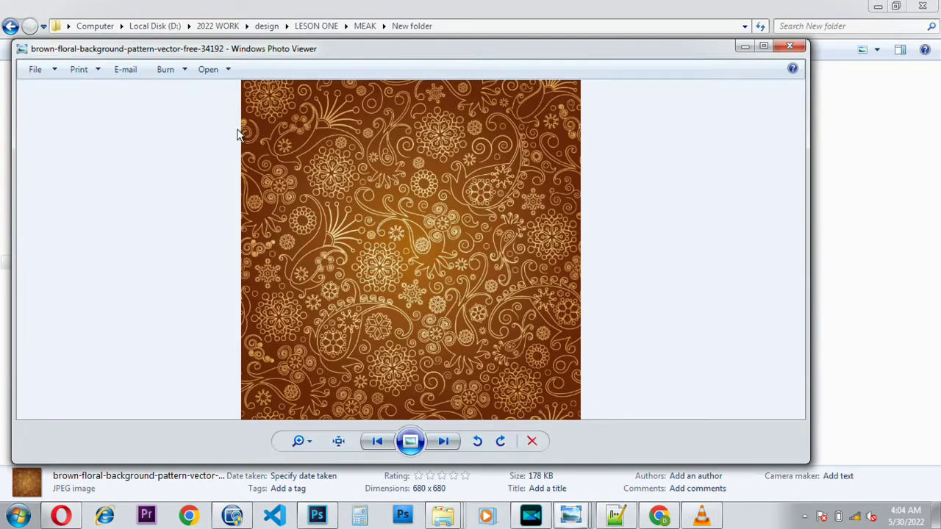
{"action": "scroll", "coordinate": [256, 139], "scroll_direction": "down", "scroll_amount": 1}
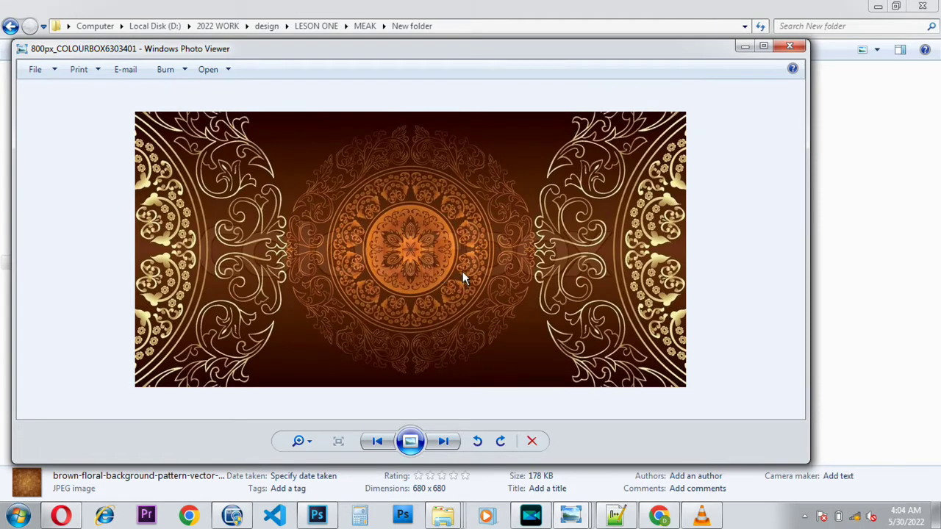
{"action": "scroll", "coordinate": [462, 271], "scroll_direction": "up", "scroll_amount": 1}
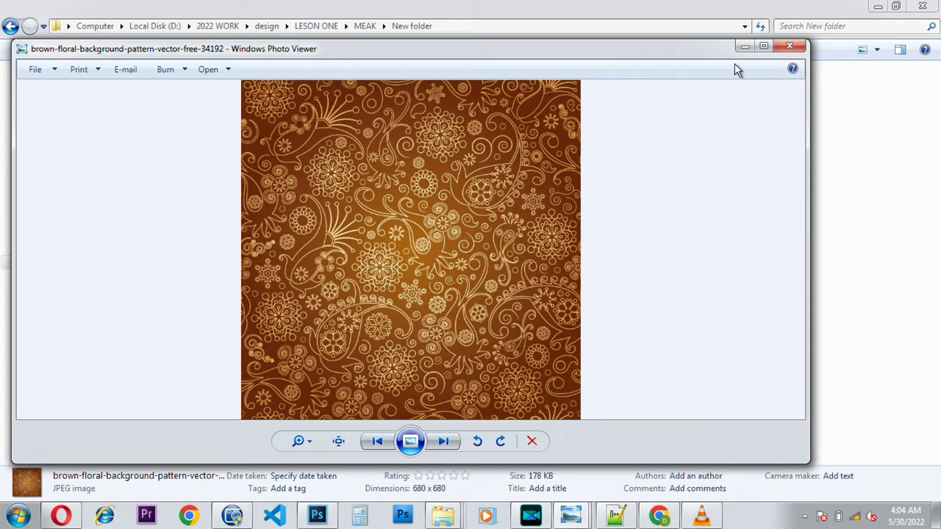
{"action": "left_click", "coordinate": [789, 47]}
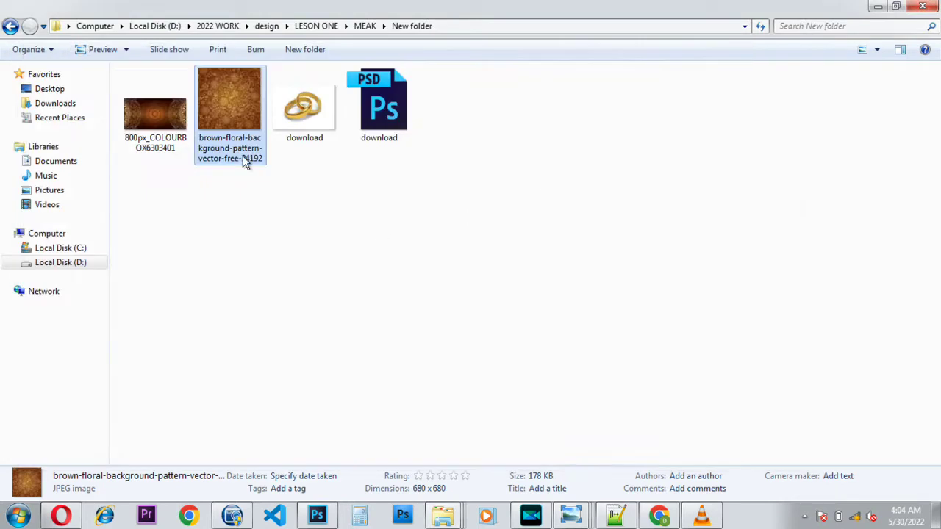
Step: Open the brown floral background in Photoshop and drag it onto the A5 page as Layer 1
{"action": "left_click_drag", "start_coordinate": [228, 97], "coordinate": [384, 50]}
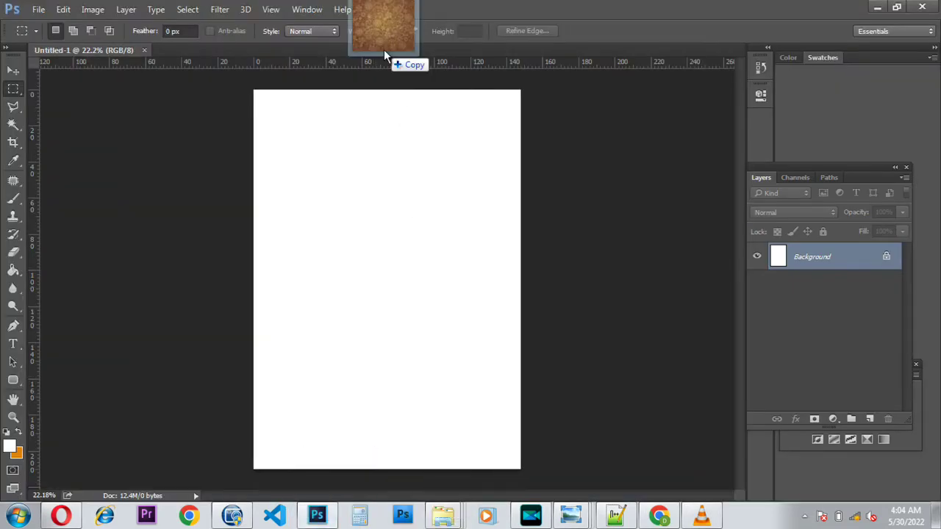
{"action": "left_click_drag", "start_coordinate": [384, 49], "coordinate": [384, 53]}
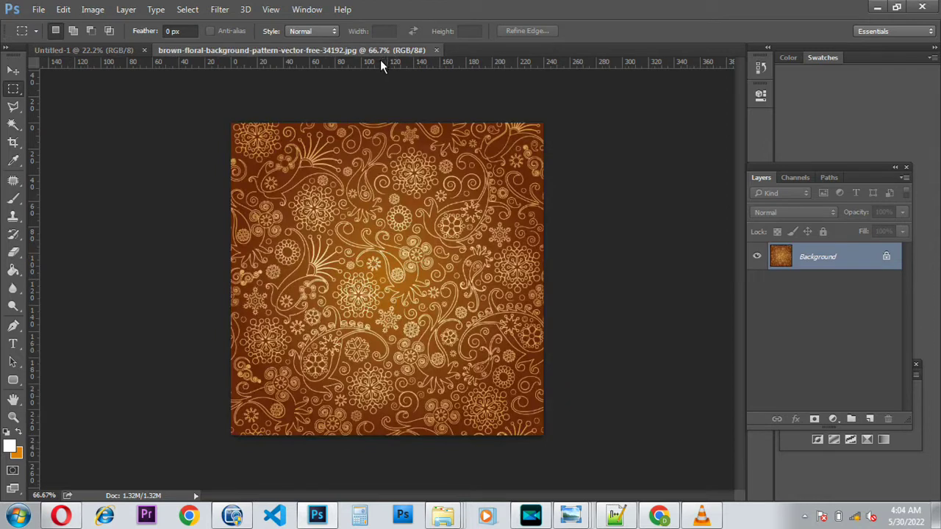
{"action": "left_click", "coordinate": [12, 70]}
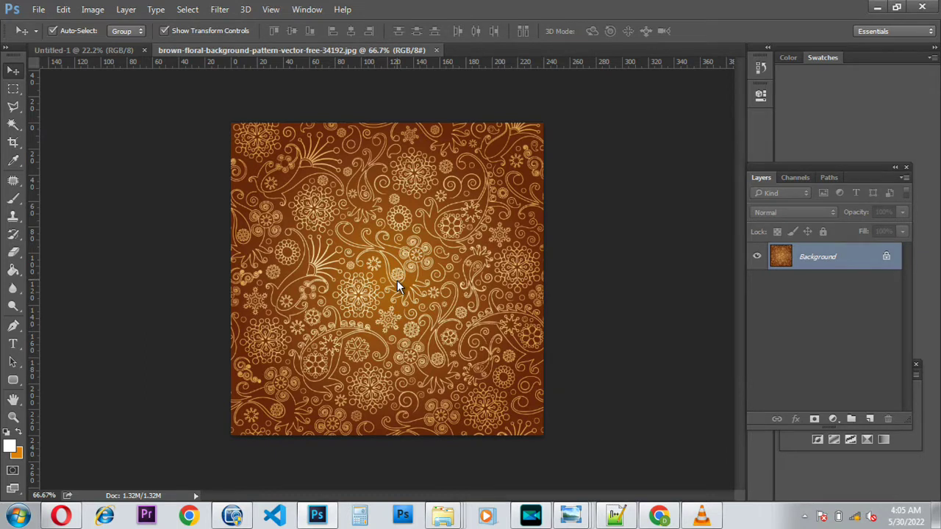
{"action": "left_click_drag", "start_coordinate": [397, 282], "coordinate": [110, 54]}
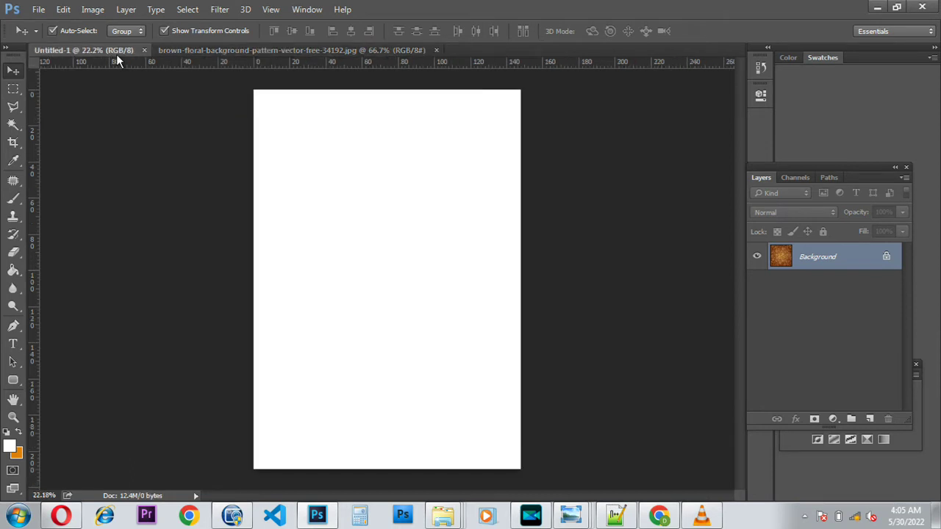
{"action": "left_click_drag", "start_coordinate": [117, 57], "coordinate": [127, 67]}
{"action": "left_click_drag", "start_coordinate": [219, 145], "coordinate": [358, 263]}
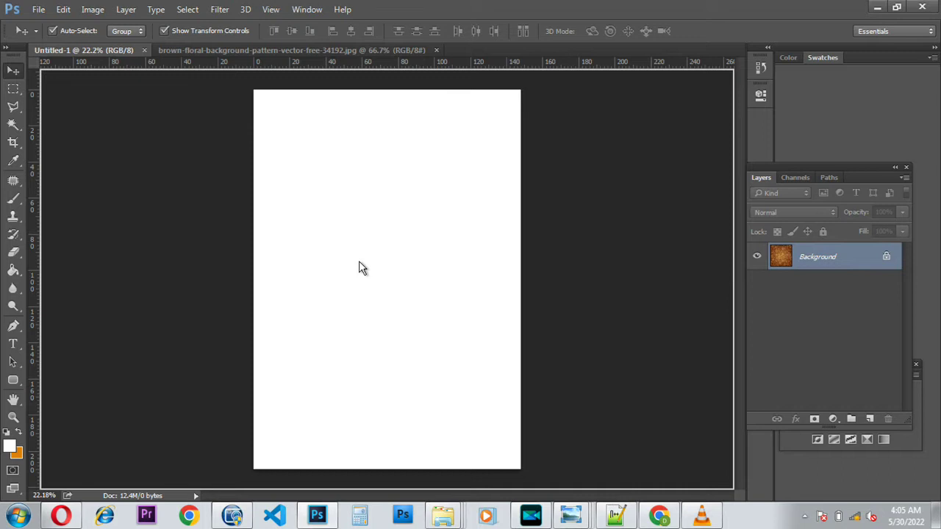
{"action": "left_click_drag", "start_coordinate": [359, 263], "coordinate": [328, 406]}
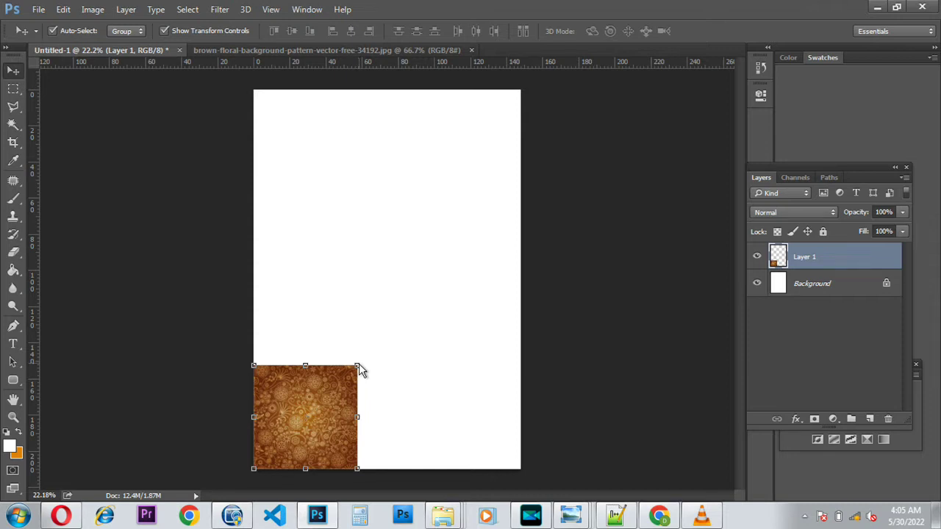
Step: Enlarge and reposition the floral layer so it covers the whole A5 page
{"action": "left_click_drag", "start_coordinate": [368, 361], "coordinate": [633, 52]}
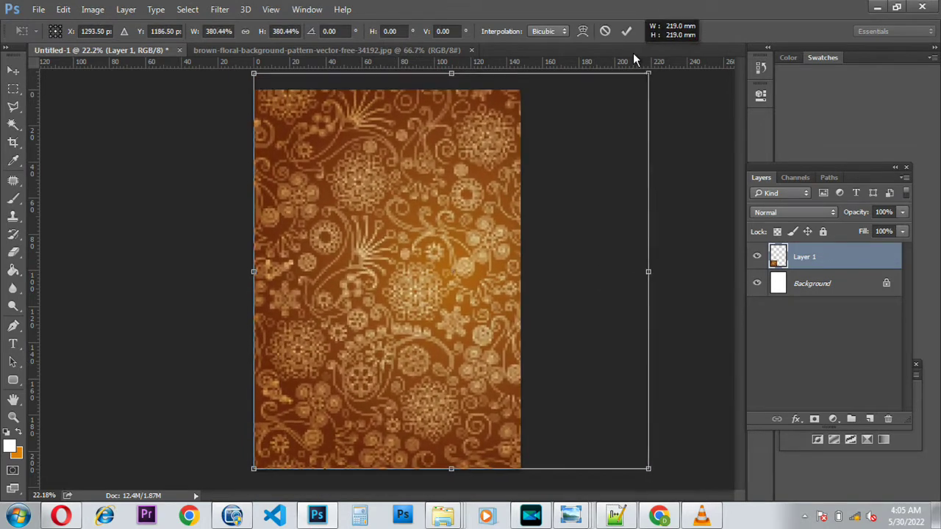
{"action": "left_click_drag", "start_coordinate": [441, 226], "coordinate": [382, 240]}
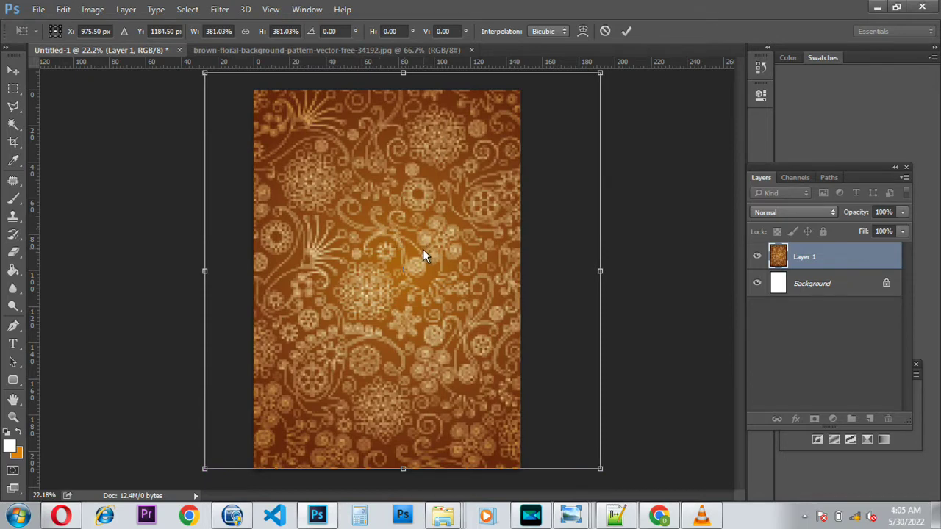
{"action": "left_click_drag", "start_coordinate": [420, 302], "coordinate": [413, 301]}
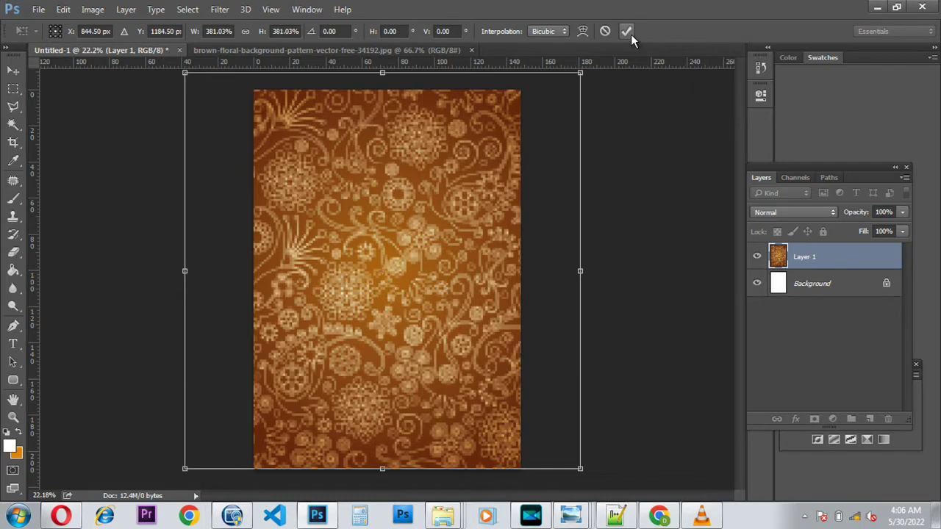
{"action": "left_click_drag", "start_coordinate": [468, 180], "coordinate": [442, 196]}
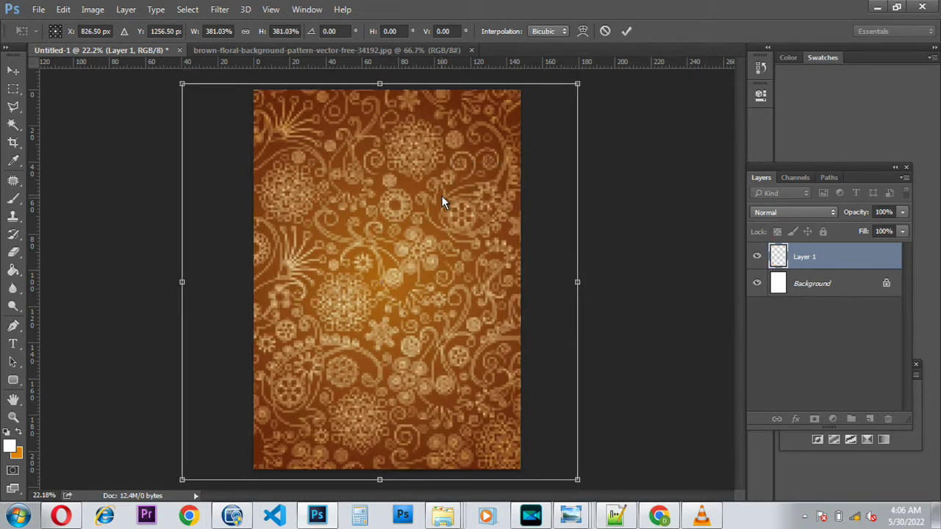
{"action": "left_click", "coordinate": [627, 31]}
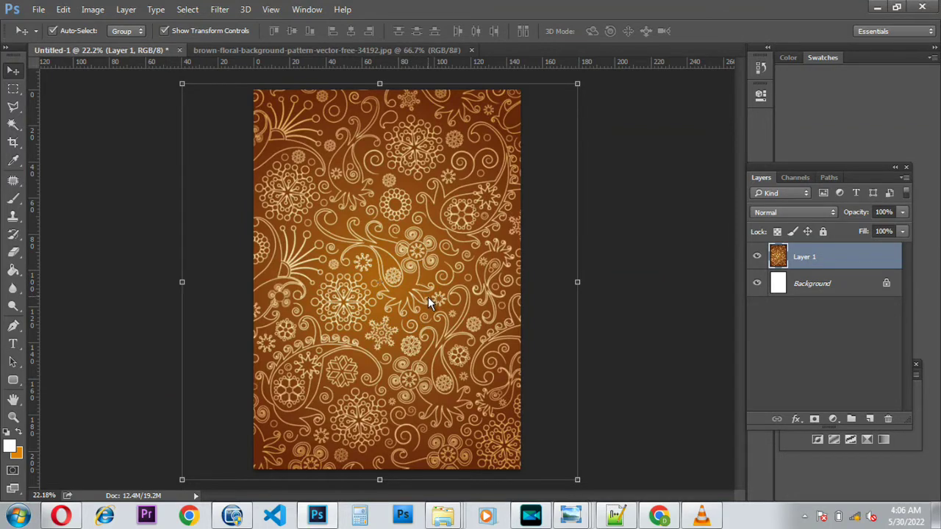
Step: Close the separate floral image document and minimize Photoshop
{"action": "left_click", "coordinate": [415, 55]}
{"action": "left_click", "coordinate": [472, 50]}
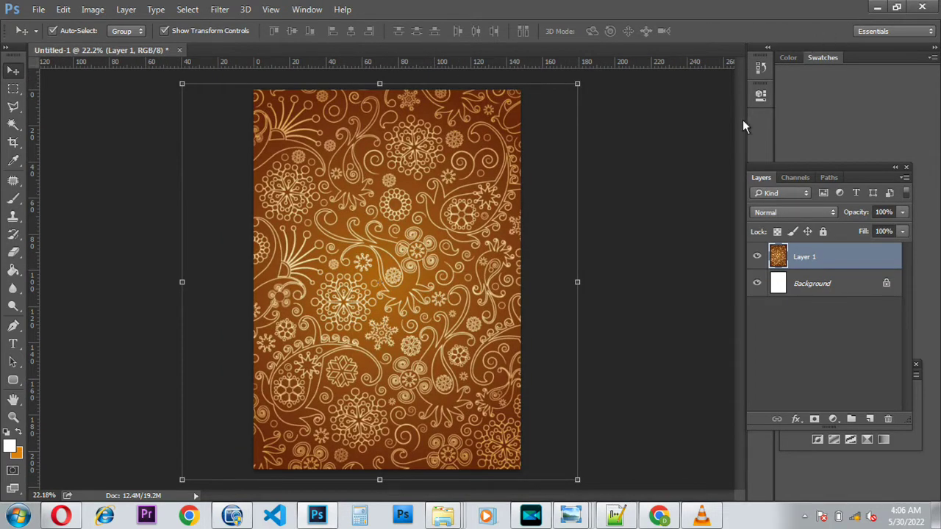
{"action": "left_click", "coordinate": [877, 9]}
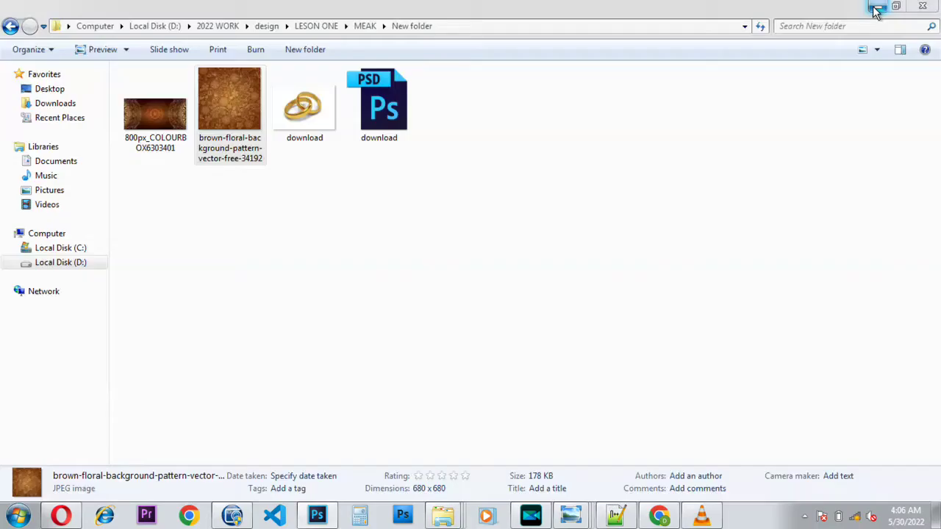
Step: Return to the MEAK folder, preview the couple photo, and drag its file toward Photoshop
{"action": "left_click", "coordinate": [10, 26]}
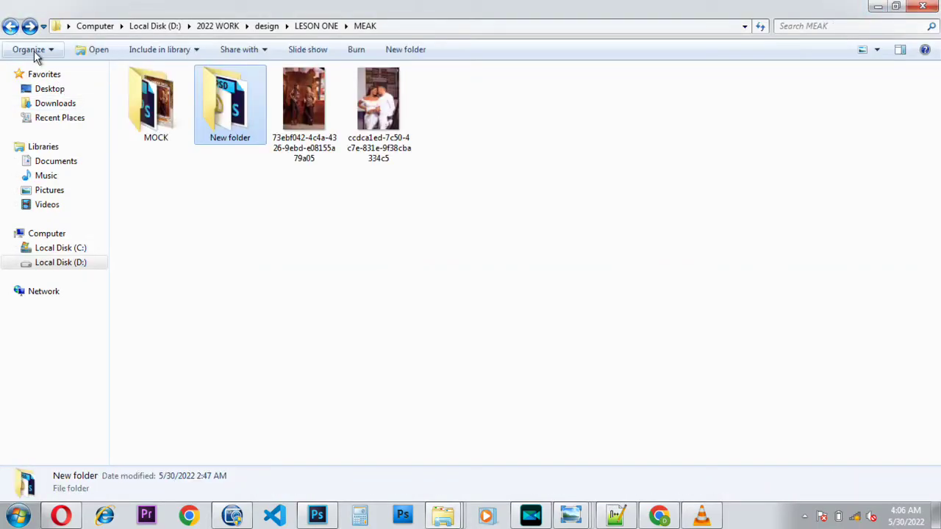
{"action": "double_click", "coordinate": [374, 118]}
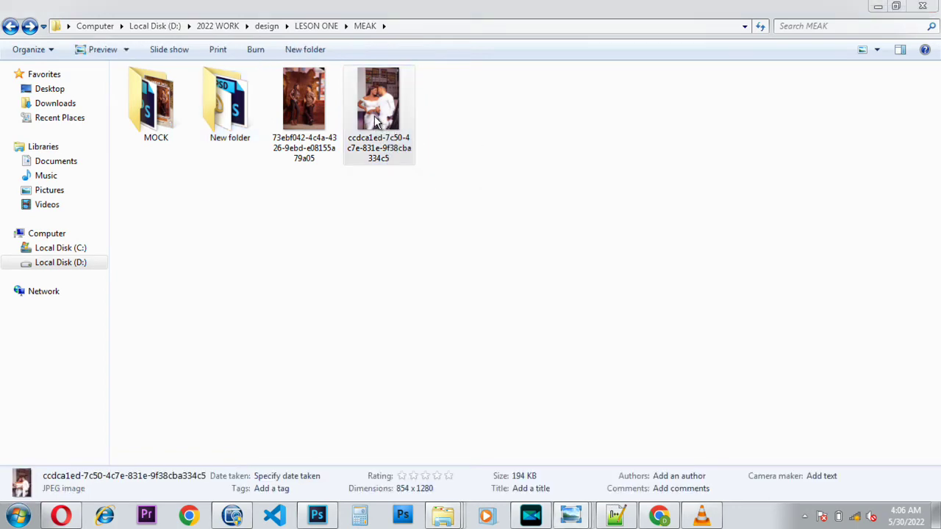
{"action": "left_click", "coordinate": [791, 49]}
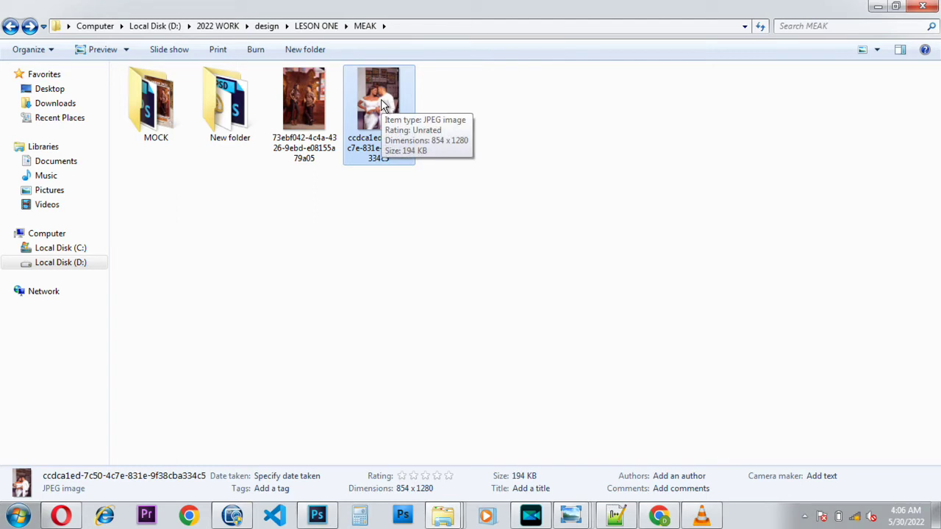
{"action": "left_click_drag", "start_coordinate": [381, 105], "coordinate": [346, 193]}
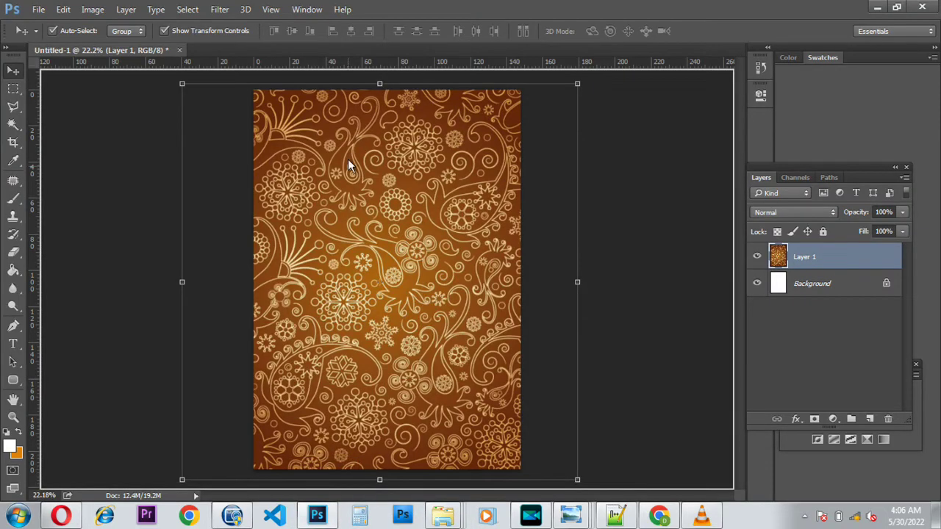
Step: Drop the couple photo on Photoshop's tab bar to open it as its own document
{"action": "left_click_drag", "start_coordinate": [376, 61], "coordinate": [380, 46]}
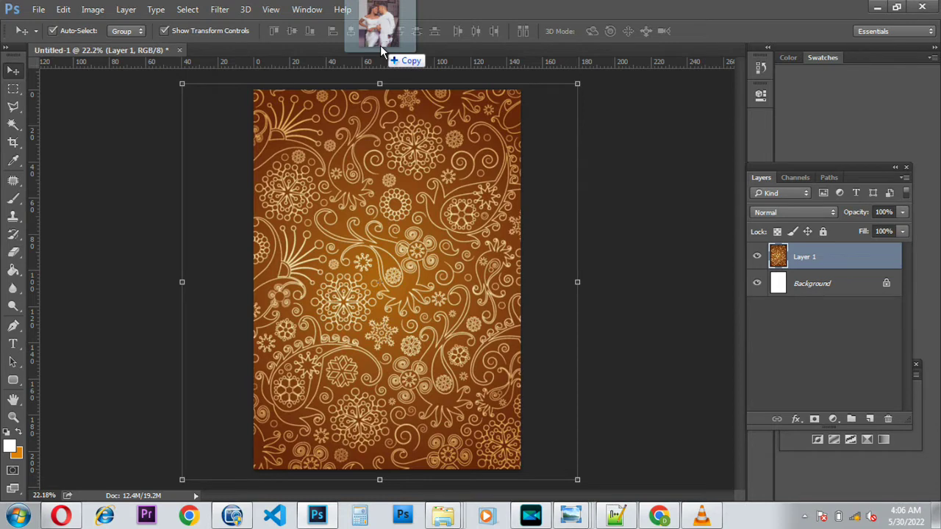
{"action": "left_click_drag", "start_coordinate": [380, 45], "coordinate": [380, 45]}
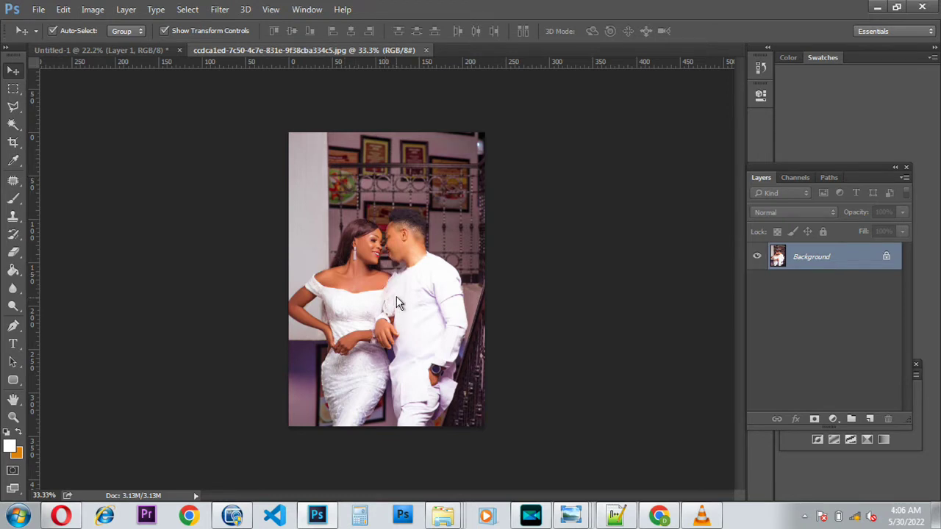
Step: Marquee-select the couple photo below its top strip and drag it toward the cover page
{"action": "left_click", "coordinate": [14, 89]}
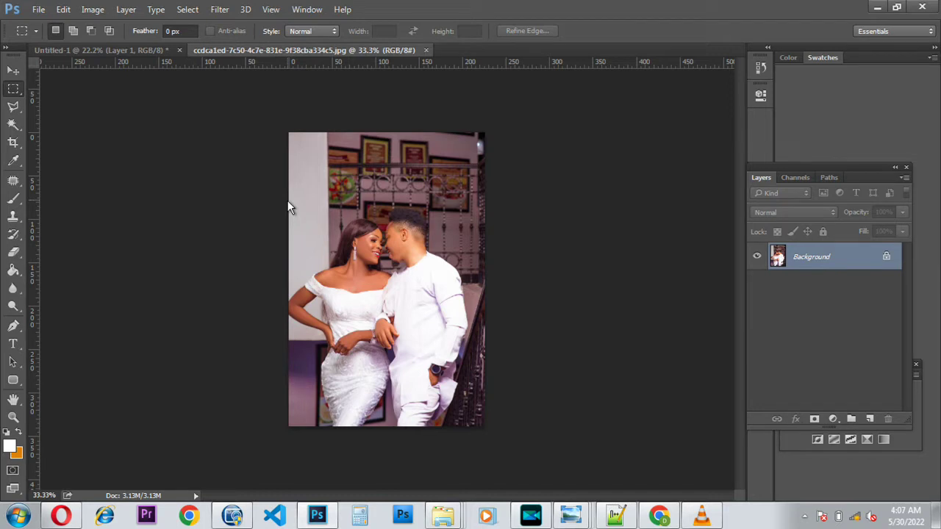
{"action": "left_click_drag", "start_coordinate": [287, 200], "coordinate": [471, 366]}
{"action": "key", "text": "ctrl+d"}
{"action": "left_click_drag", "start_coordinate": [290, 189], "coordinate": [505, 434]}
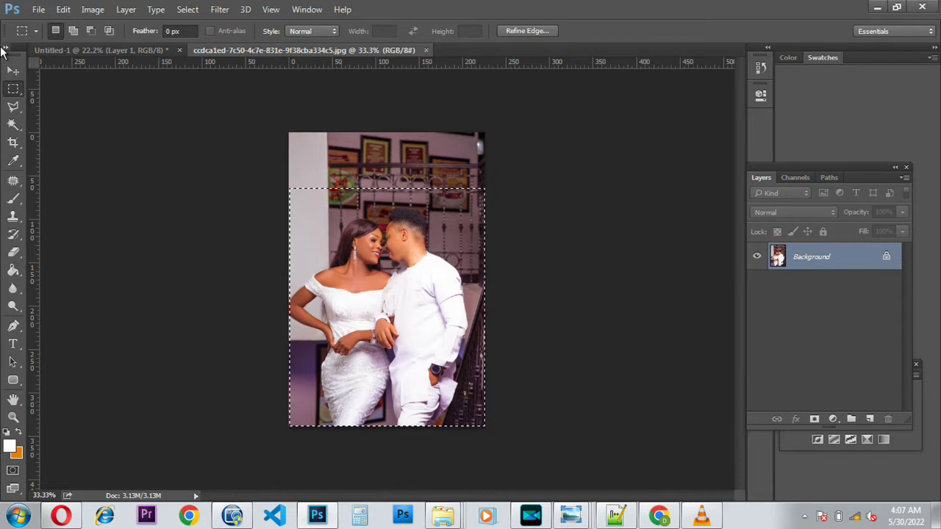
{"action": "left_click", "coordinate": [18, 73]}
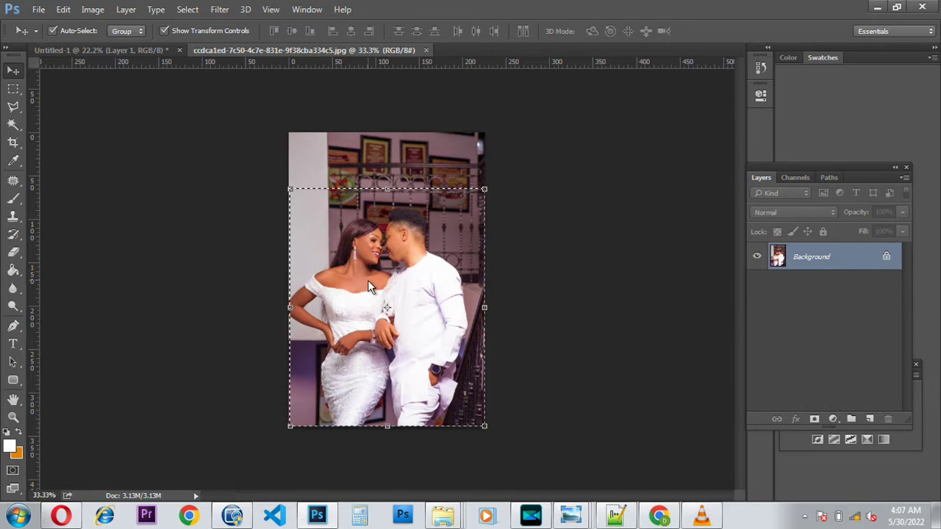
{"action": "left_click_drag", "start_coordinate": [368, 283], "coordinate": [265, 186]}
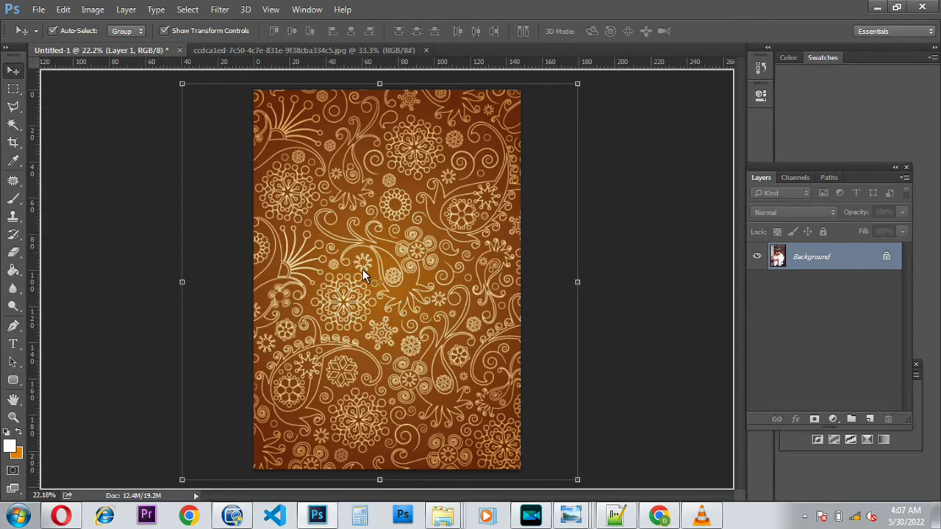
Step: Drop the couple photo onto the cover as Layer 2 and enlarge it with Free Transform
{"action": "left_click_drag", "start_coordinate": [367, 272], "coordinate": [368, 272]}
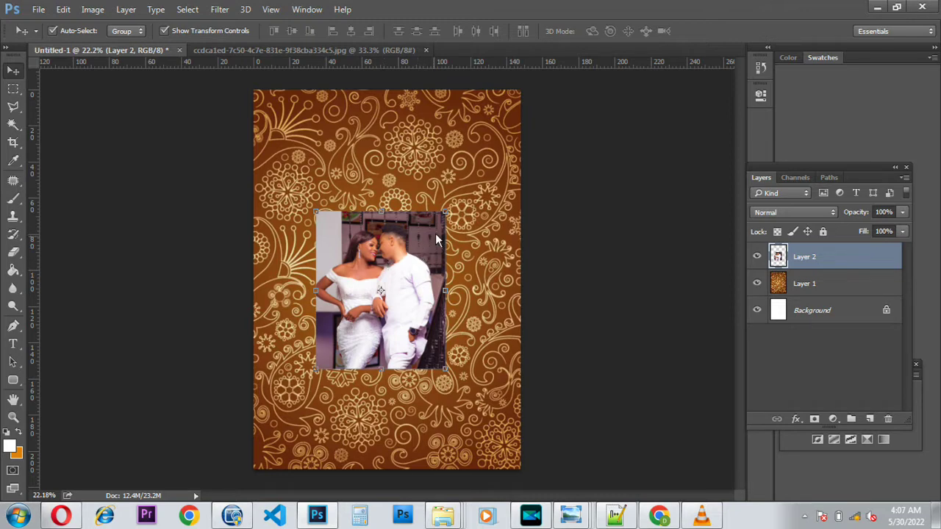
{"action": "left_click_drag", "start_coordinate": [445, 213], "coordinate": [508, 128]}
{"action": "left_click_drag", "start_coordinate": [445, 204], "coordinate": [431, 235]}
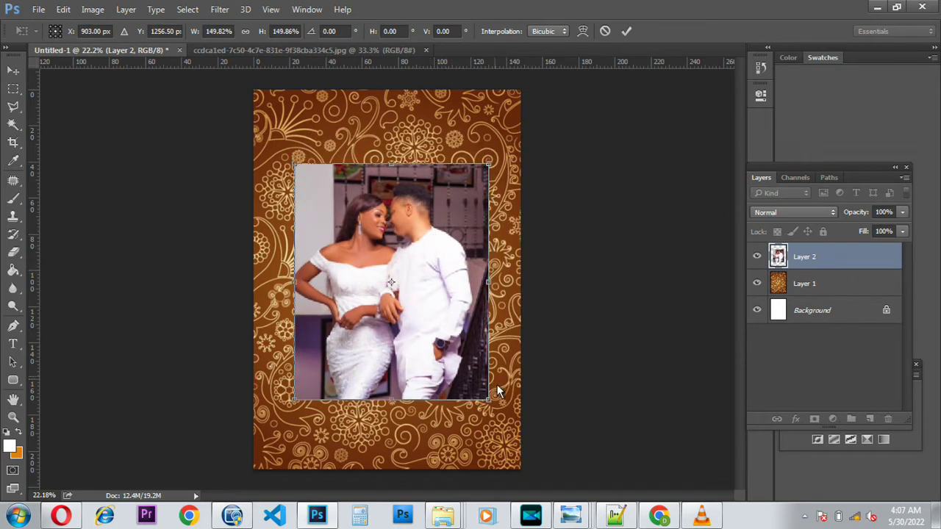
{"action": "left_click_drag", "start_coordinate": [497, 406], "coordinate": [505, 416]}
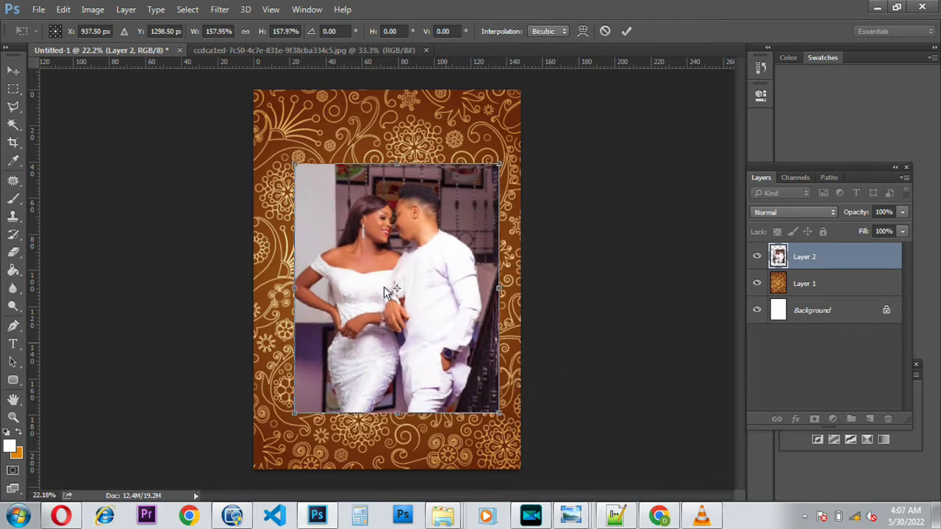
{"action": "left_click_drag", "start_coordinate": [294, 164], "coordinate": [285, 154]}
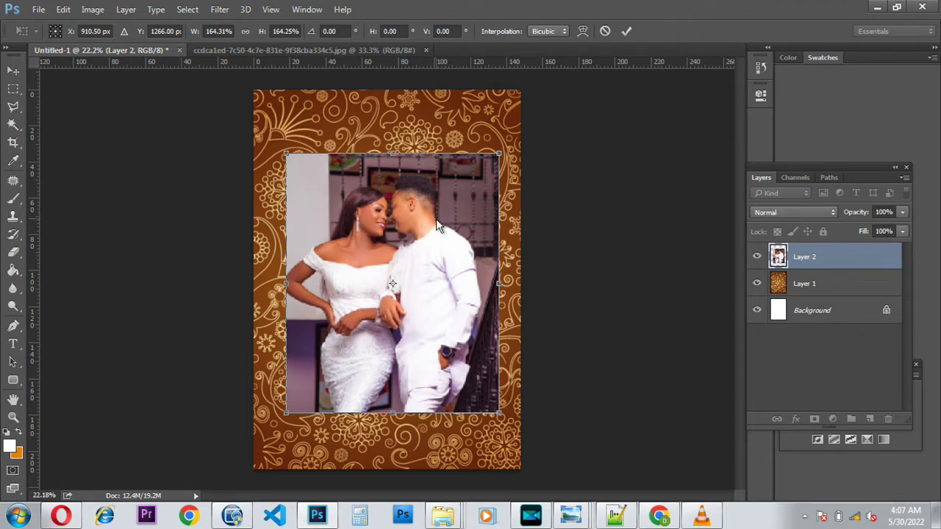
{"action": "key", "text": "Return"}
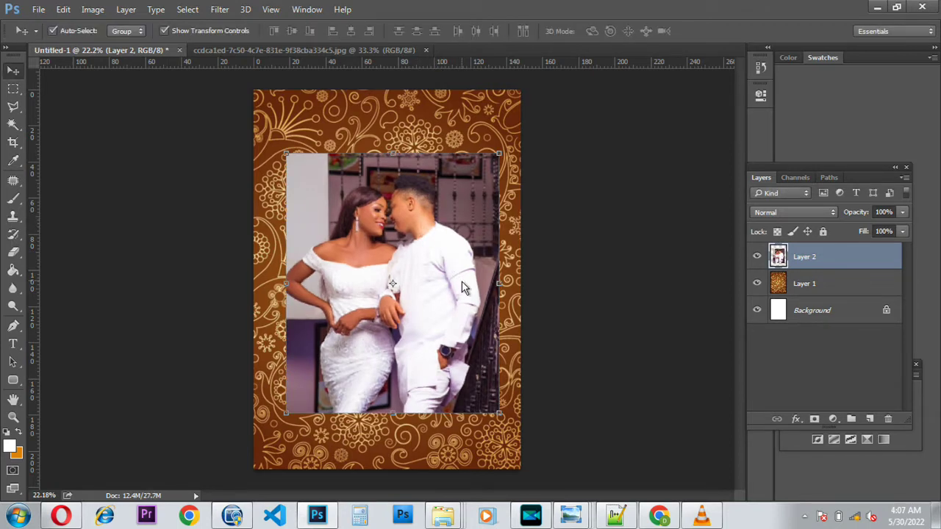
Step: Fine-tune the photo's size and upper-middle position, then select Layer 1
{"action": "left_click_drag", "start_coordinate": [500, 416], "coordinate": [490, 397]}
{"action": "left_click_drag", "start_coordinate": [414, 292], "coordinate": [429, 269]}
{"action": "key", "text": "Return"}
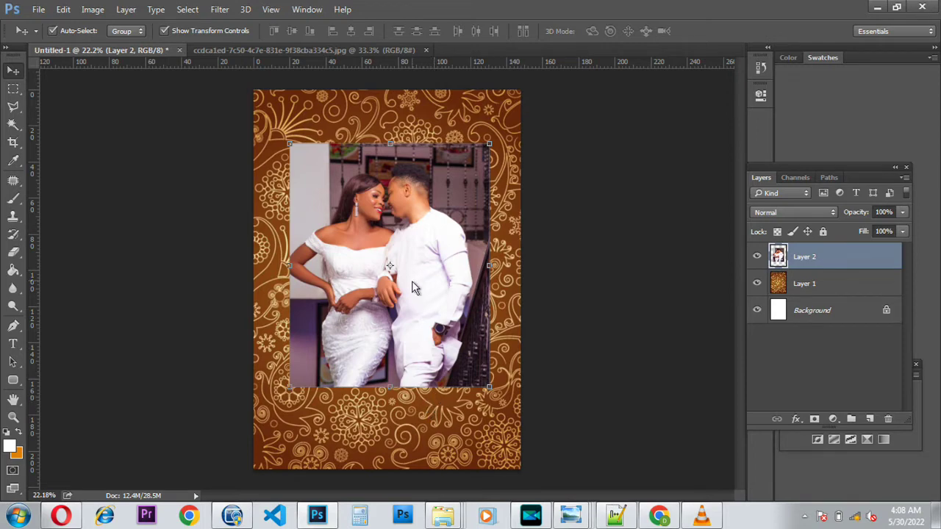
{"action": "left_click", "coordinate": [825, 285]}
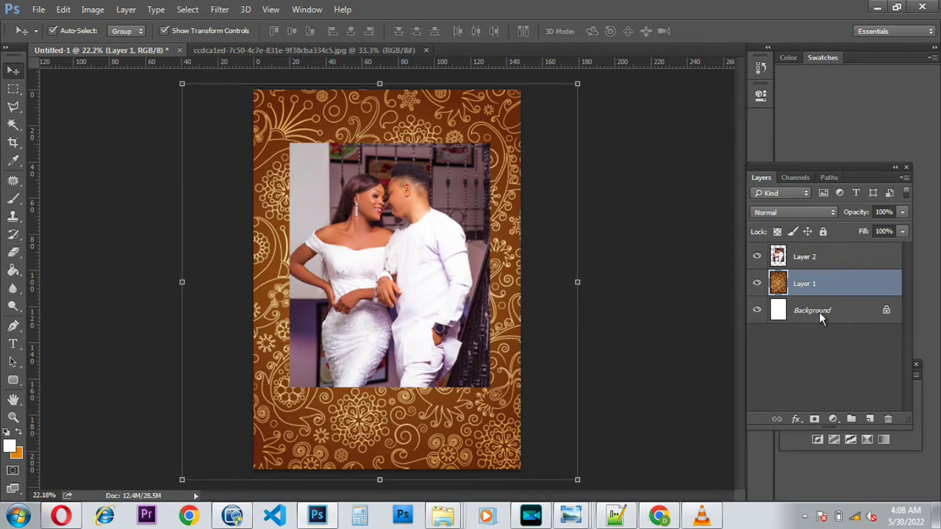
Step: Lower the floral pattern layer, Layer 1, to 32% opacity
{"action": "left_click", "coordinate": [818, 312]}
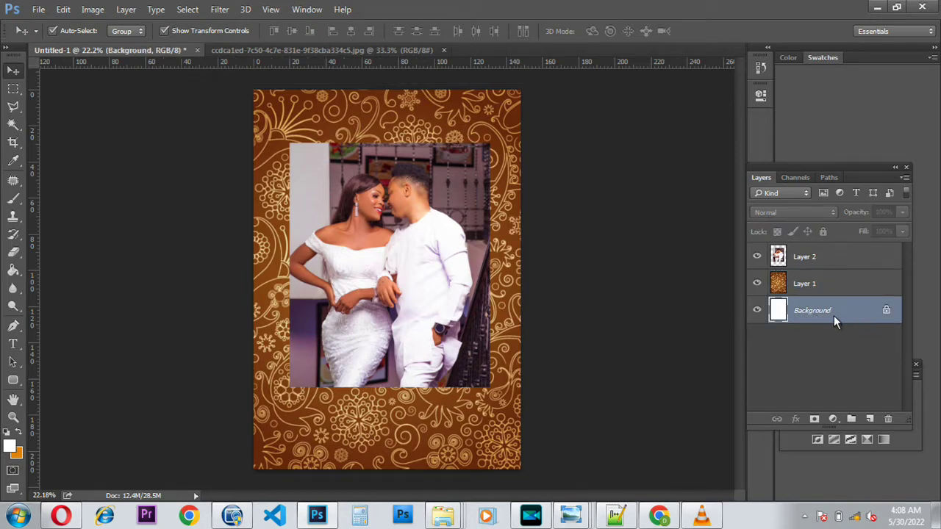
{"action": "left_click", "coordinate": [823, 286]}
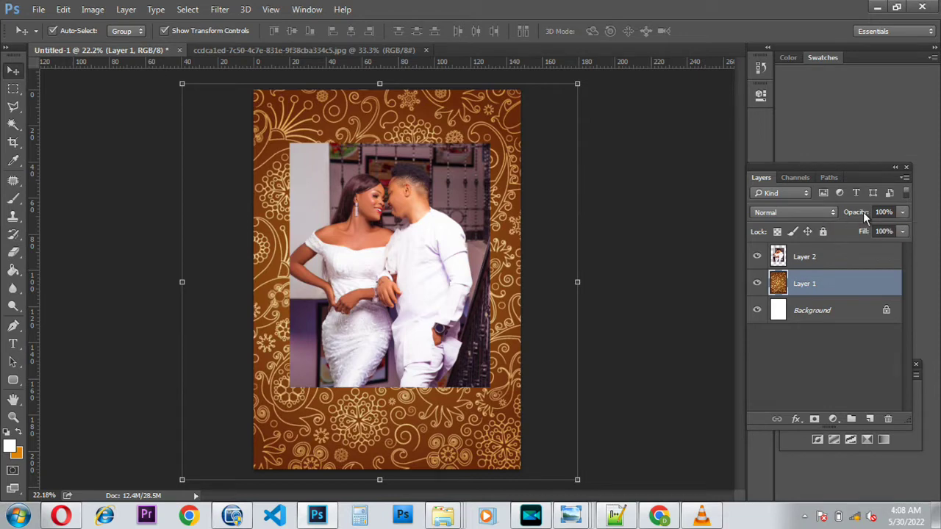
{"action": "left_click", "coordinate": [903, 212]}
{"action": "left_click_drag", "start_coordinate": [891, 231], "coordinate": [858, 246]}
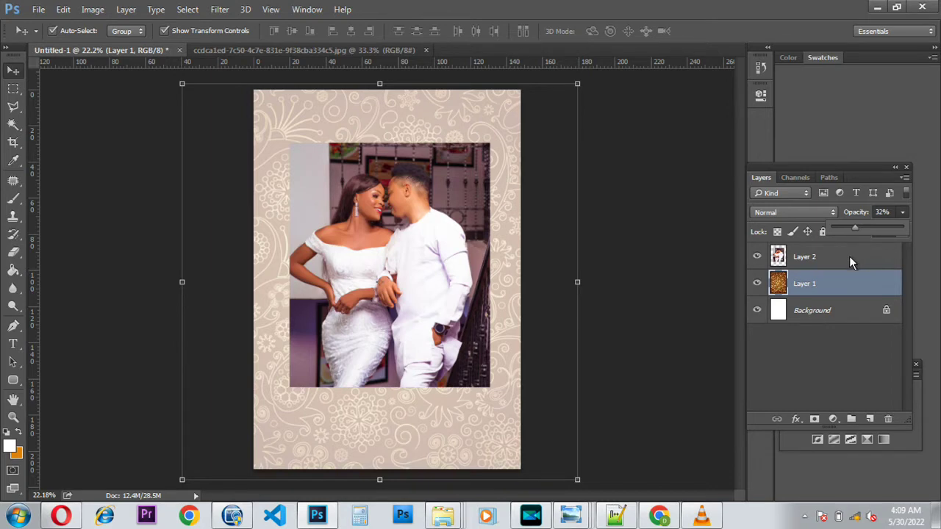
{"action": "key", "text": "ctrl+t"}
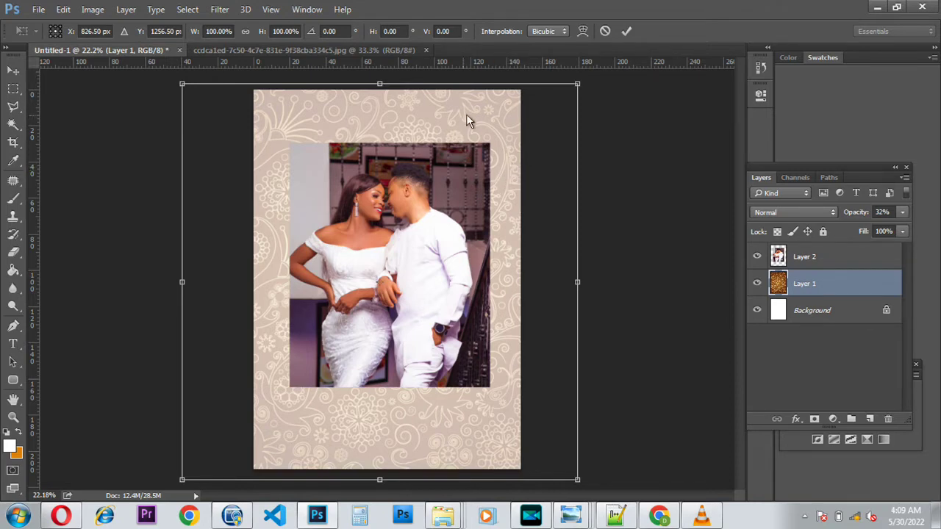
Step: Commit the pattern's transform unchanged and select the couple photo layer, Layer 2
{"action": "left_click", "coordinate": [623, 33]}
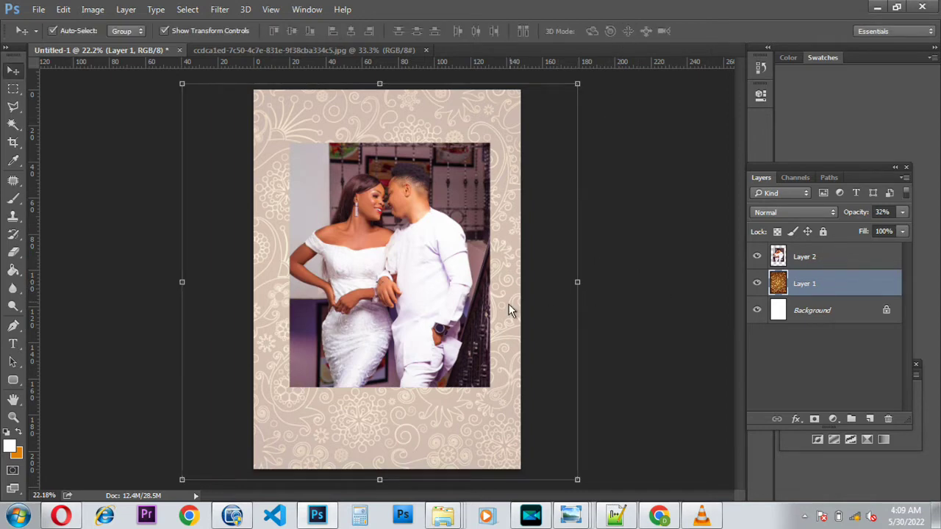
{"action": "left_click", "coordinate": [813, 259]}
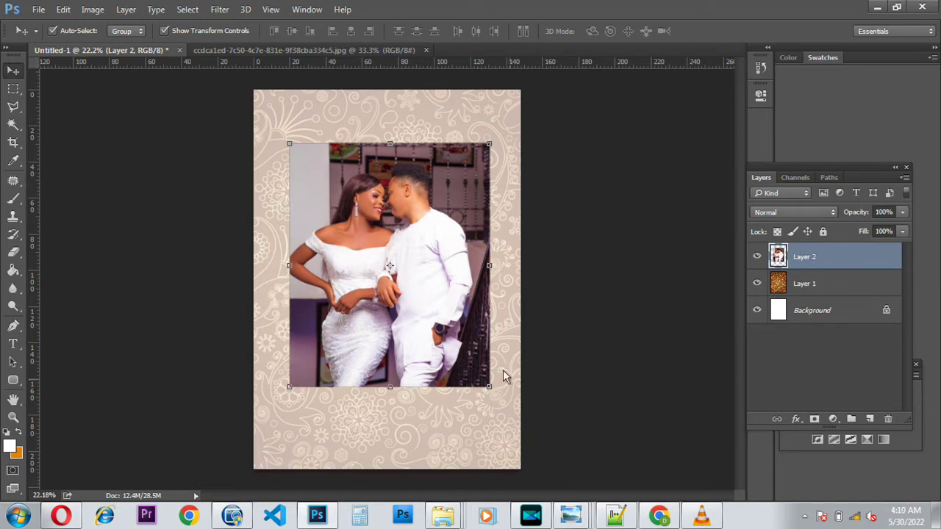
Step: Add a 20 px dark-orange (#c87305) stroke border around the couple photo on Layer 2
{"action": "left_click", "coordinate": [796, 420]}
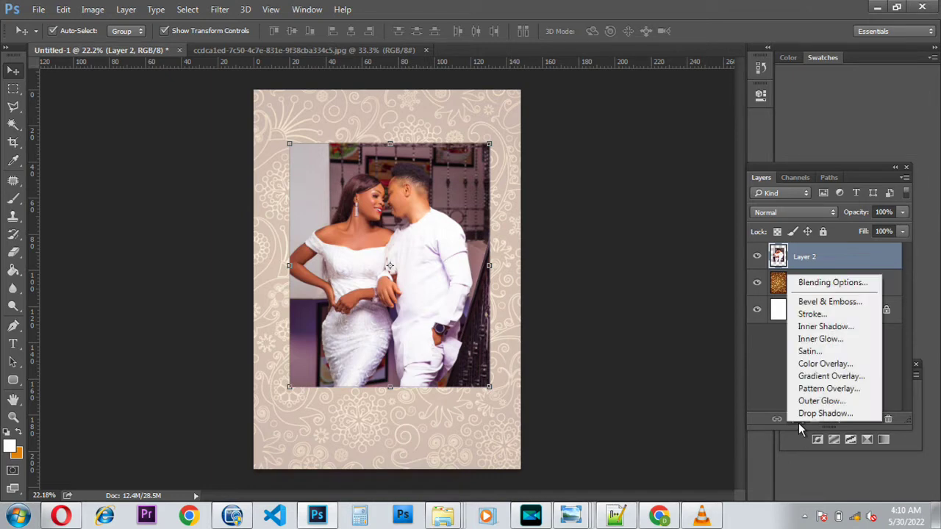
{"action": "left_click", "coordinate": [816, 315]}
{"action": "left_click_drag", "start_coordinate": [500, 64], "coordinate": [771, 182]}
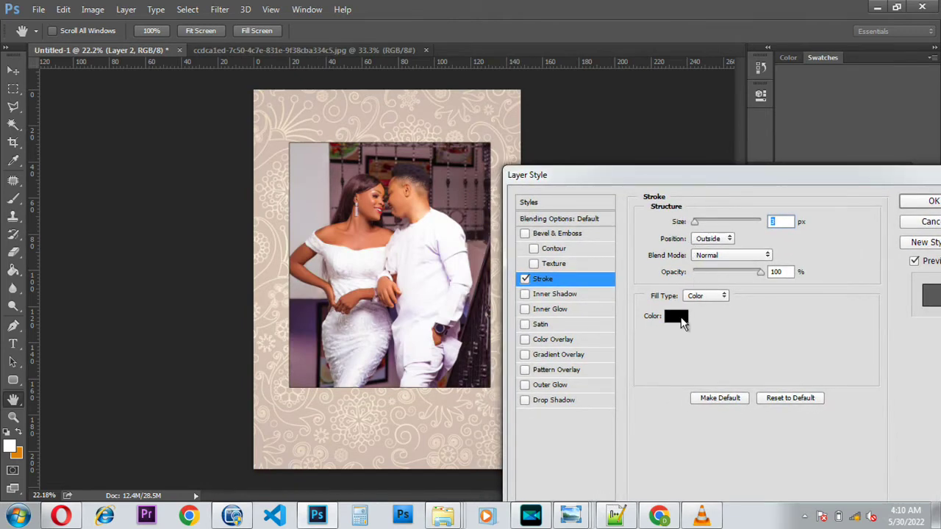
{"action": "left_click", "coordinate": [681, 321]}
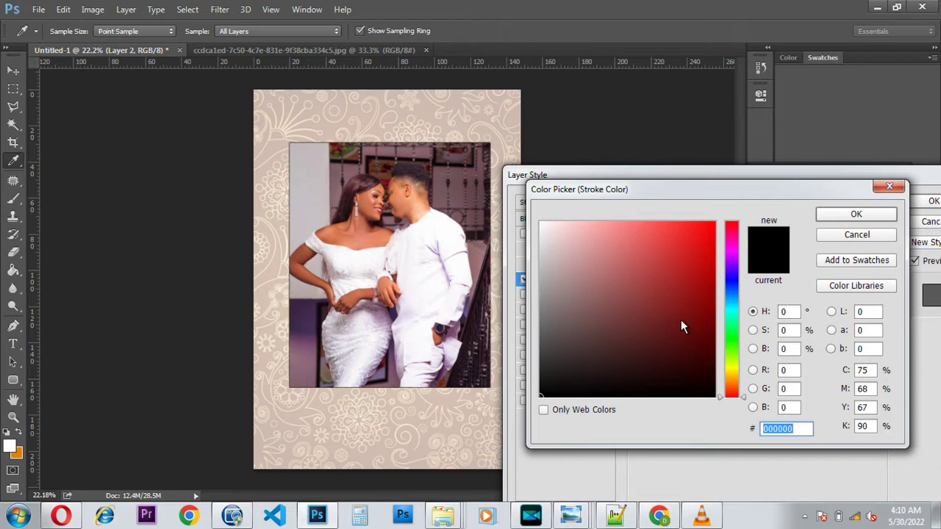
{"action": "left_click", "coordinate": [20, 456]}
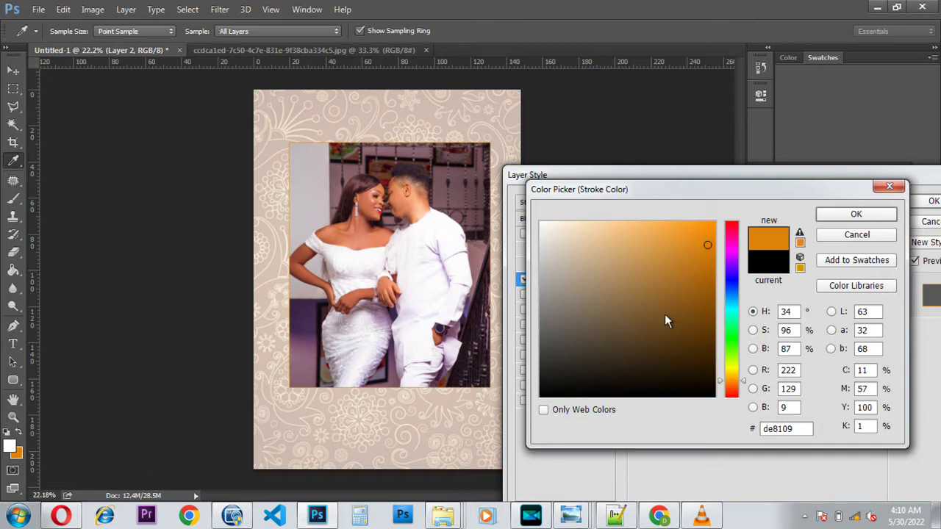
{"action": "left_click", "coordinate": [710, 260]}
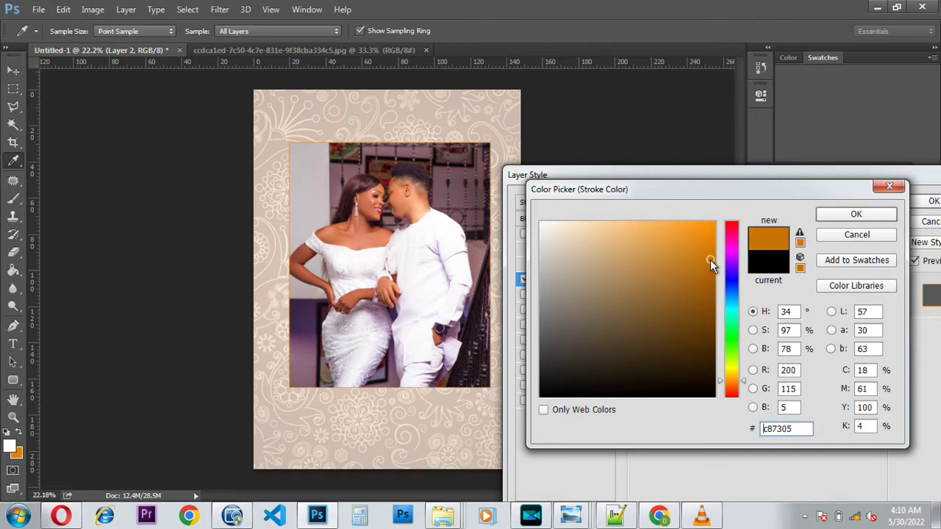
{"action": "left_click", "coordinate": [857, 214]}
{"action": "key", "text": "Up"}
{"action": "key", "text": "Up"}
{"action": "key", "text": "Up"}
{"action": "key", "text": "Up"}
{"action": "key", "text": "Up"}
{"action": "key", "text": "Up"}
{"action": "key", "text": "Up"}
{"action": "key", "text": "Up"}
{"action": "key", "text": "Up"}
{"action": "key", "text": "Up"}
{"action": "key", "text": "Up"}
{"action": "key", "text": "Up"}
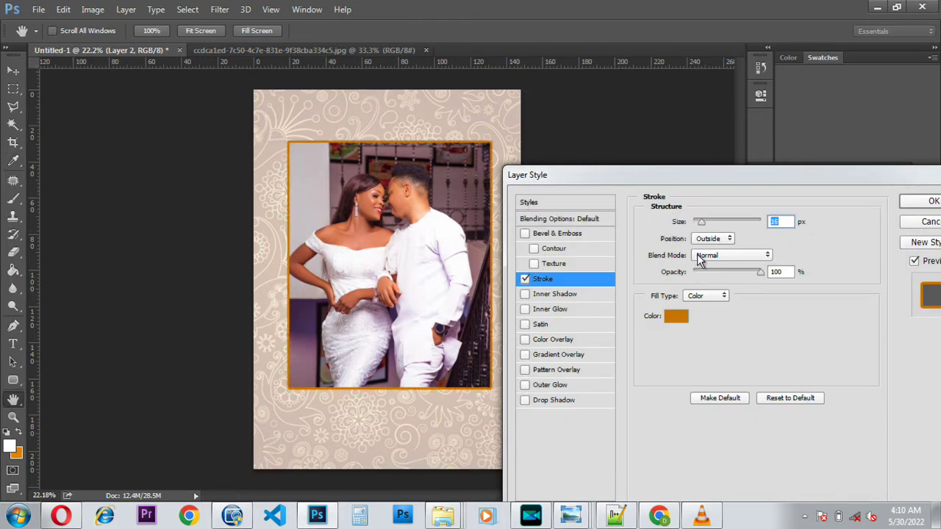
{"action": "key", "text": "Up"}
{"action": "key", "text": "Up"}
{"action": "key", "text": "Up"}
{"action": "key", "text": "Up"}
{"action": "key", "text": "Up"}
{"action": "key", "text": "Up"}
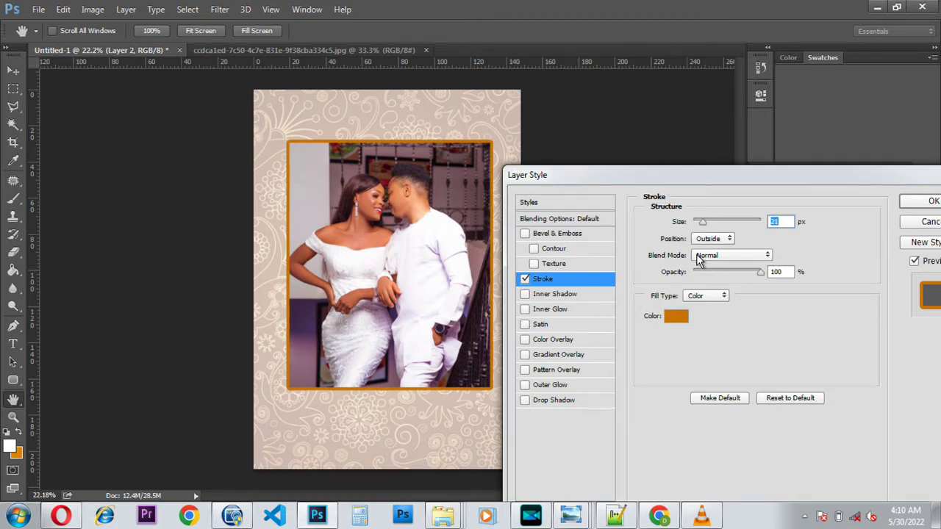
{"action": "key", "text": "Down"}
{"action": "left_click", "coordinate": [919, 205]}
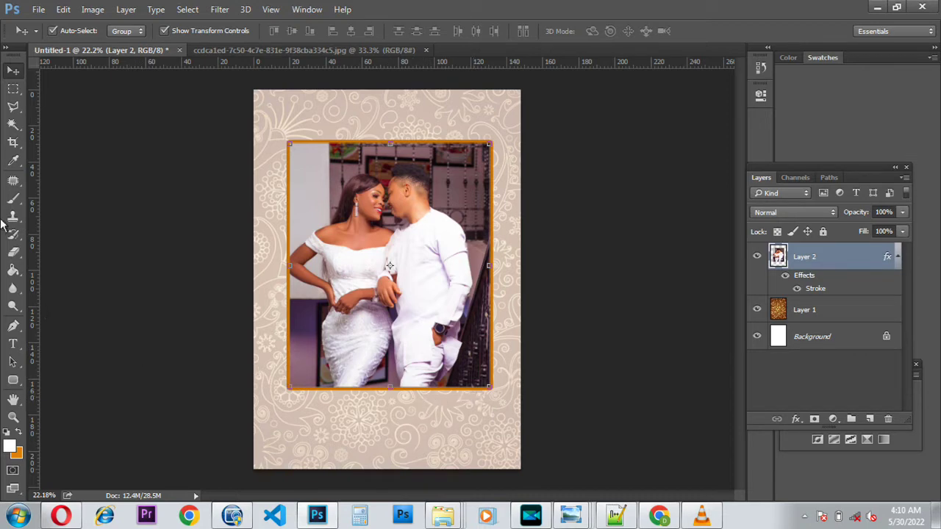
{"action": "left_click", "coordinate": [12, 89]}
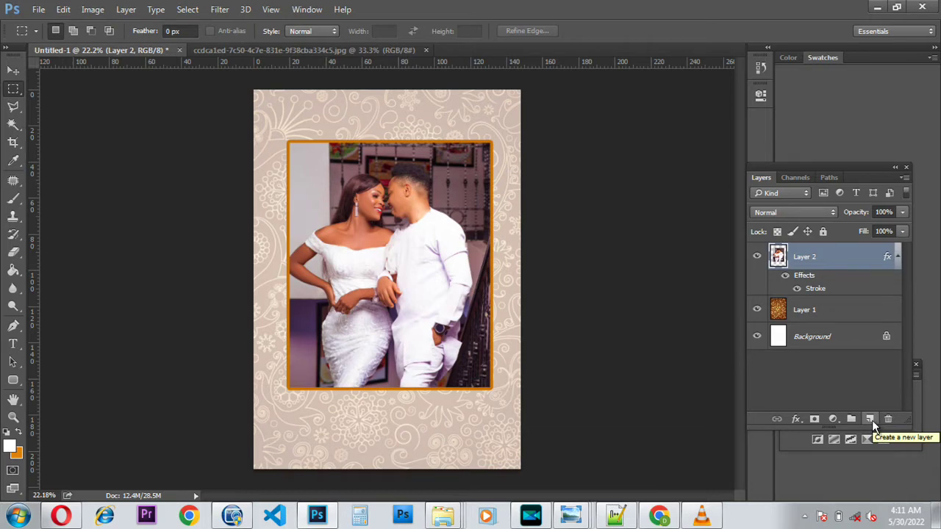
Step: Fill a full-width band below the photo with orange on a new Layer 3
{"action": "left_click", "coordinate": [870, 420]}
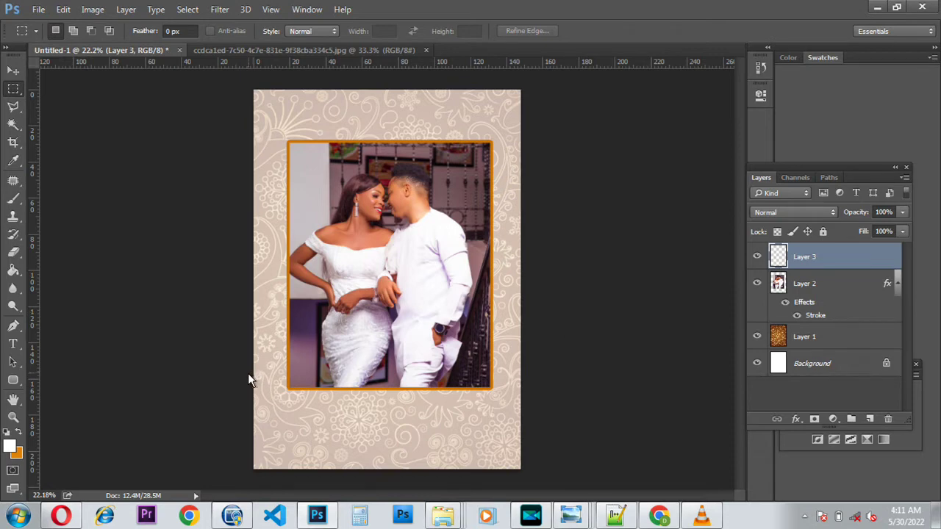
{"action": "left_click_drag", "start_coordinate": [248, 377], "coordinate": [532, 424]}
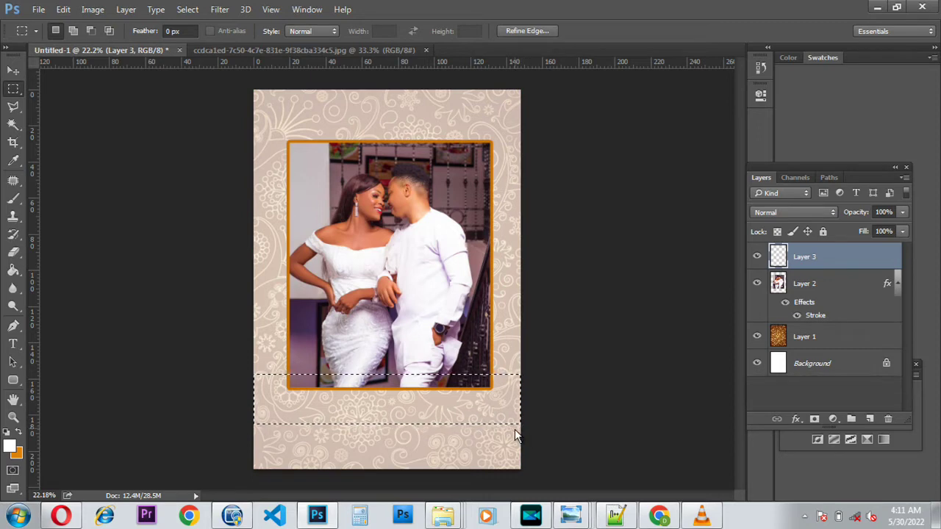
{"action": "left_click", "coordinate": [19, 435]}
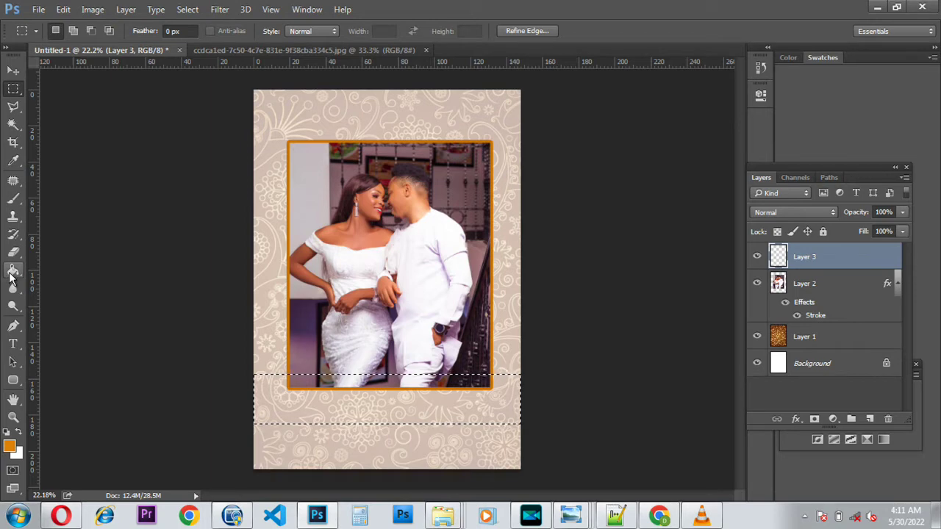
{"action": "left_click", "coordinate": [12, 274]}
{"action": "left_click", "coordinate": [9, 274]}
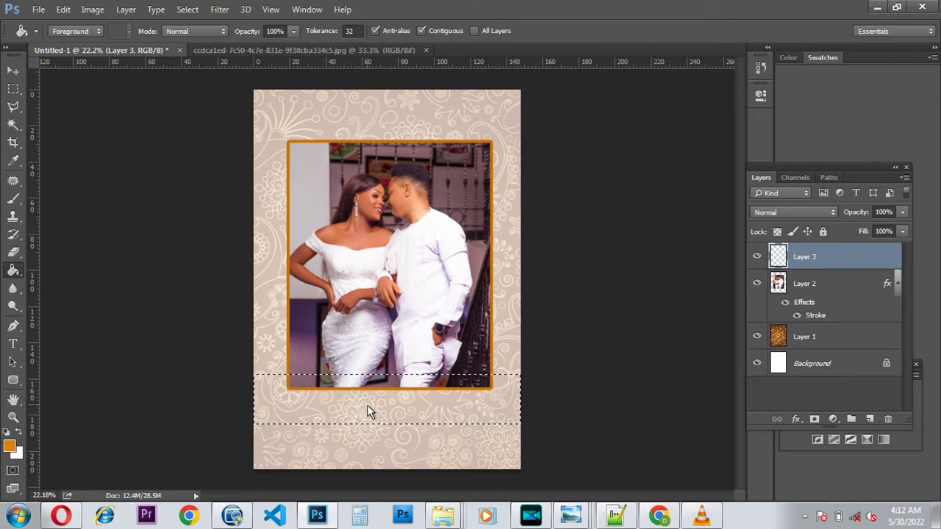
{"action": "left_click", "coordinate": [368, 410]}
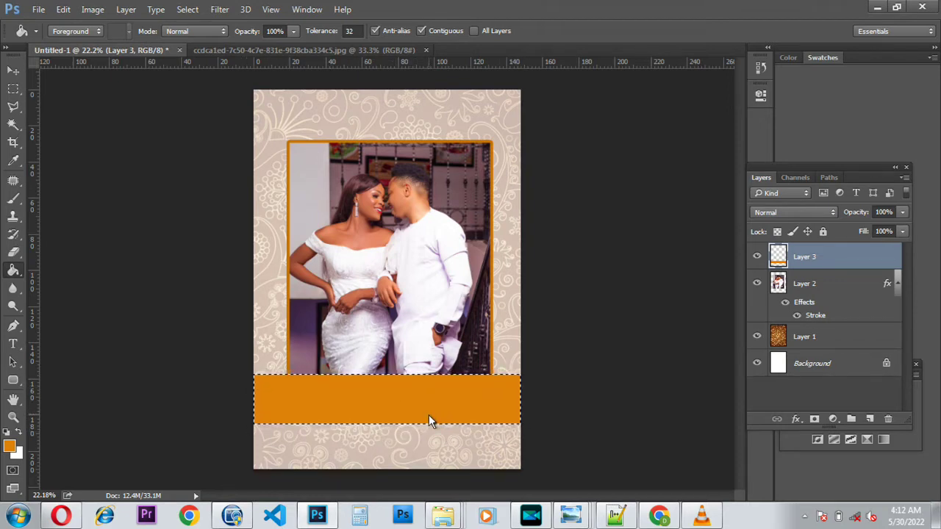
Step: Deselect the orange band and close the source photo document
{"action": "left_click", "coordinate": [13, 90]}
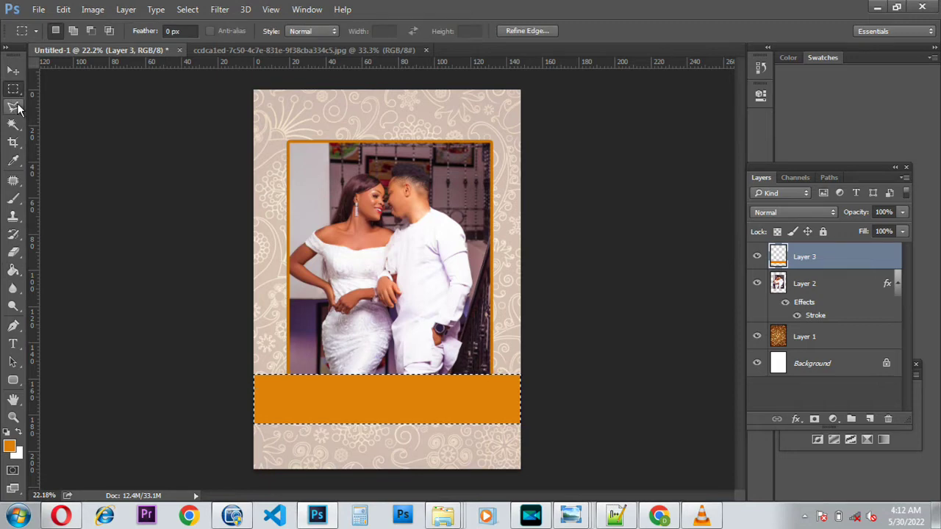
{"action": "right_click", "coordinate": [368, 397]}
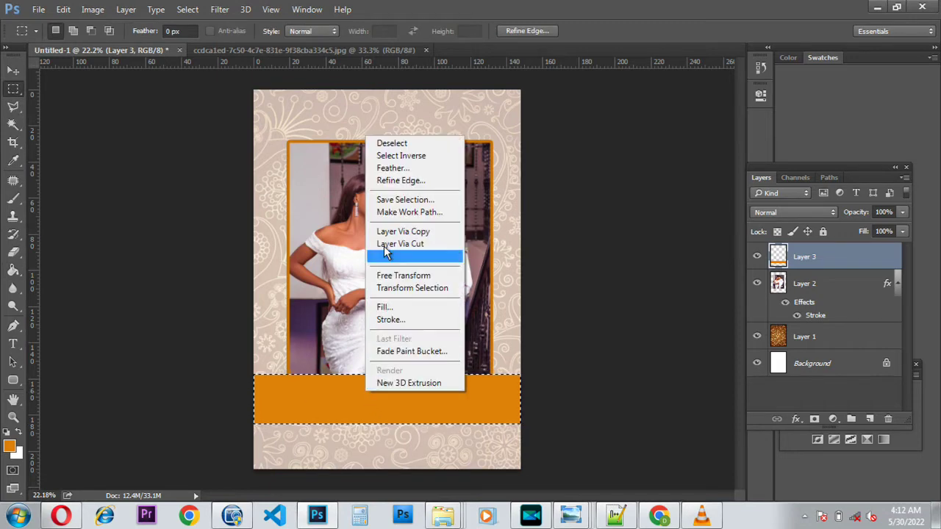
{"action": "left_click", "coordinate": [397, 144]}
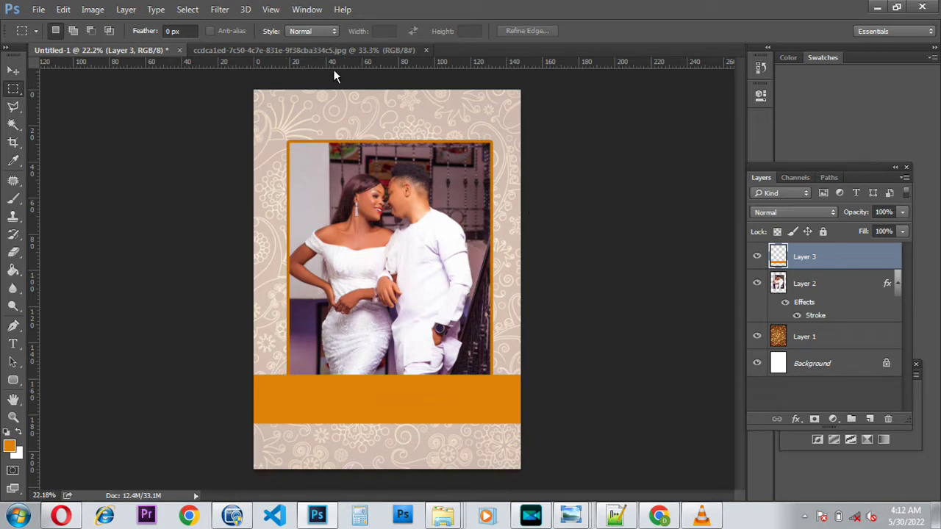
{"action": "left_click", "coordinate": [338, 50]}
{"action": "left_click", "coordinate": [425, 50]}
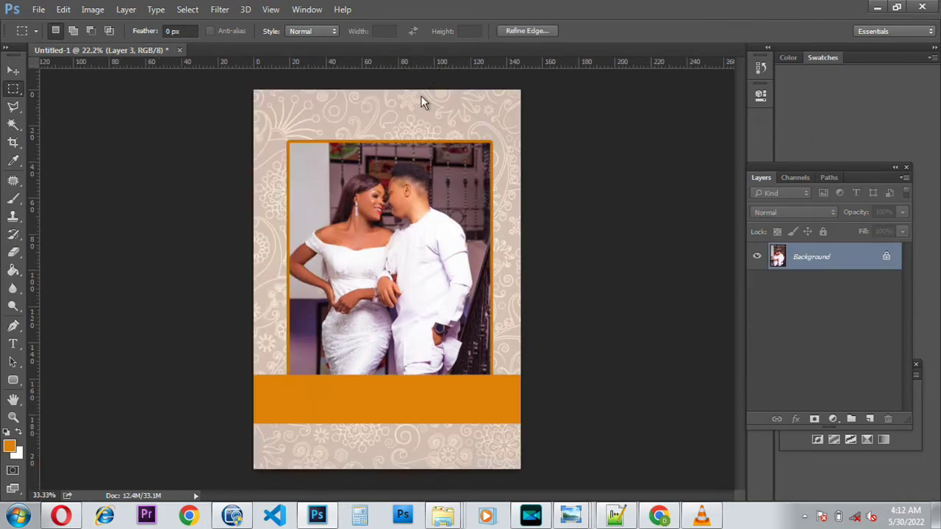
Step: Drag the 73ebf042 couple photo from the MEAK folder into Photoshop
{"action": "left_click", "coordinate": [877, 8]}
{"action": "left_click", "coordinate": [314, 105]}
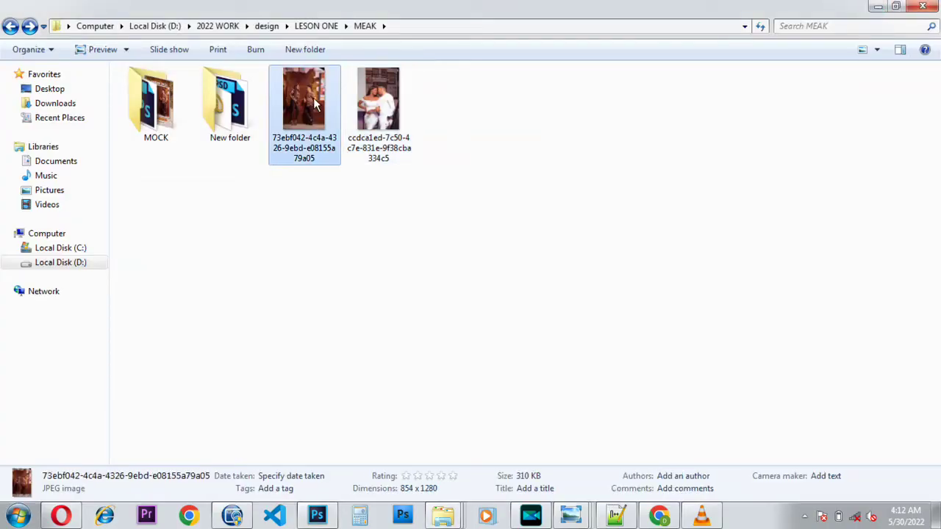
{"action": "left_click_drag", "start_coordinate": [309, 101], "coordinate": [356, 54]}
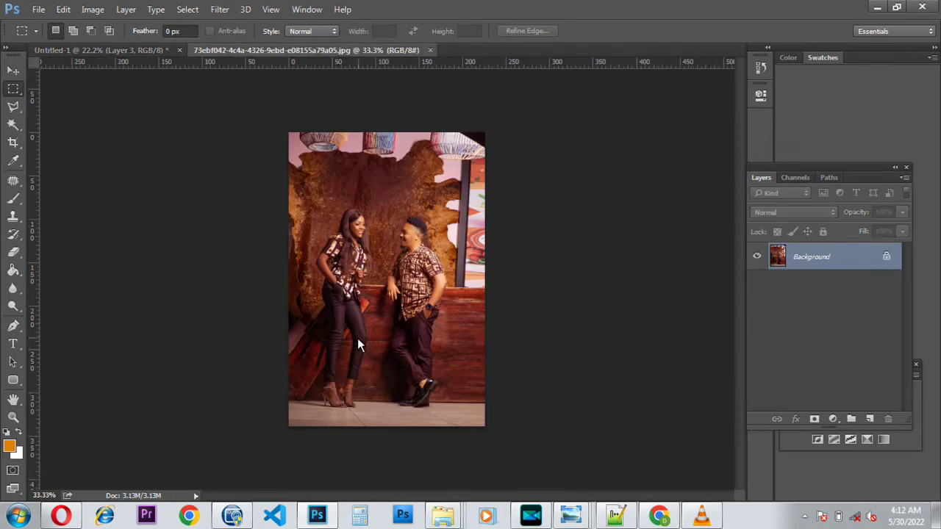
Step: Draw a circular elliptical selection centred on the couple's upper bodies
{"action": "right_click", "coordinate": [13, 94]}
{"action": "left_click", "coordinate": [57, 103]}
{"action": "key", "text": "ctrl+plus"}
{"action": "scroll", "coordinate": [337, 273], "scroll_direction": "up", "scroll_amount": 1}
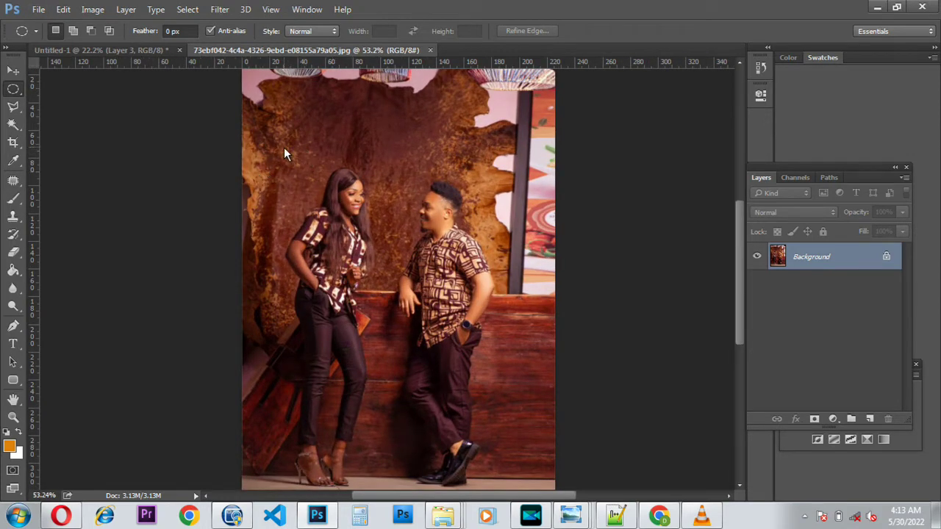
{"action": "left_click_drag", "start_coordinate": [285, 155], "coordinate": [517, 383]}
{"action": "key", "text": "Left"}
{"action": "key", "text": "Left"}
{"action": "key", "text": "Left"}
{"action": "key", "text": "Left"}
{"action": "key", "text": "Left"}
{"action": "key", "text": "Left"}
{"action": "key", "text": "Left"}
{"action": "key", "text": "Left"}
{"action": "key", "text": "Left"}
{"action": "key", "text": "Left"}
{"action": "key", "text": "Left"}
{"action": "key", "text": "Left"}
{"action": "key", "text": "Left"}
{"action": "key", "text": "Left"}
{"action": "key", "text": "Left"}
{"action": "key", "text": "Left"}
{"action": "key", "text": "Left"}
{"action": "key", "text": "Left"}
{"action": "key", "text": "Left"}
{"action": "key", "text": "Left"}
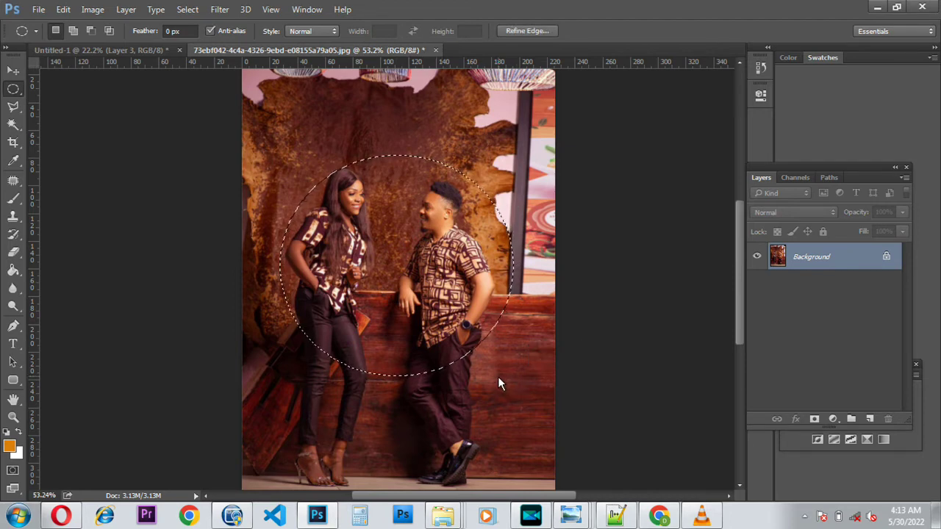
{"action": "key", "text": "Left"}
{"action": "key", "text": "Left"}
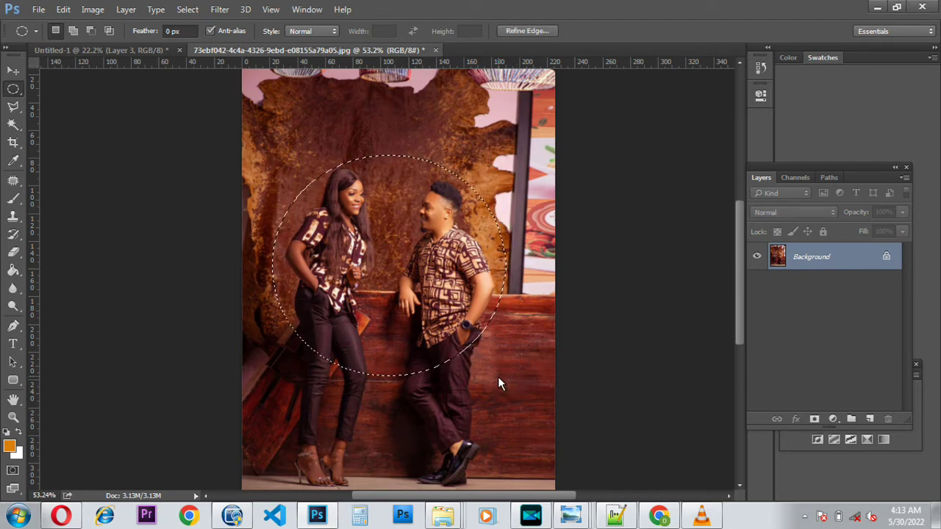
{"action": "key", "text": "Up"}
{"action": "key", "text": "Up"}
{"action": "key", "text": "Up"}
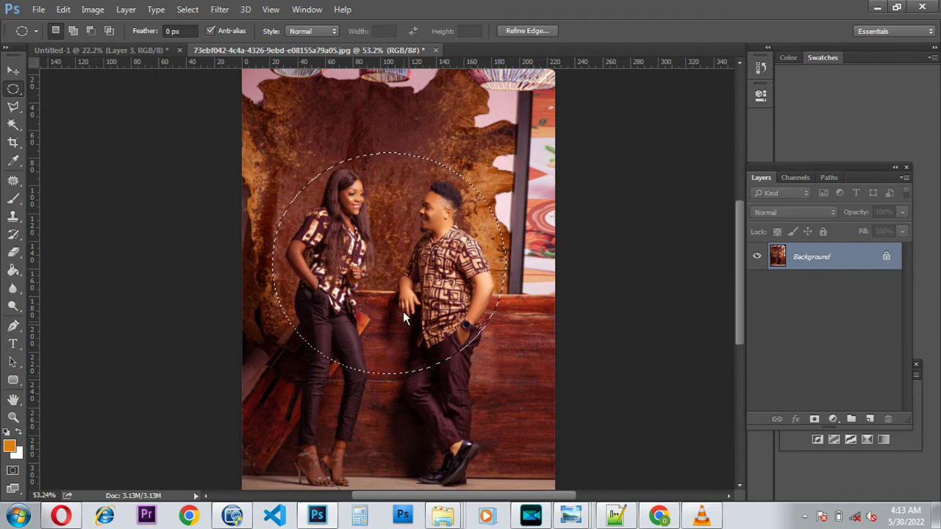
{"action": "left_click", "coordinate": [13, 71]}
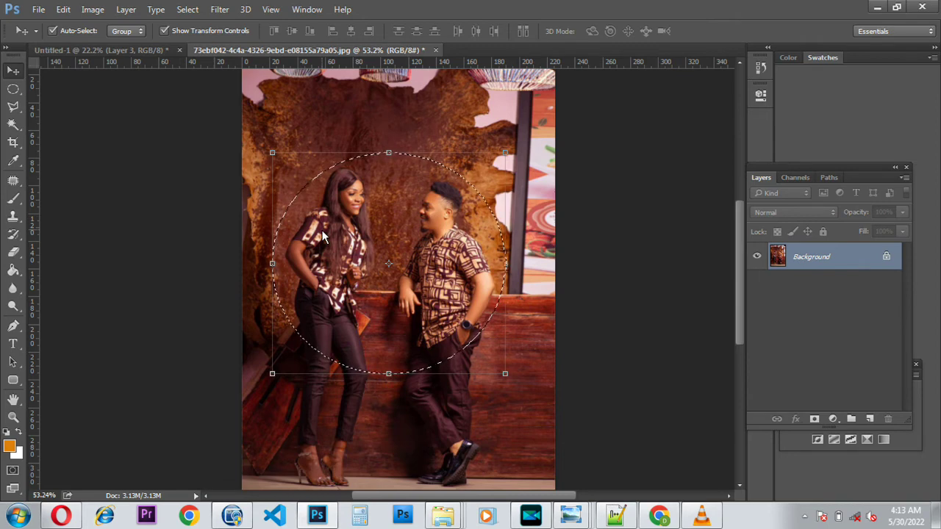
Step: Move the circular cutout onto the cover as Layer 4 and enlarge it slightly
{"action": "left_click_drag", "start_coordinate": [324, 235], "coordinate": [256, 254]}
{"action": "mouse_move", "coordinate": [311, 359]}
{"action": "left_mouse_down"}
{"action": "mouse_move", "coordinate": [300, 374]}
{"action": "mouse_move", "coordinate": [298, 347]}
{"action": "left_mouse_up"}
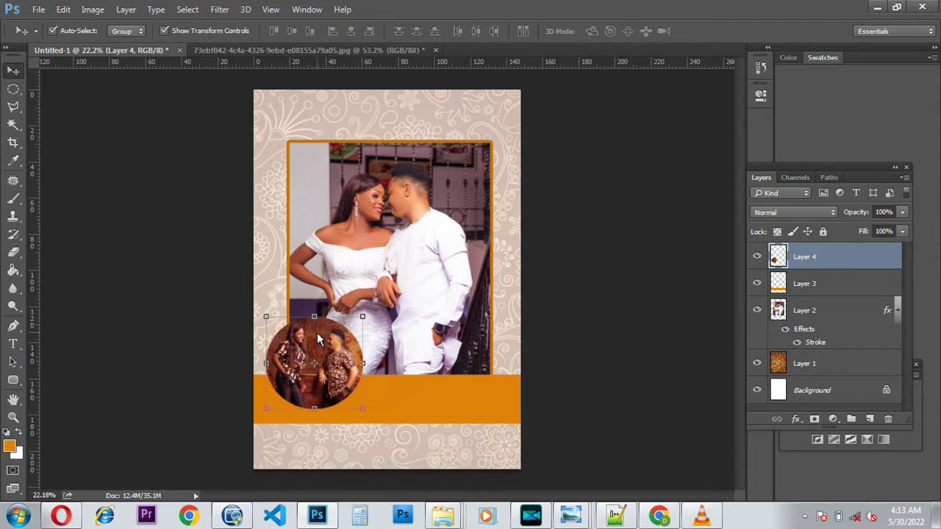
{"action": "left_click_drag", "start_coordinate": [357, 409], "coordinate": [371, 425]}
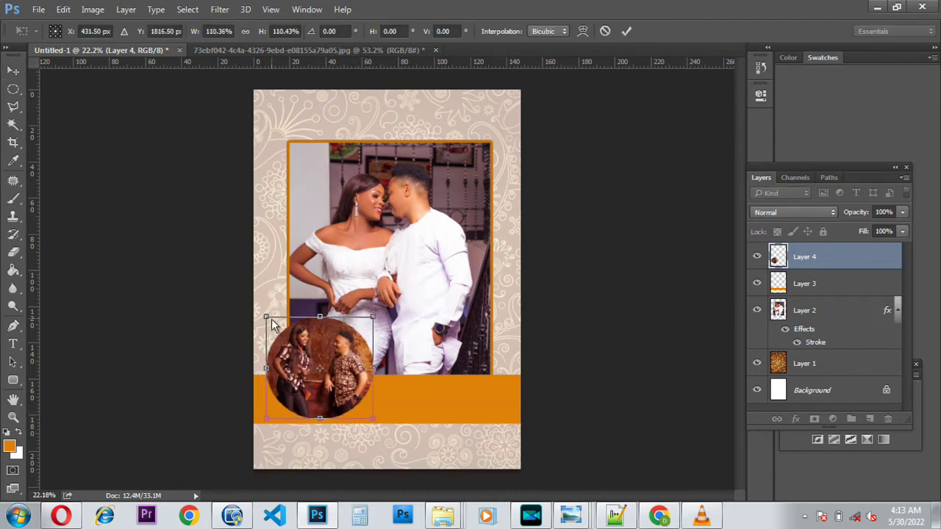
{"action": "key", "text": "Return"}
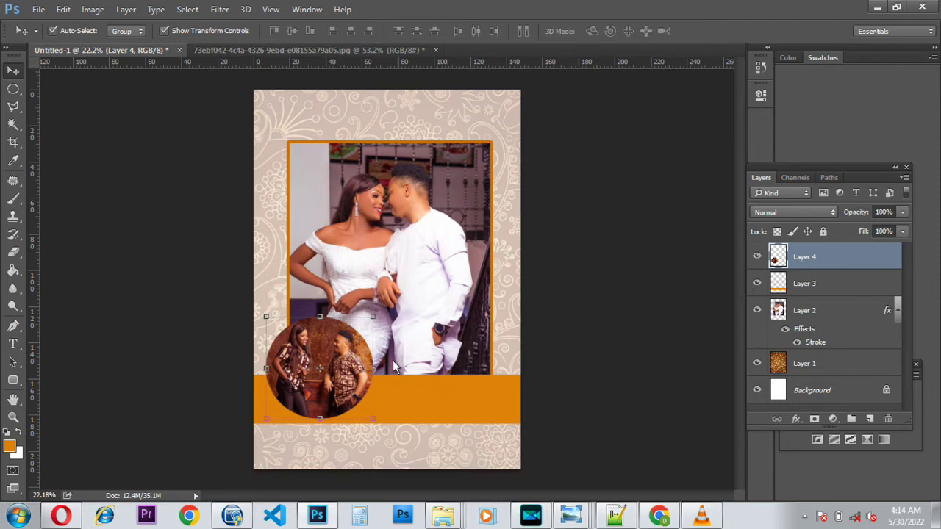
{"action": "left_click", "coordinate": [792, 424]}
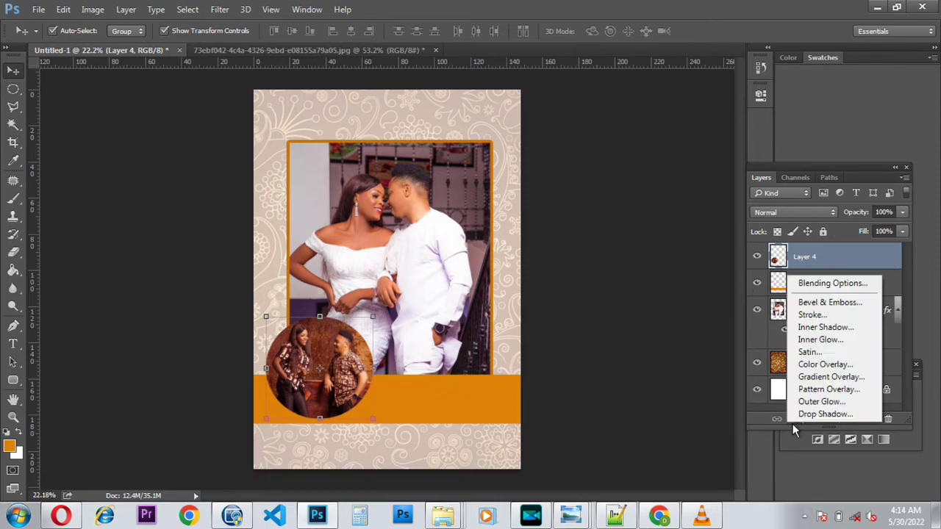
Step: Give the circular photo on Layer 4 a white 15 px stroke border
{"action": "left_click", "coordinate": [815, 320]}
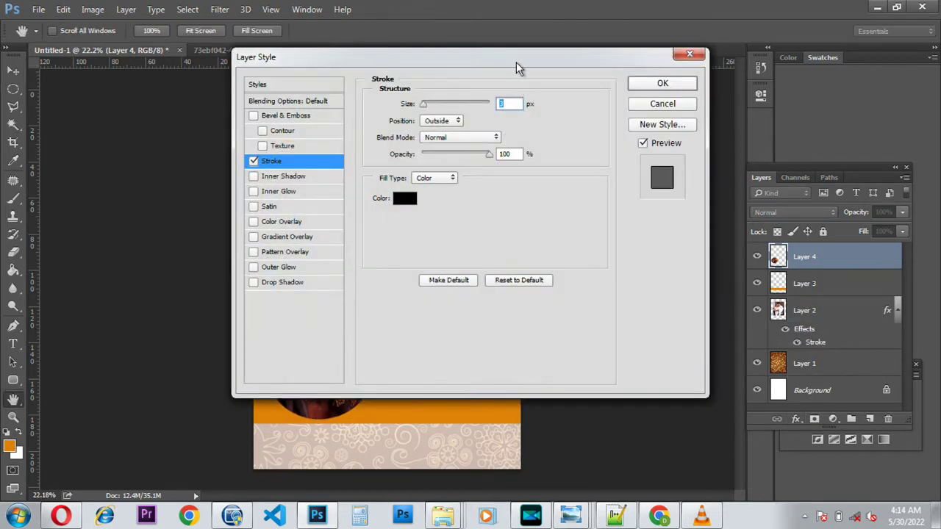
{"action": "left_click_drag", "start_coordinate": [517, 67], "coordinate": [720, 165]}
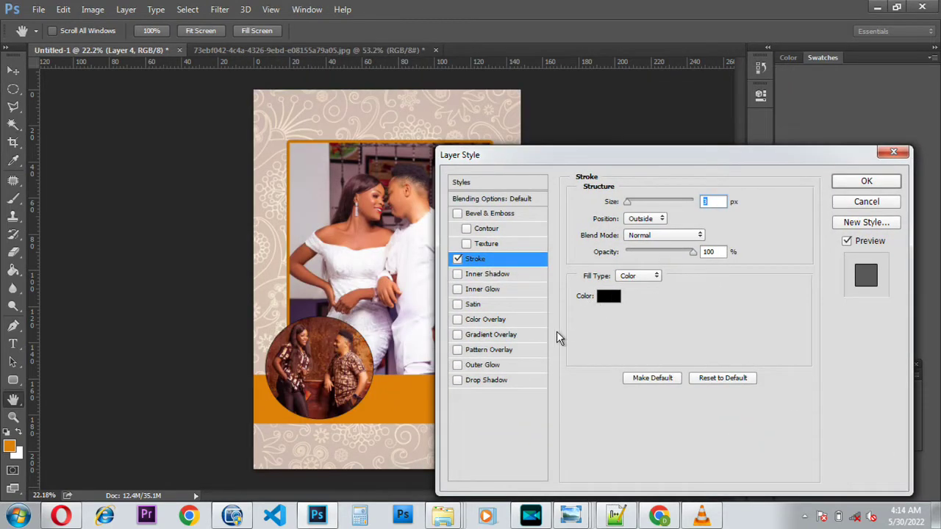
{"action": "key", "text": "Up"}
{"action": "key", "text": "Up"}
{"action": "key", "text": "Up"}
{"action": "key", "text": "Up"}
{"action": "key", "text": "Up"}
{"action": "key", "text": "Up"}
{"action": "key", "text": "Up"}
{"action": "key", "text": "Up"}
{"action": "key", "text": "Up"}
{"action": "key", "text": "Up"}
{"action": "key", "text": "Up"}
{"action": "key", "text": "Up"}
{"action": "key", "text": "Up"}
{"action": "key", "text": "Up"}
{"action": "key", "text": "Up"}
{"action": "key", "text": "Up"}
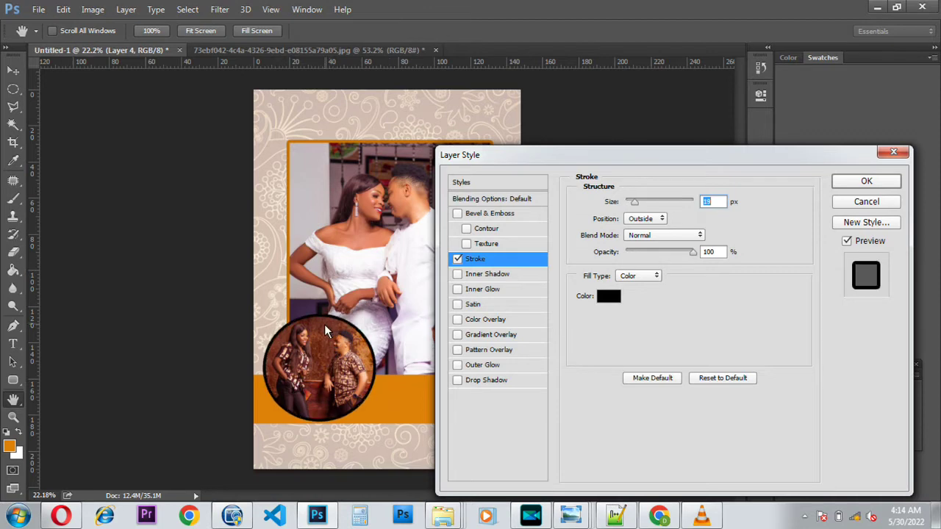
{"action": "left_click", "coordinate": [608, 297]}
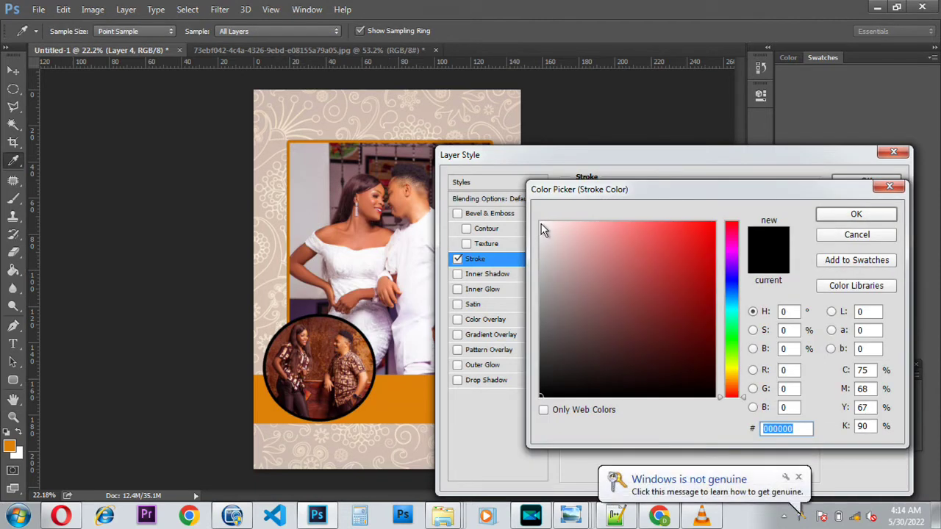
{"action": "left_click", "coordinate": [541, 225]}
{"action": "left_click", "coordinate": [857, 217]}
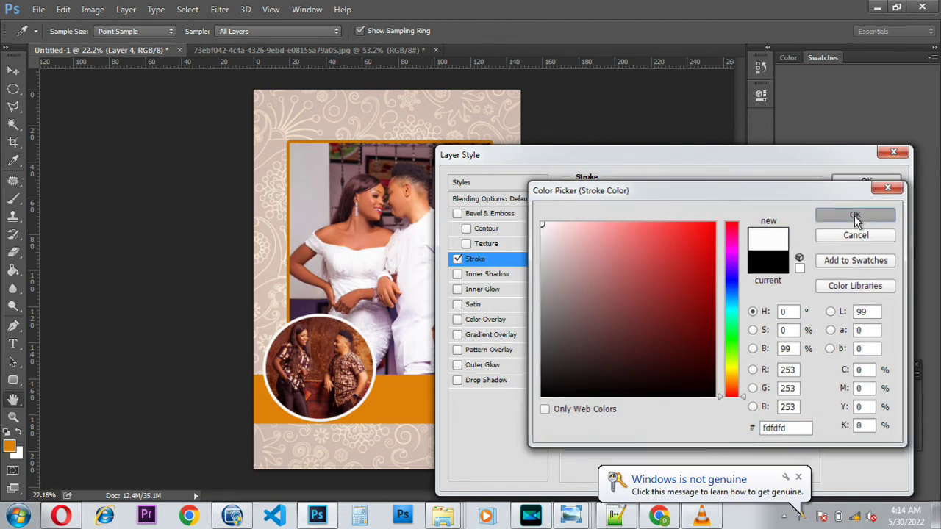
{"action": "key", "text": "Down"}
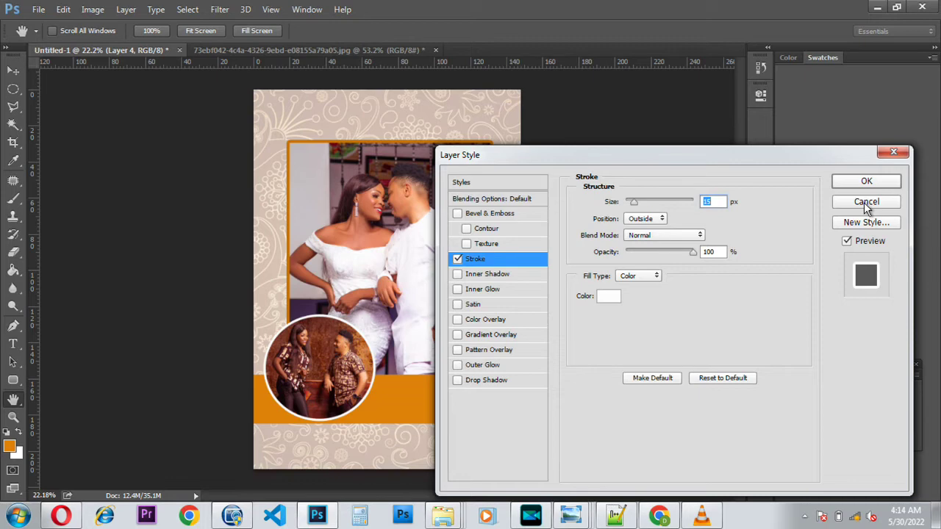
{"action": "left_click", "coordinate": [861, 183]}
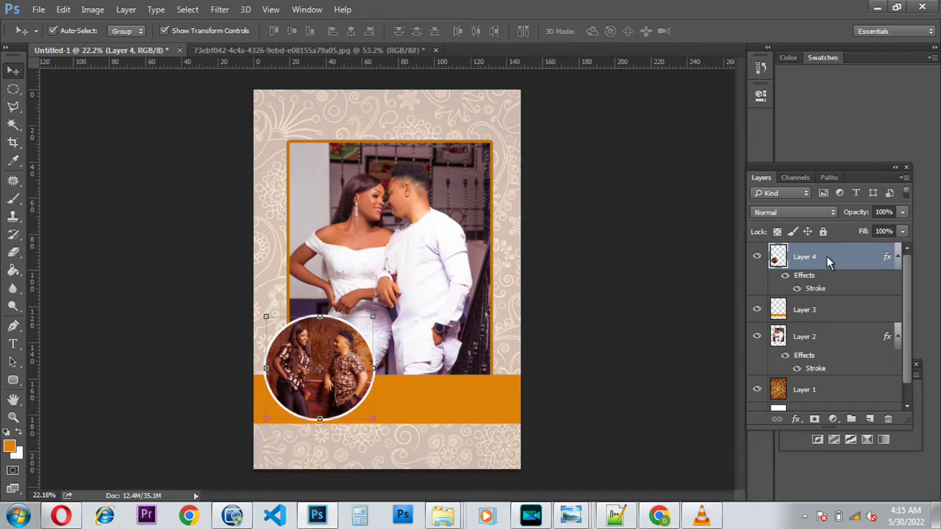
Step: Duplicate the circular photo layer as Layer 4 copy
{"action": "key", "text": "ctrl+j"}
{"action": "left_click", "coordinate": [802, 298]}
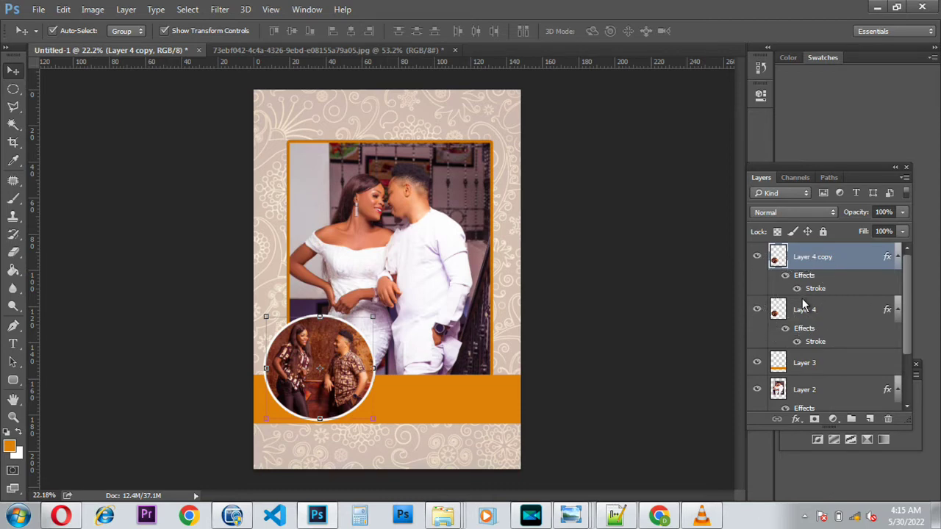
{"action": "key", "text": "Delete"}
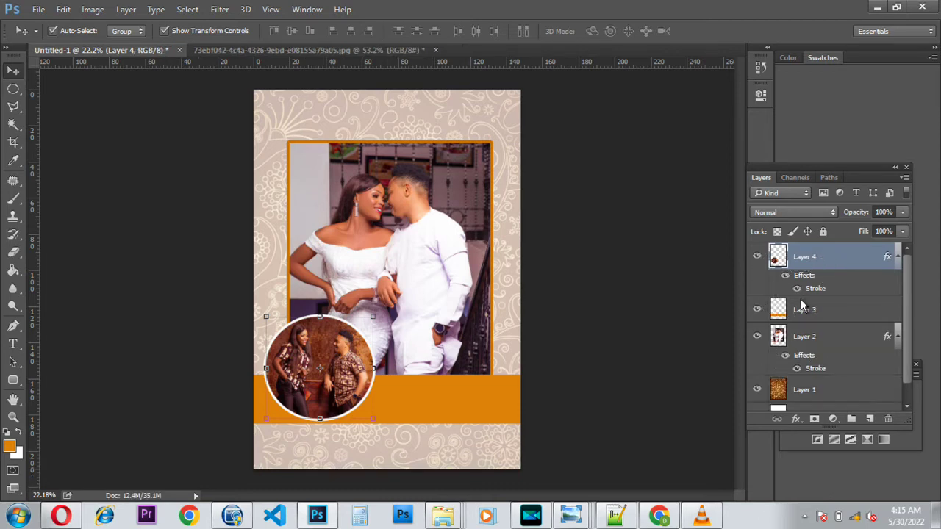
{"action": "right_click", "coordinate": [821, 257]}
{"action": "left_click", "coordinate": [584, 136]}
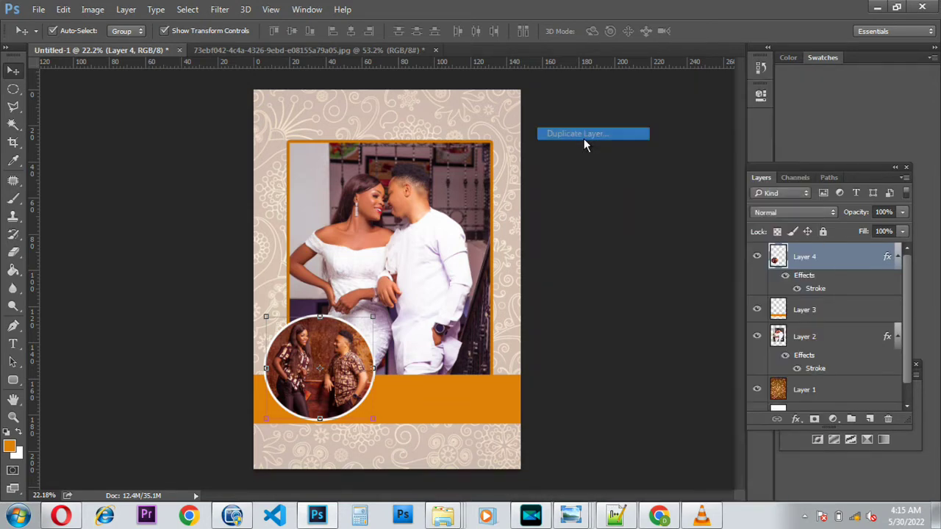
{"action": "left_click", "coordinate": [606, 156]}
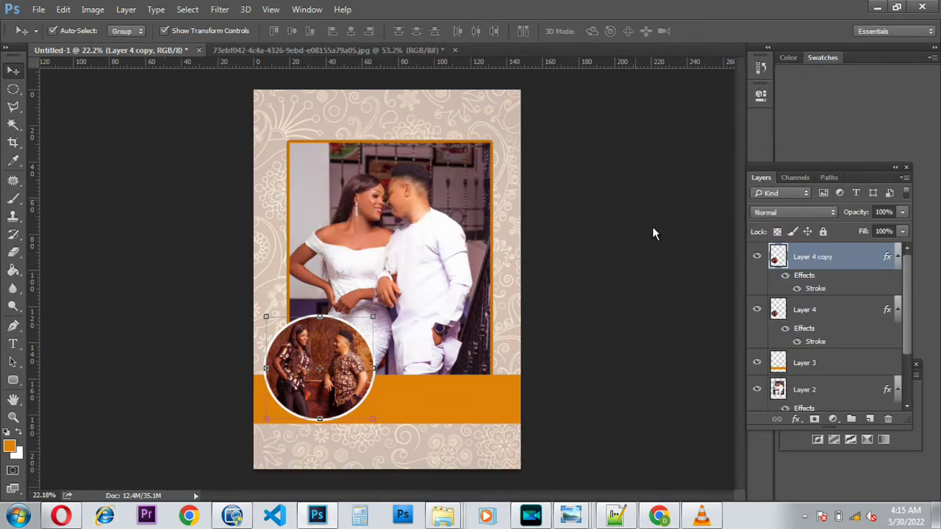
Step: Change the original Layer 4's stroke to black at about 21 px
{"action": "left_click", "coordinate": [810, 313]}
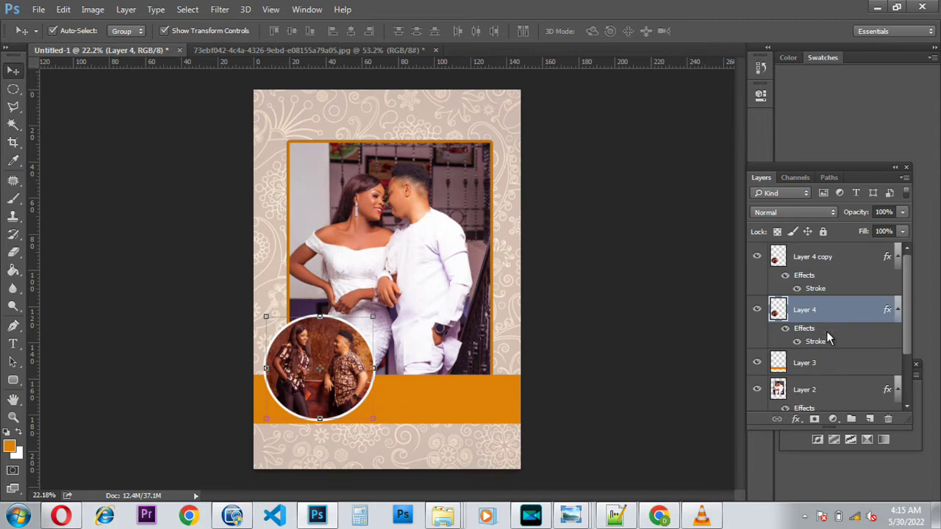
{"action": "left_click", "coordinate": [795, 419]}
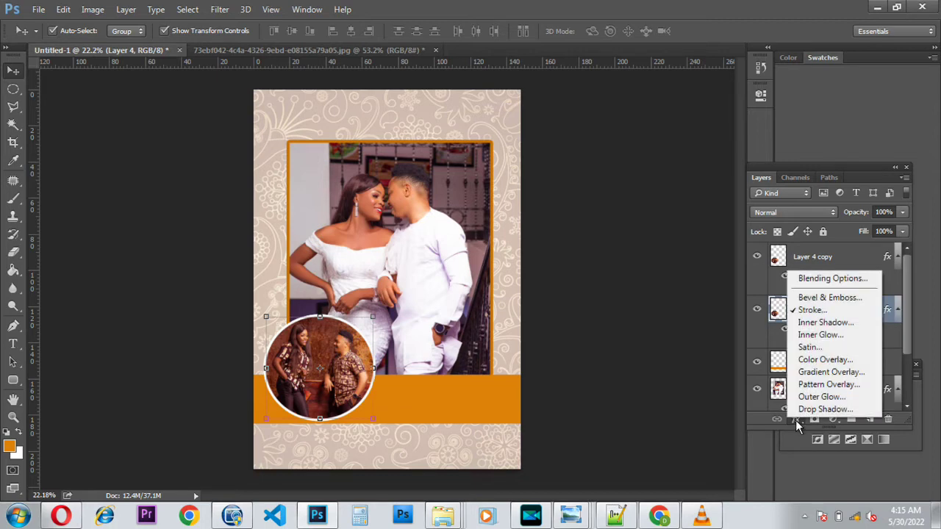
{"action": "left_click", "coordinate": [818, 311]}
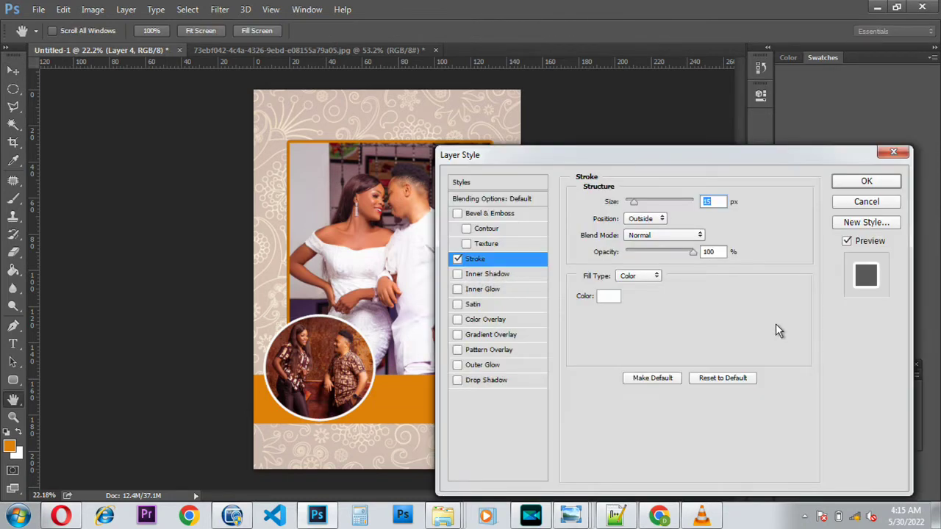
{"action": "left_click", "coordinate": [610, 296]}
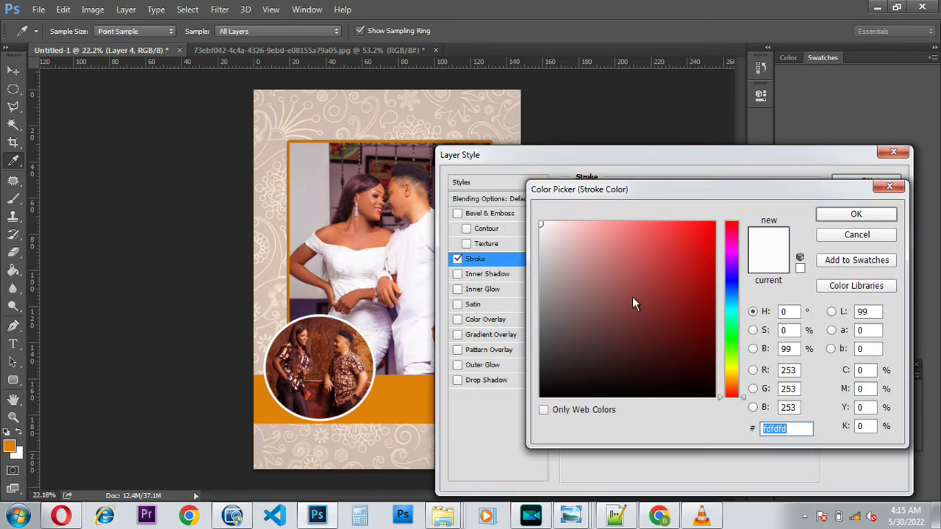
{"action": "left_click", "coordinate": [686, 398]}
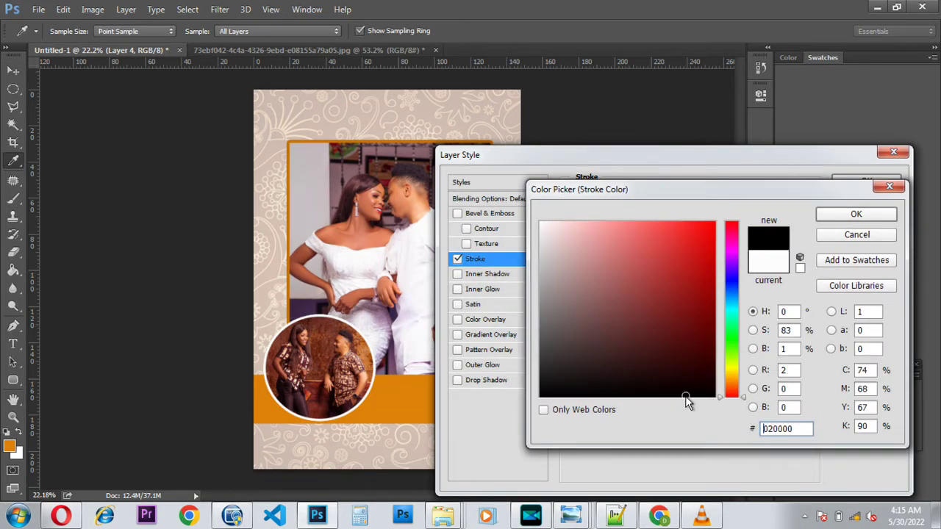
{"action": "left_click", "coordinate": [835, 218]}
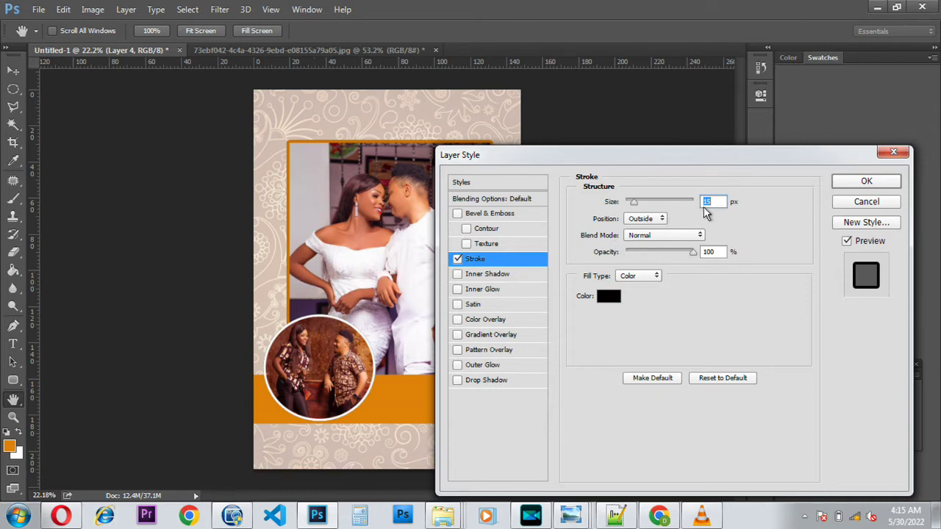
{"action": "left_click", "coordinate": [640, 200]}
{"action": "left_click_drag", "start_coordinate": [640, 200], "coordinate": [642, 199]}
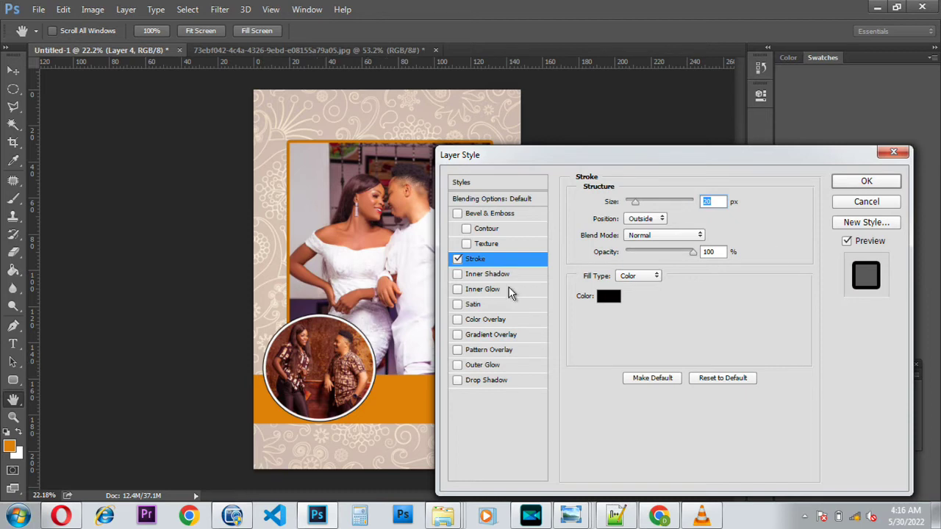
{"action": "left_click", "coordinate": [864, 182]}
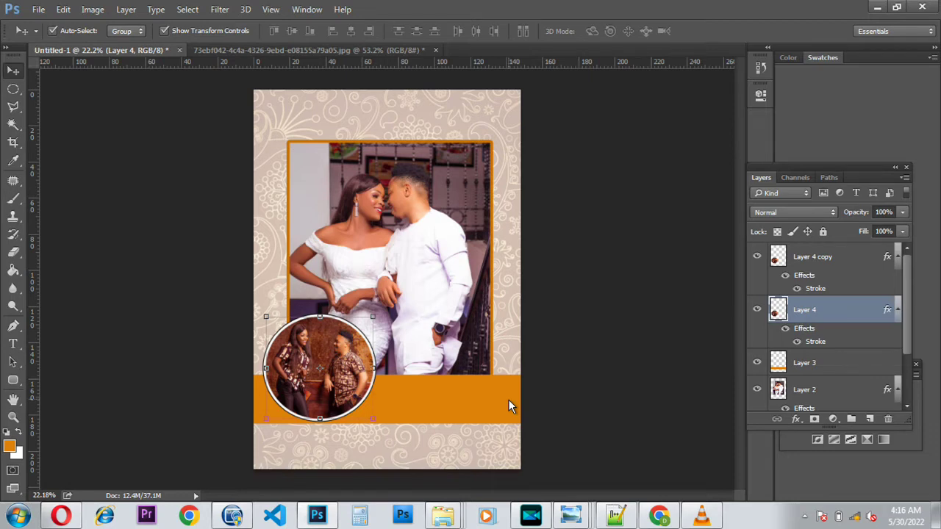
Step: Start a text layer on the orange band with near-white (#fafafa) text colour
{"action": "left_click", "coordinate": [13, 344]}
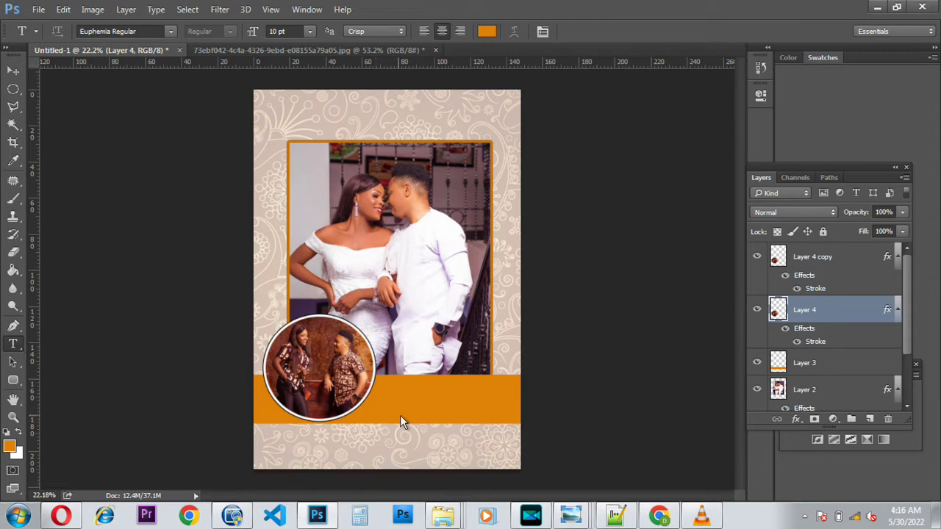
{"action": "scroll", "coordinate": [391, 426], "scroll_direction": "up", "scroll_amount": 3}
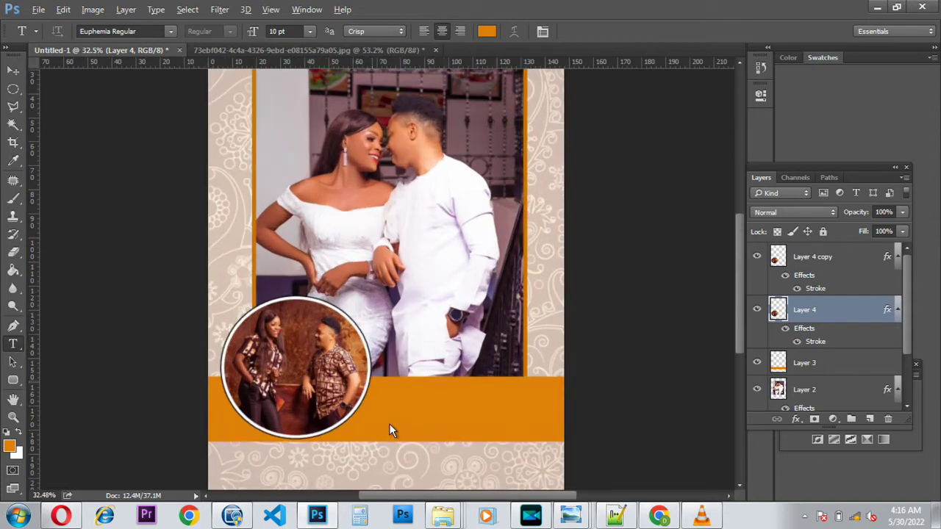
{"action": "scroll", "coordinate": [392, 407], "scroll_direction": "down", "scroll_amount": 2}
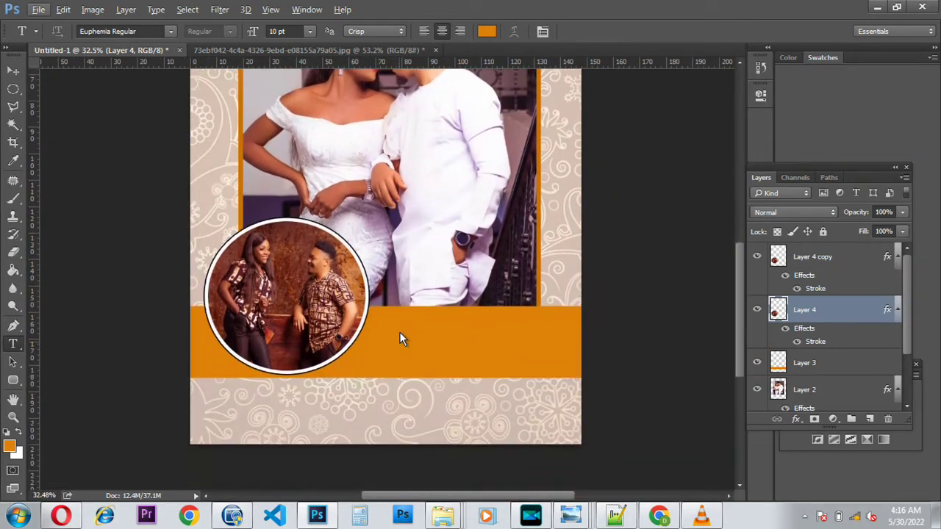
{"action": "left_click", "coordinate": [397, 324]}
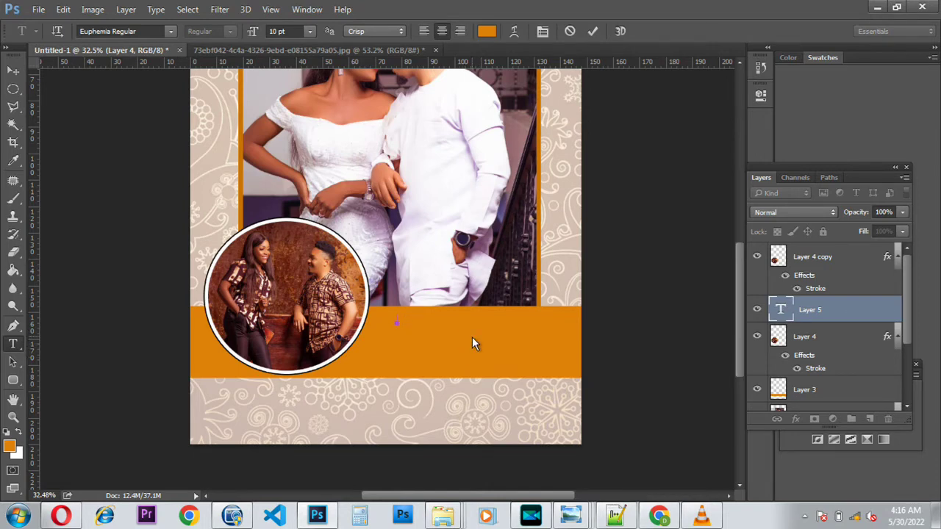
{"action": "left_click", "coordinate": [491, 34]}
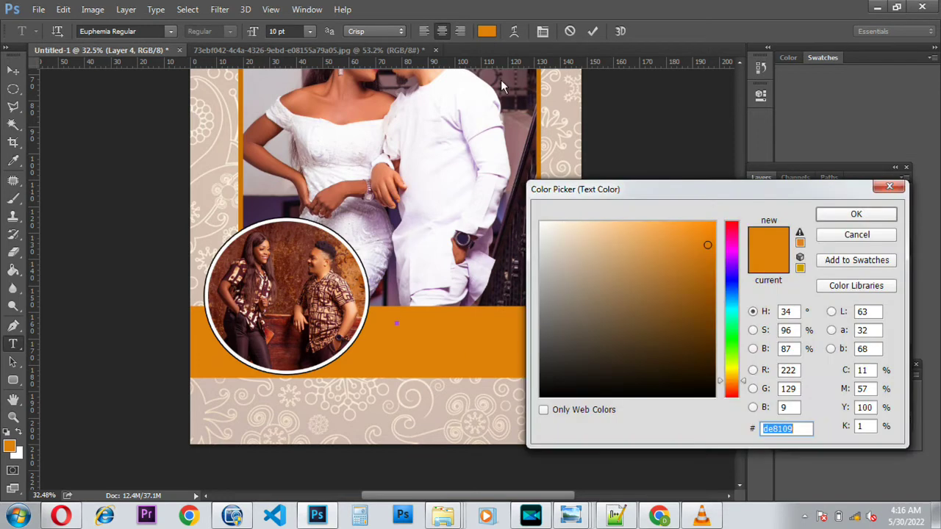
{"action": "left_click", "coordinate": [542, 226]}
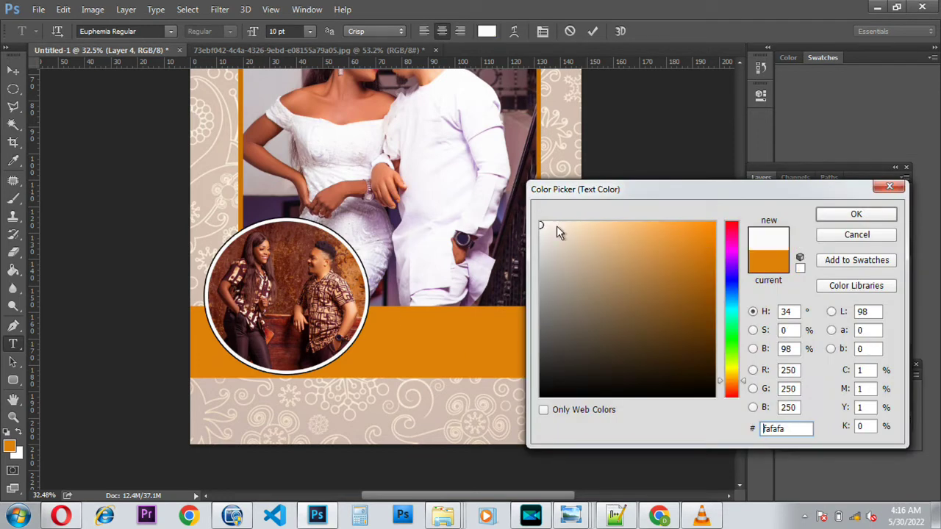
{"action": "left_click", "coordinate": [852, 217]}
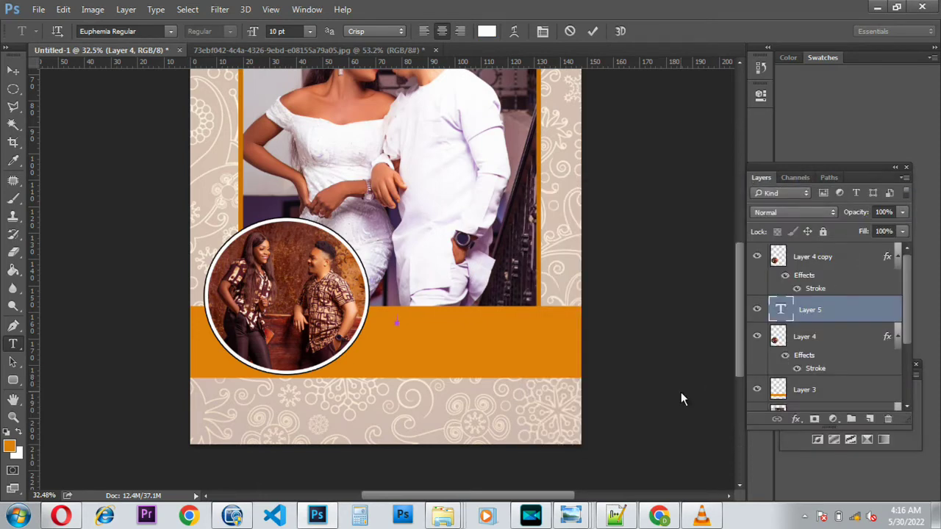
{"action": "left_click", "coordinate": [592, 30]}
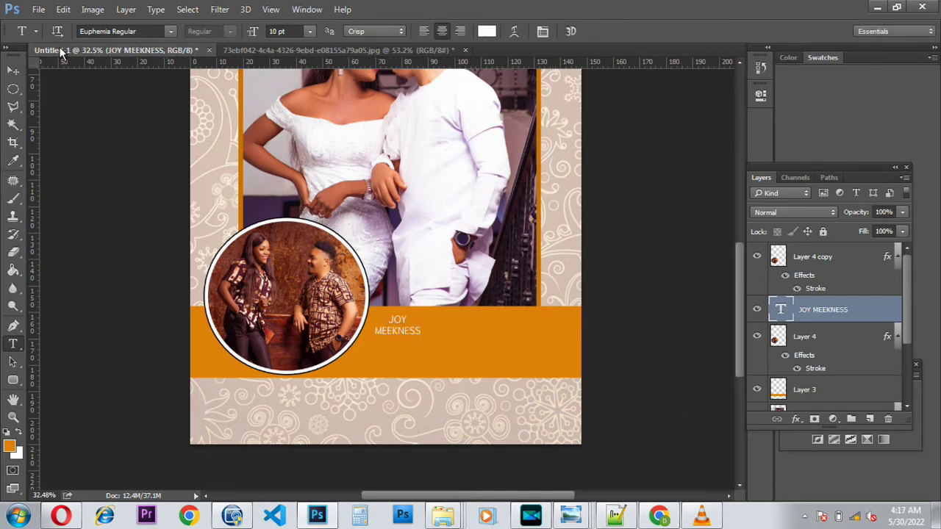
Step: Enlarge the name to about 123%, move it left beside the round photo, and start an ampersand layer
{"action": "left_click", "coordinate": [13, 70]}
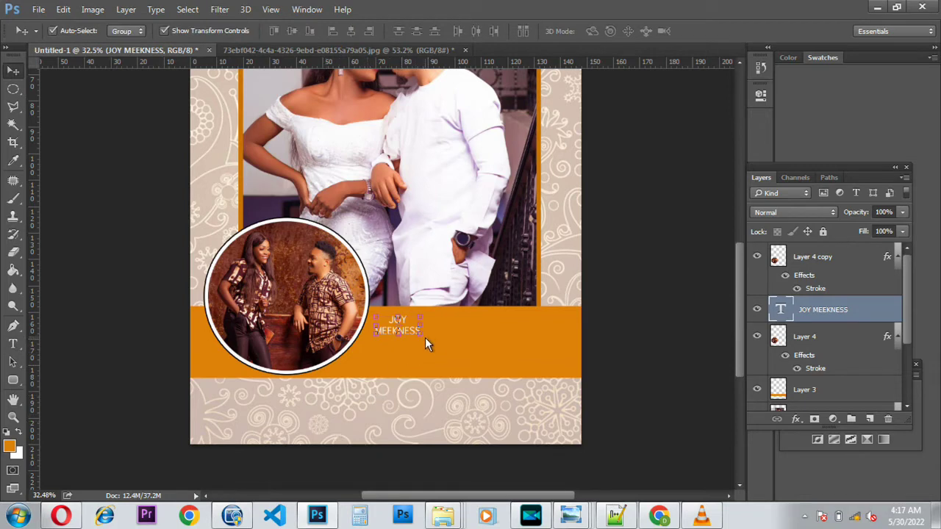
{"action": "key", "text": "ctrl+t"}
{"action": "left_click_drag", "start_coordinate": [420, 338], "coordinate": [508, 393]}
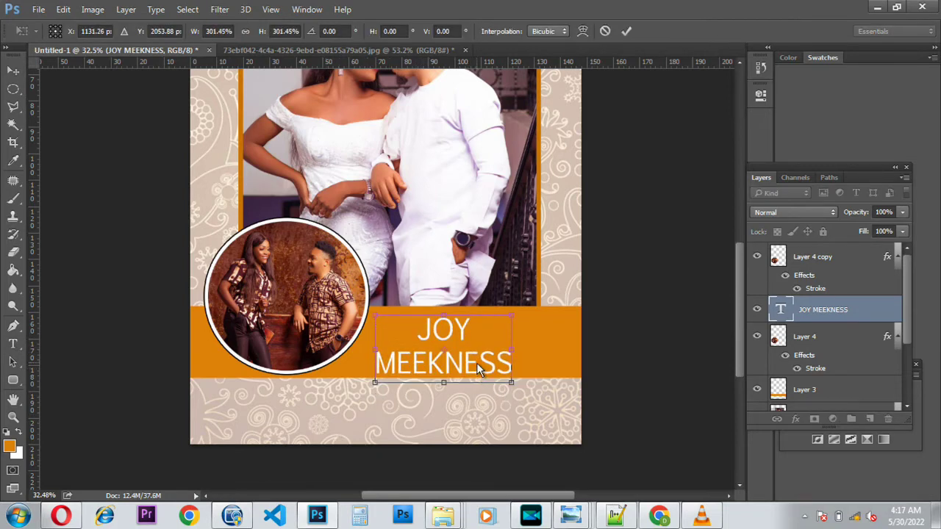
{"action": "left_click_drag", "start_coordinate": [476, 363], "coordinate": [457, 372]}
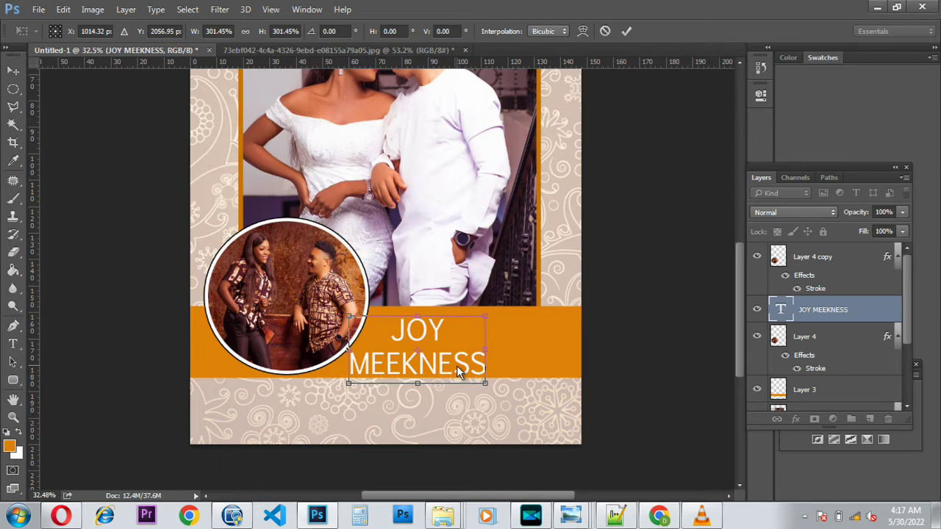
{"action": "key", "text": "Return"}
{"action": "key", "text": "shift+Up"}
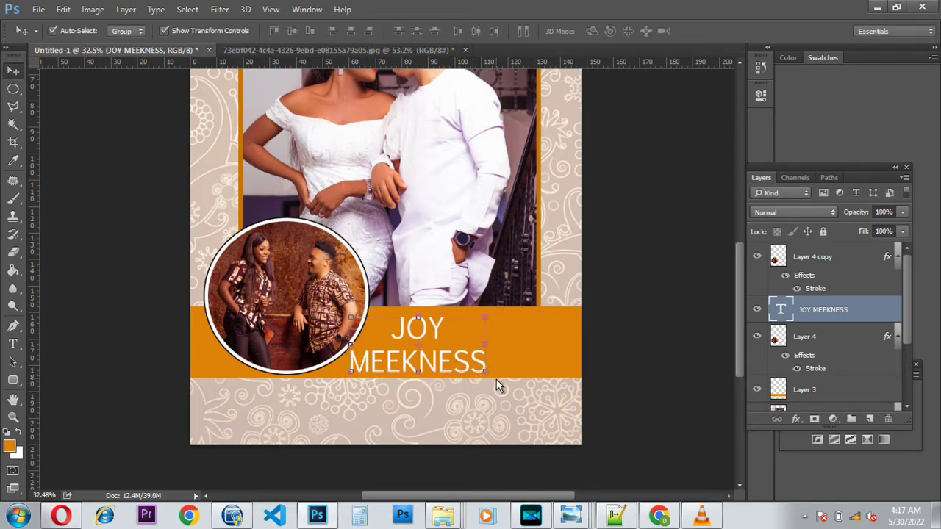
{"action": "key", "text": "ctrl+t"}
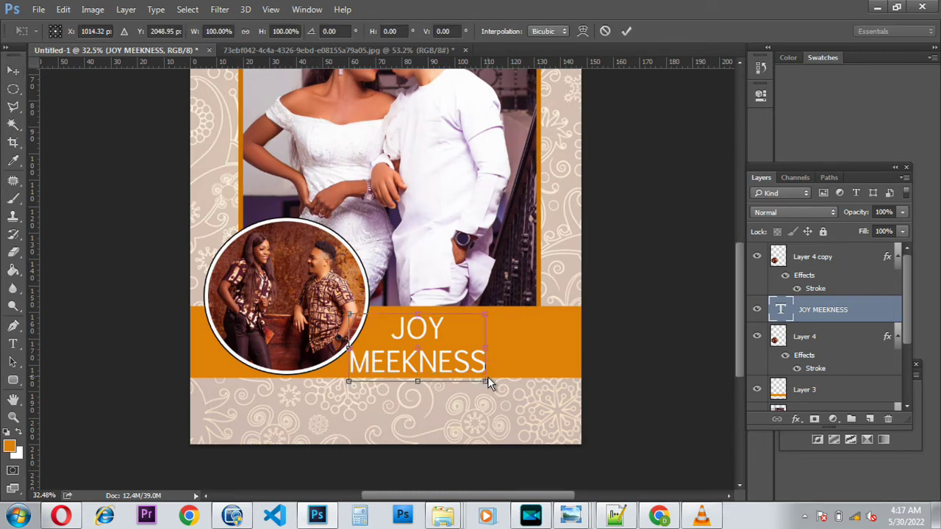
{"action": "key", "text": "Return"}
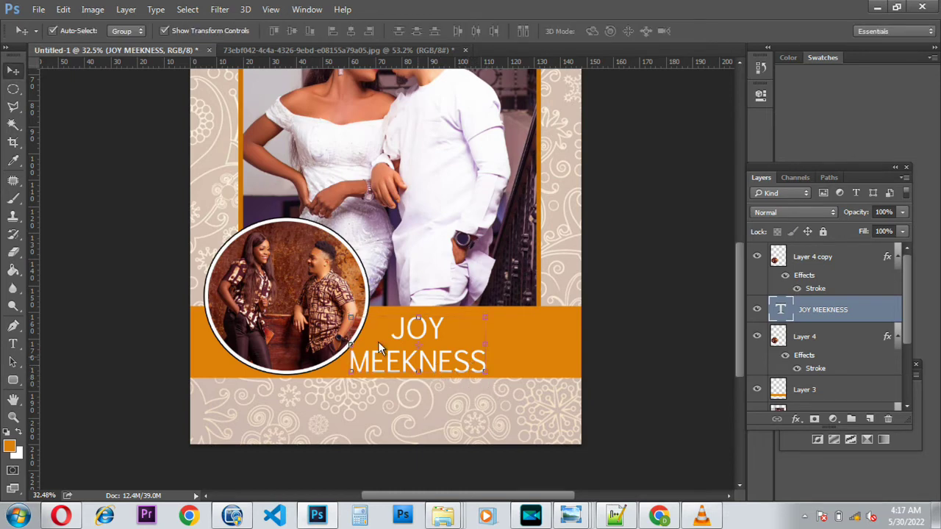
{"action": "left_click", "coordinate": [14, 344]}
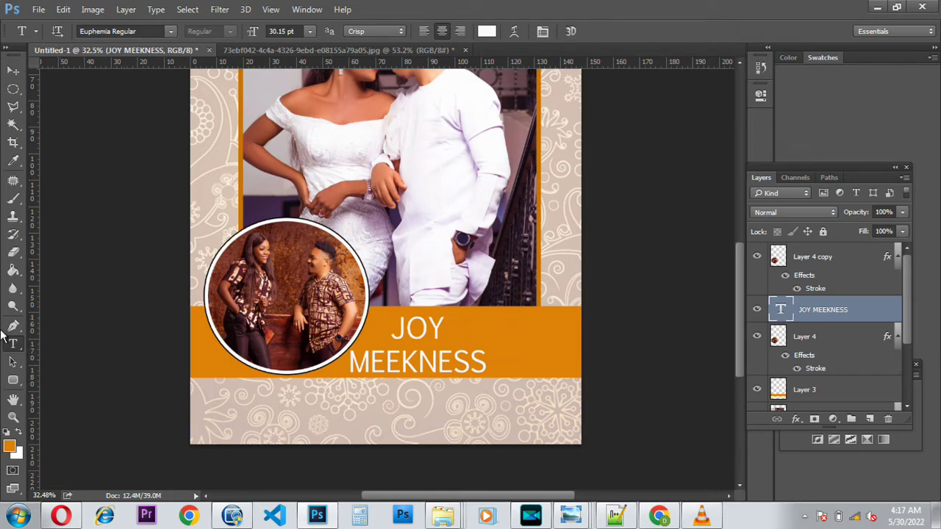
{"action": "left_click", "coordinate": [515, 330]}
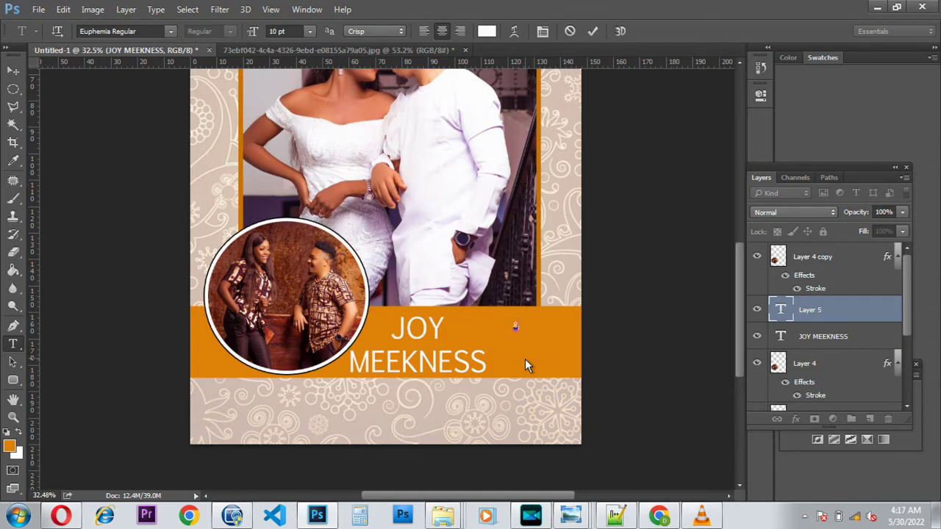
Step: Commit the ampersand and enlarge it to about 165%
{"action": "left_click", "coordinate": [595, 30]}
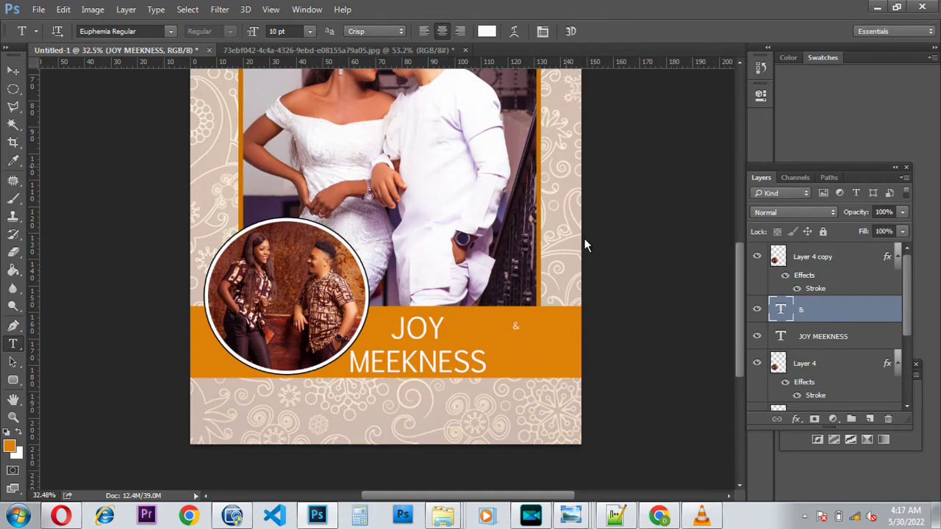
{"action": "left_click", "coordinate": [12, 71]}
{"action": "scroll", "coordinate": [505, 357], "scroll_direction": "up", "scroll_amount": 3}
{"action": "scroll", "coordinate": [382, 337], "scroll_direction": "up", "scroll_amount": 2}
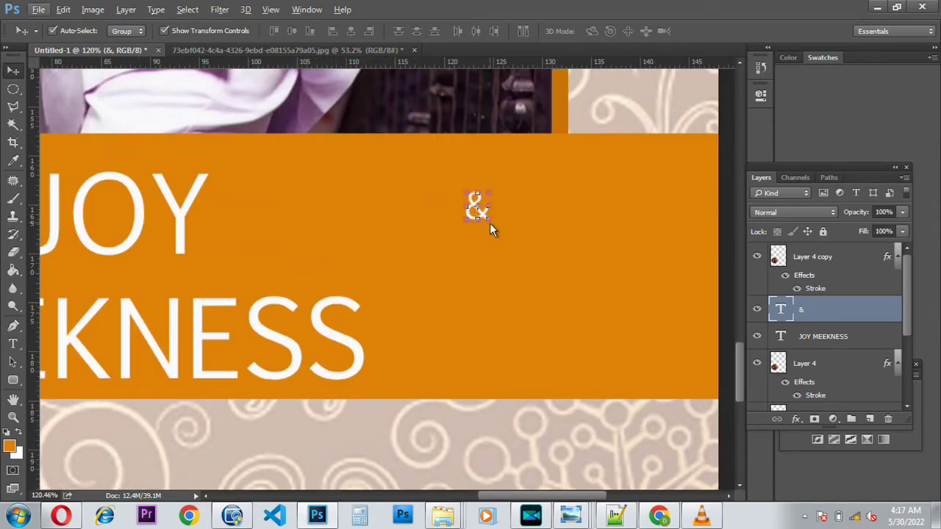
{"action": "key", "text": "ctrl+t"}
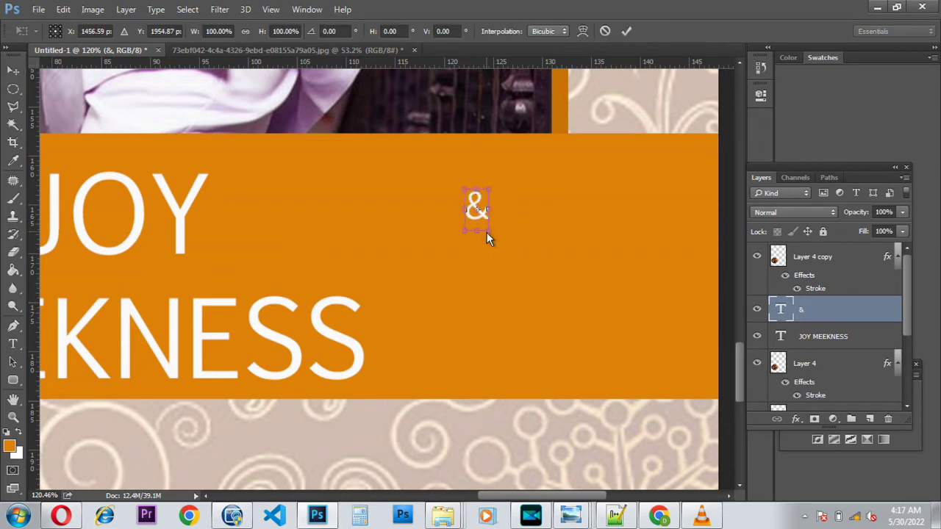
{"action": "left_click_drag", "start_coordinate": [496, 239], "coordinate": [513, 266]}
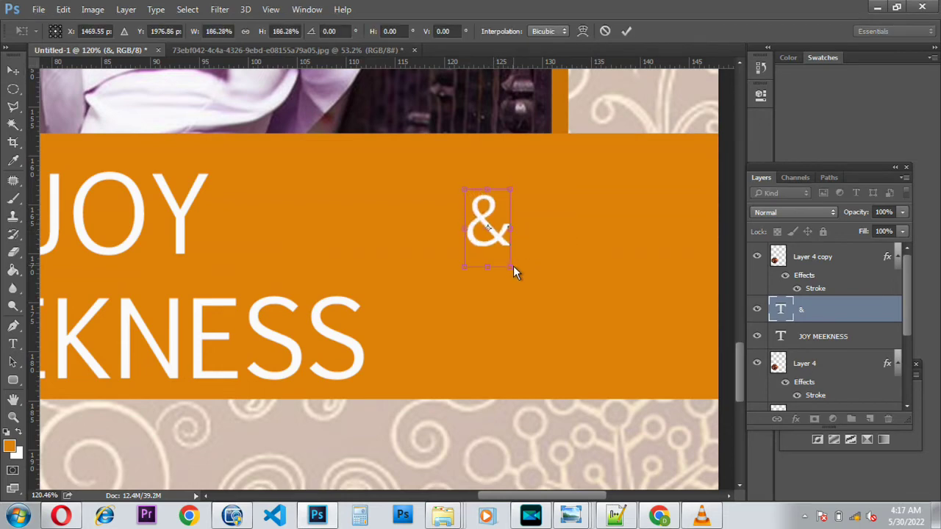
{"action": "key", "text": "Return"}
Step: Move the ampersand between JOY and MEEKNESS, shrink it to about 89%, then zoom out
{"action": "left_click_drag", "start_coordinate": [484, 235], "coordinate": [219, 252]}
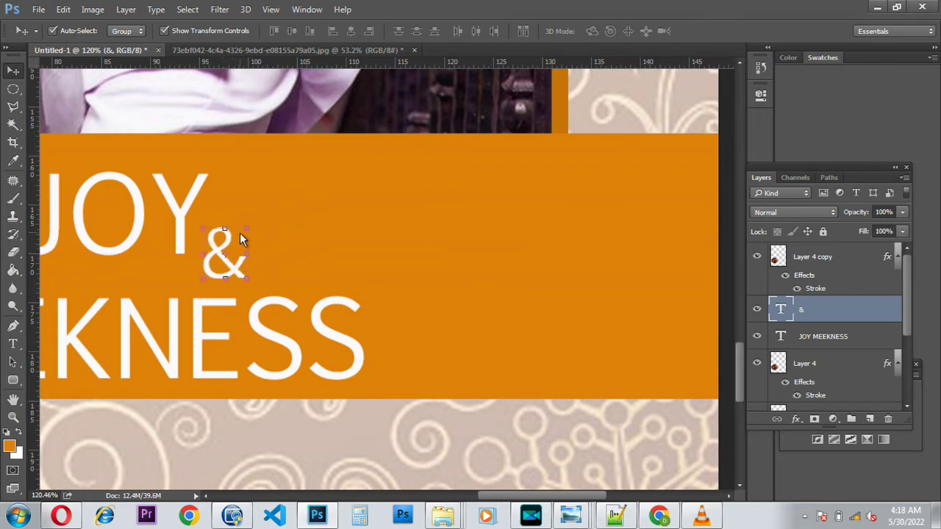
{"action": "key", "text": "ctrl+t"}
{"action": "left_click_drag", "start_coordinate": [250, 223], "coordinate": [243, 233]}
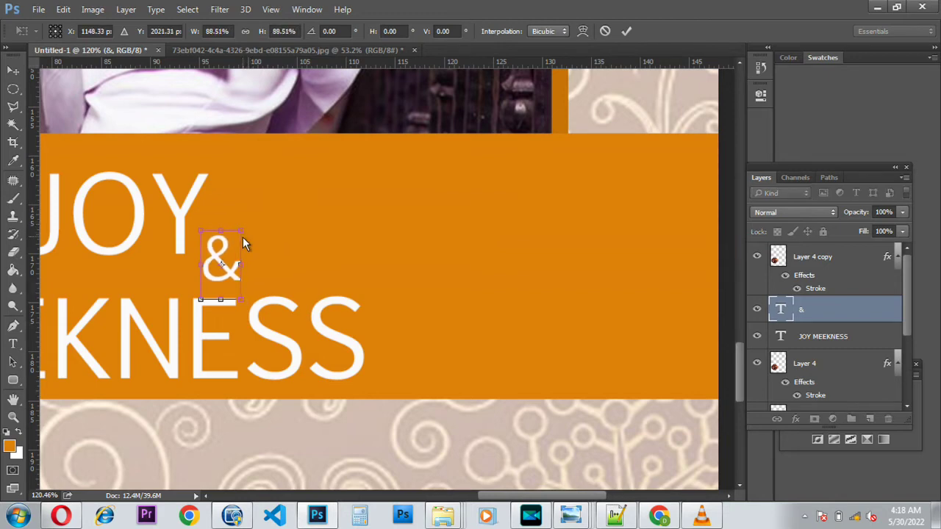
{"action": "key", "text": "Return"}
{"action": "scroll", "coordinate": [216, 252], "scroll_direction": "down", "scroll_amount": 5}
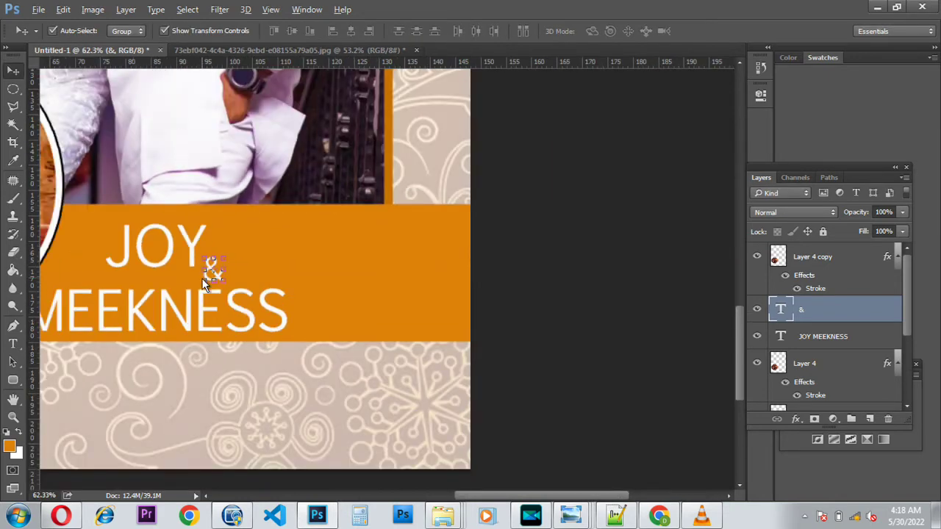
{"action": "scroll", "coordinate": [170, 305], "scroll_direction": "down", "scroll_amount": 1}
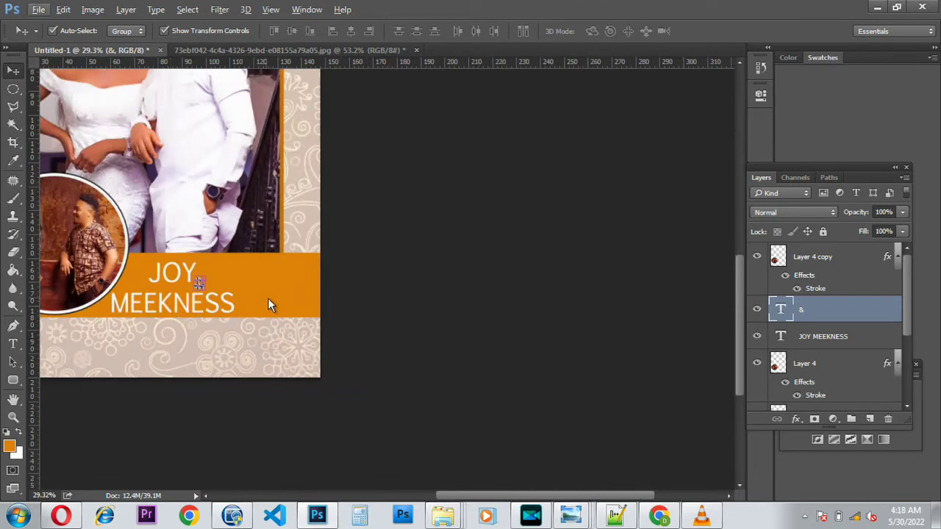
{"action": "left_click", "coordinate": [267, 300]}
{"action": "left_click_drag", "start_coordinate": [474, 497], "coordinate": [392, 506]}
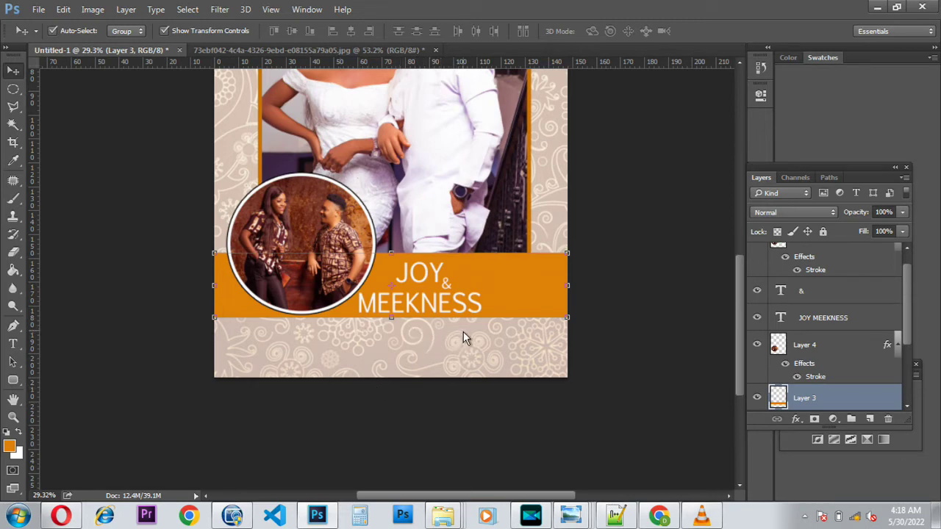
Step: Add a black '17TH OCT 2021' text layer on the patterned strip below the orange band
{"action": "left_click", "coordinate": [14, 345]}
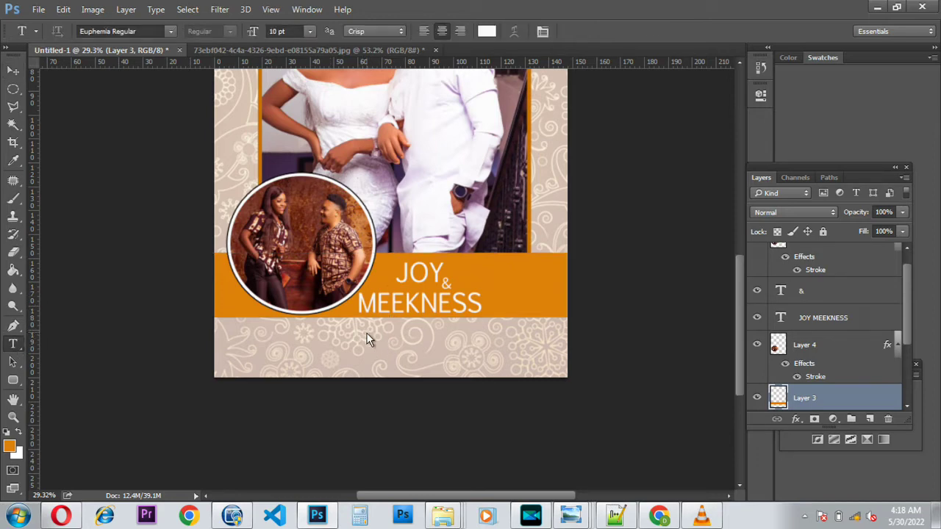
{"action": "left_click", "coordinate": [363, 333]}
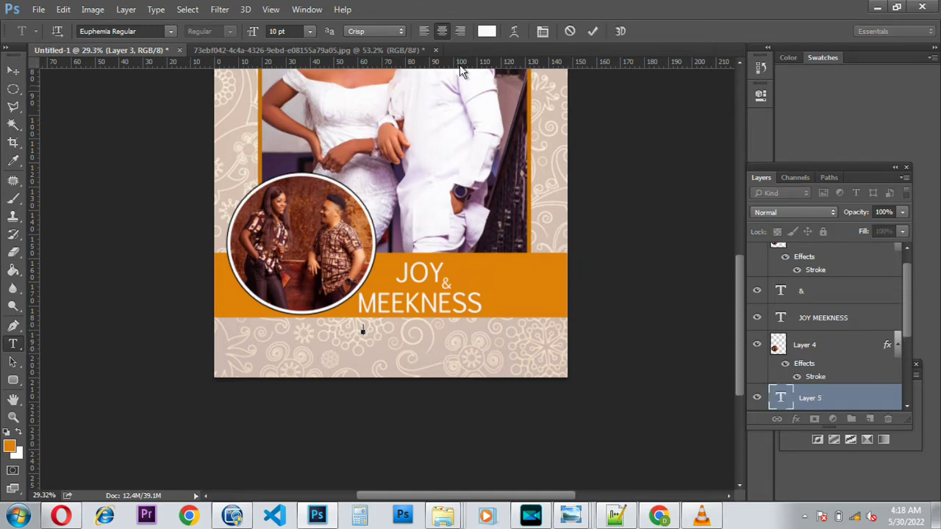
{"action": "left_click", "coordinate": [486, 31]}
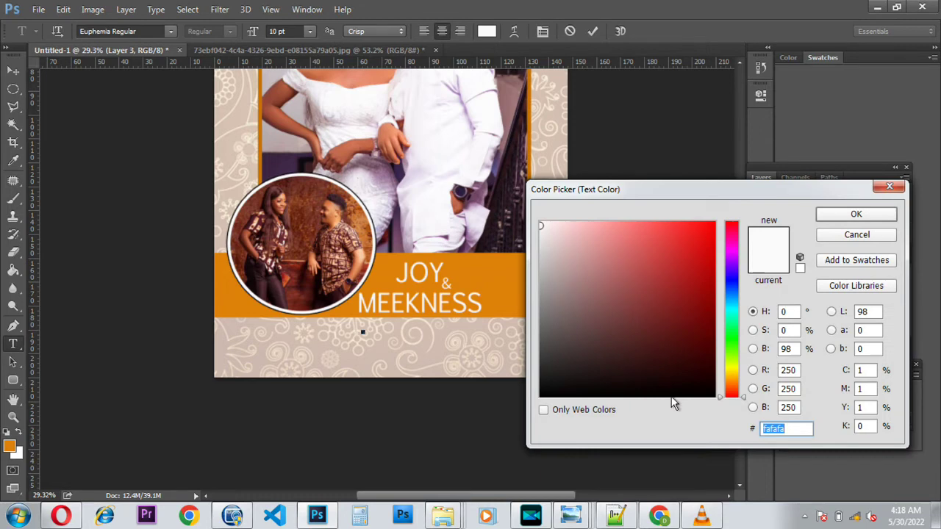
{"action": "left_click", "coordinate": [676, 397]}
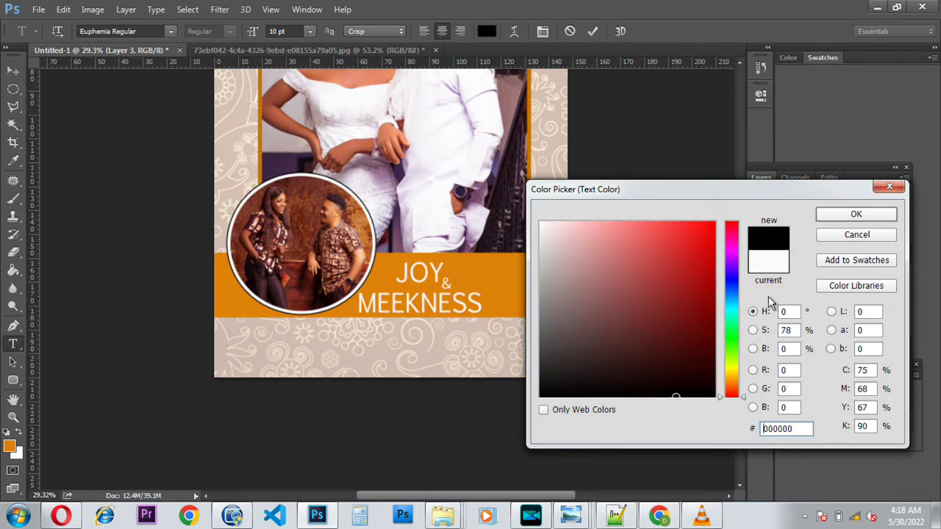
{"action": "left_click", "coordinate": [841, 214]}
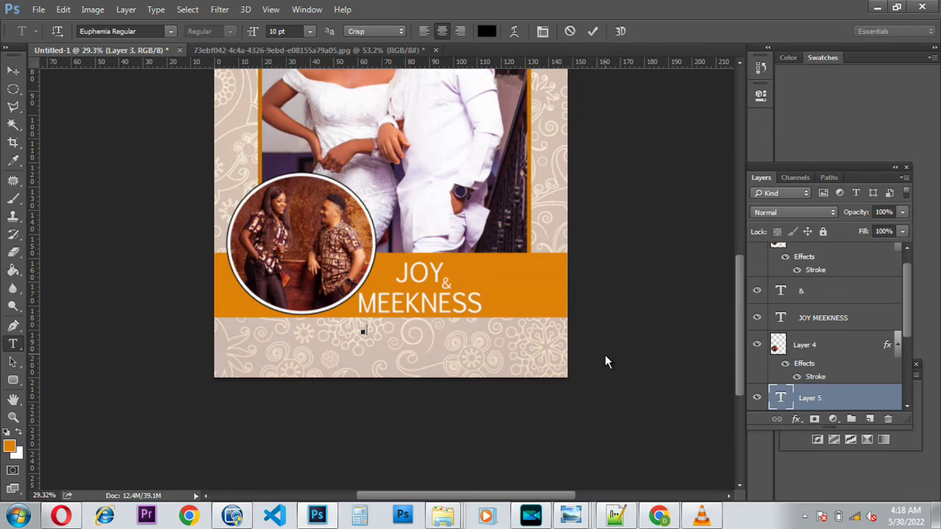
{"action": "type", "text": "17TH OCT 2021"}
{"action": "left_click", "coordinate": [592, 31]}
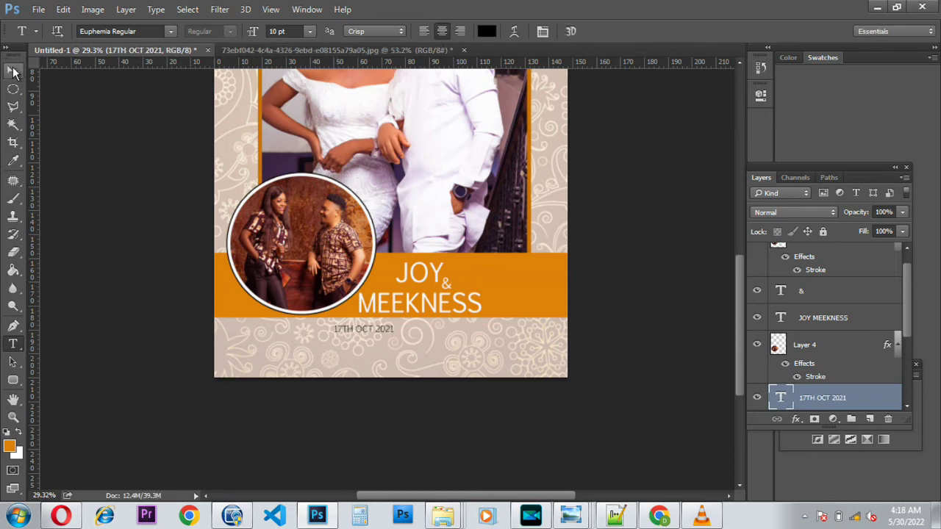
Step: Move the date right, scale it to about 162% then 97%, and centre it under MEEKNESS
{"action": "left_click", "coordinate": [12, 70]}
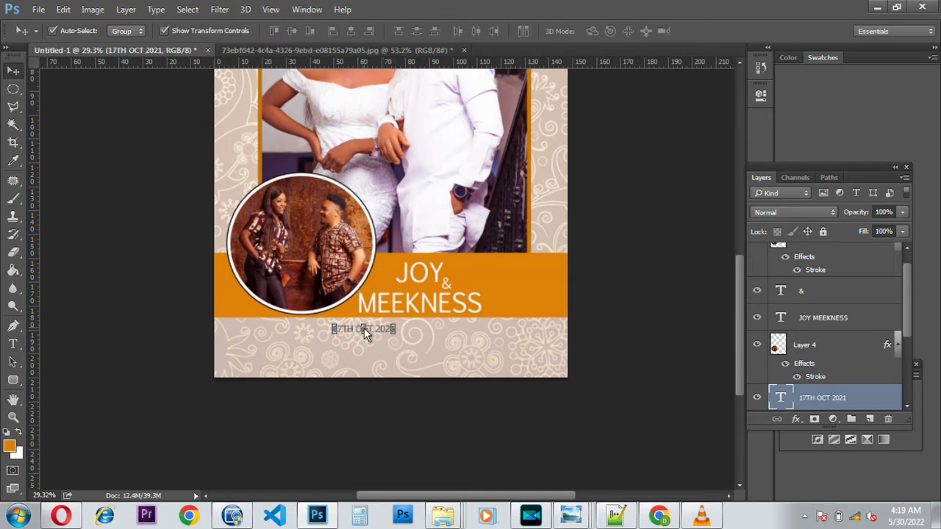
{"action": "left_click_drag", "start_coordinate": [379, 328], "coordinate": [410, 334]}
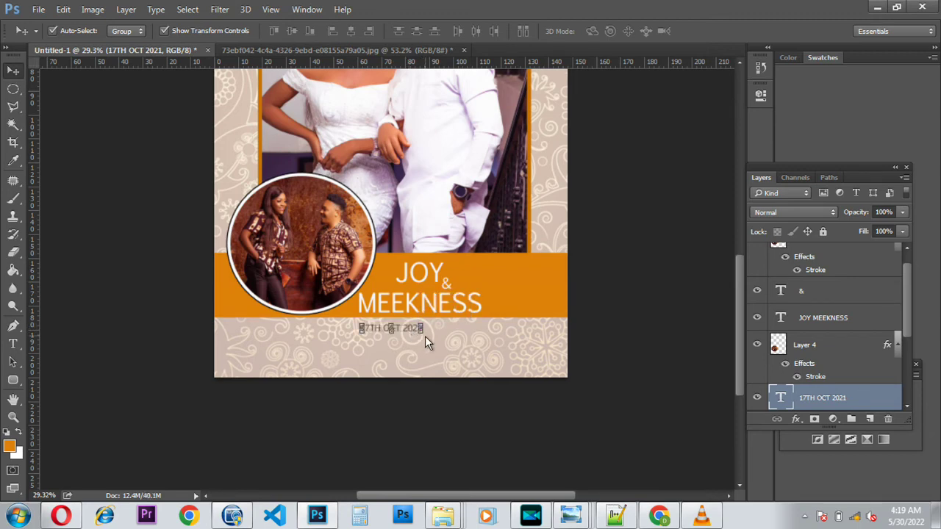
{"action": "key", "text": "ctrl+t"}
{"action": "left_click_drag", "start_coordinate": [424, 338], "coordinate": [479, 370]}
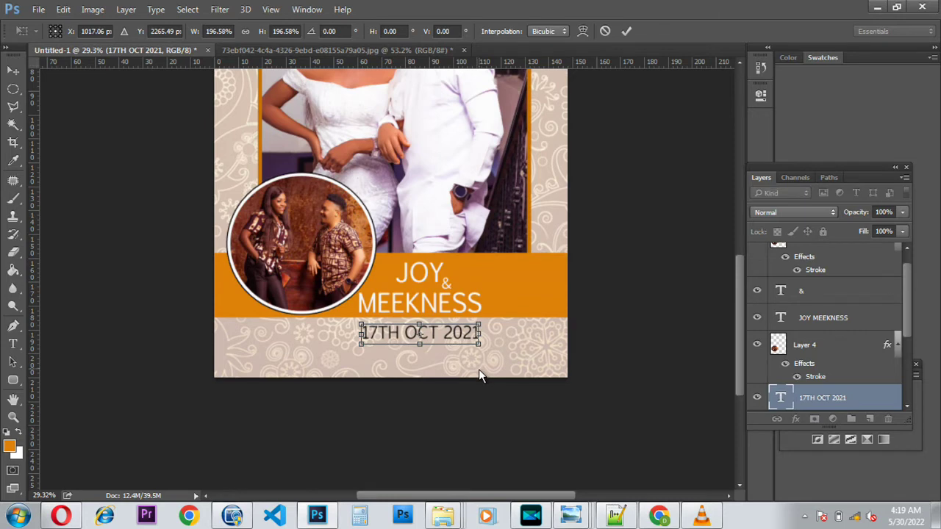
{"action": "key", "text": "Return"}
{"action": "key", "text": "Up"}
{"action": "key", "text": "Up"}
{"action": "key", "text": "Up"}
{"action": "key", "text": "Up"}
{"action": "key", "text": "Up"}
{"action": "key", "text": "Up"}
{"action": "key", "text": "Up"}
{"action": "key", "text": "Up"}
{"action": "key", "text": "Up"}
{"action": "key", "text": "Up"}
{"action": "key", "text": "Up"}
{"action": "key", "text": "Up"}
{"action": "key", "text": "Up"}
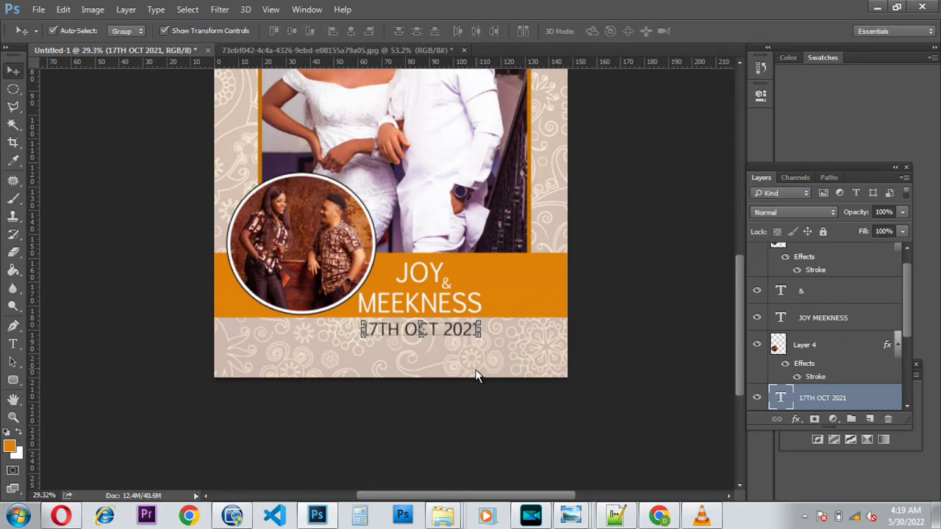
{"action": "key", "text": "Down"}
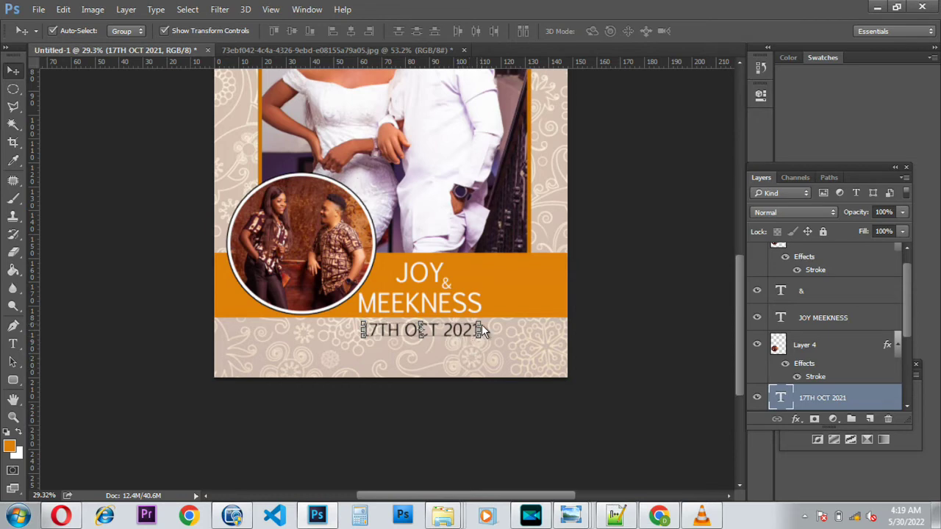
{"action": "key", "text": "ctrl+t"}
{"action": "mouse_move", "coordinate": [481, 321]}
{"action": "left_mouse_down"}
{"action": "mouse_move", "coordinate": [469, 333]}
{"action": "mouse_move", "coordinate": [466, 324]}
{"action": "left_mouse_up"}
{"action": "key", "text": "Right"}
{"action": "key", "text": "Right"}
{"action": "key", "text": "Right"}
{"action": "key", "text": "Right"}
{"action": "key", "text": "Right"}
{"action": "key", "text": "Right"}
{"action": "key", "text": "Right"}
{"action": "key", "text": "Right"}
{"action": "key", "text": "Right"}
{"action": "key", "text": "Right"}
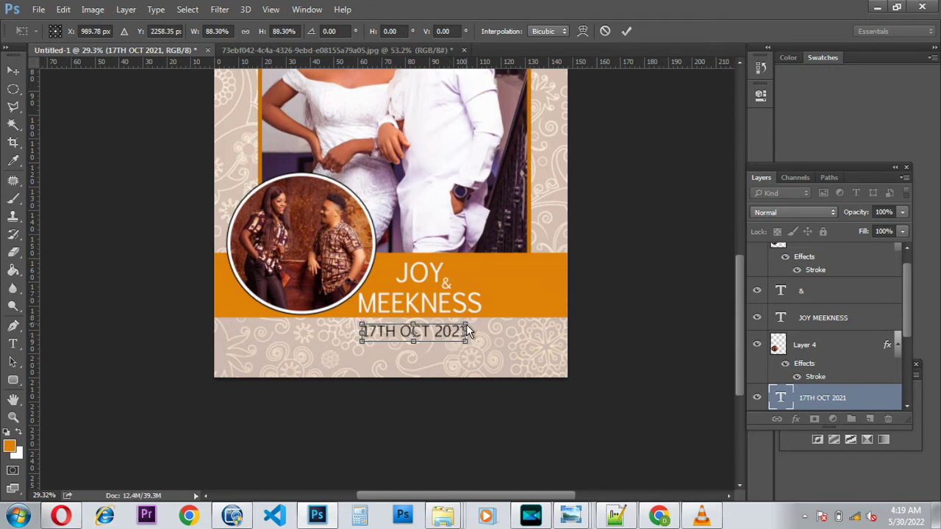
{"action": "key", "text": "Return"}
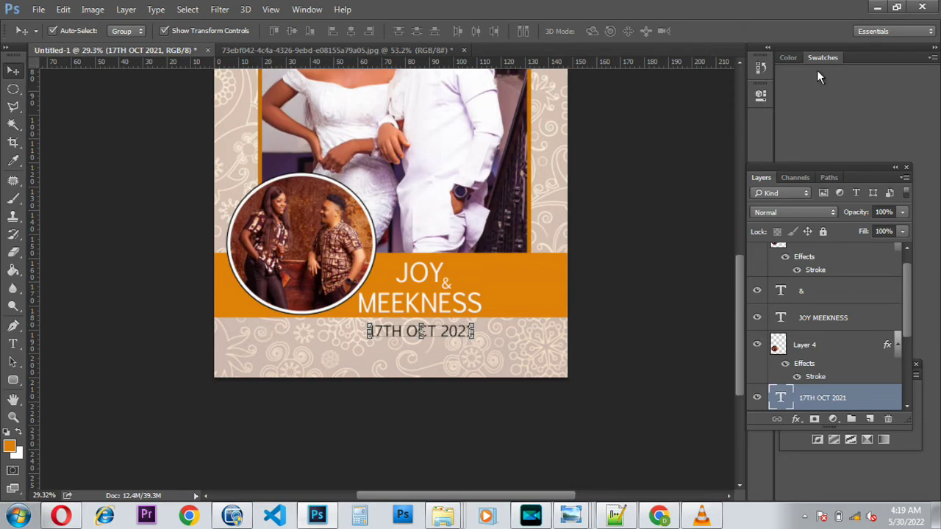
Step: Preview the rings image in the New folder, then open the rings PSD in Photoshop
{"action": "left_click", "coordinate": [877, 7]}
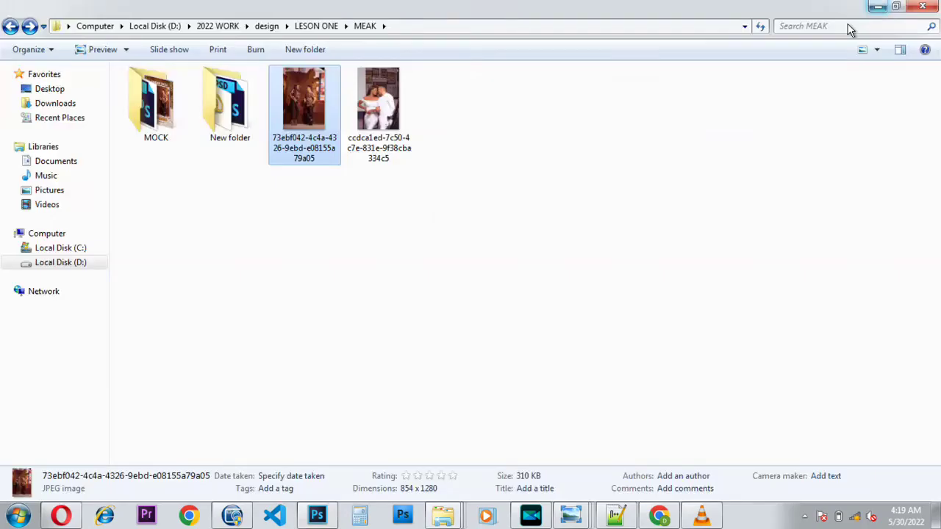
{"action": "double_click", "coordinate": [224, 121]}
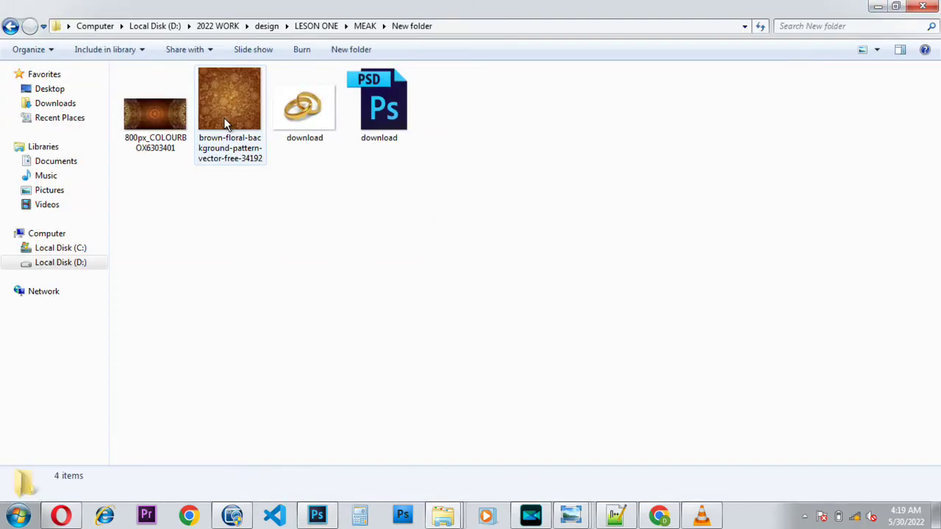
{"action": "double_click", "coordinate": [316, 113]}
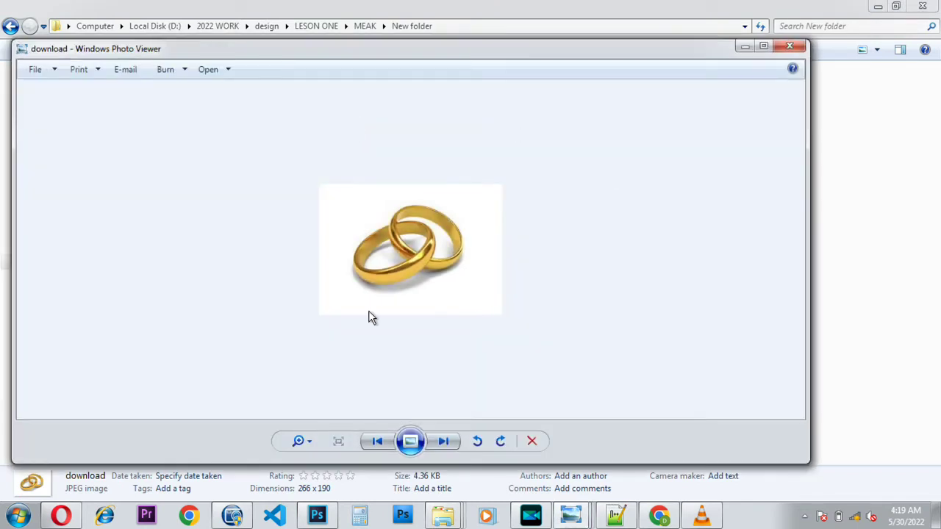
{"action": "left_click", "coordinate": [783, 50]}
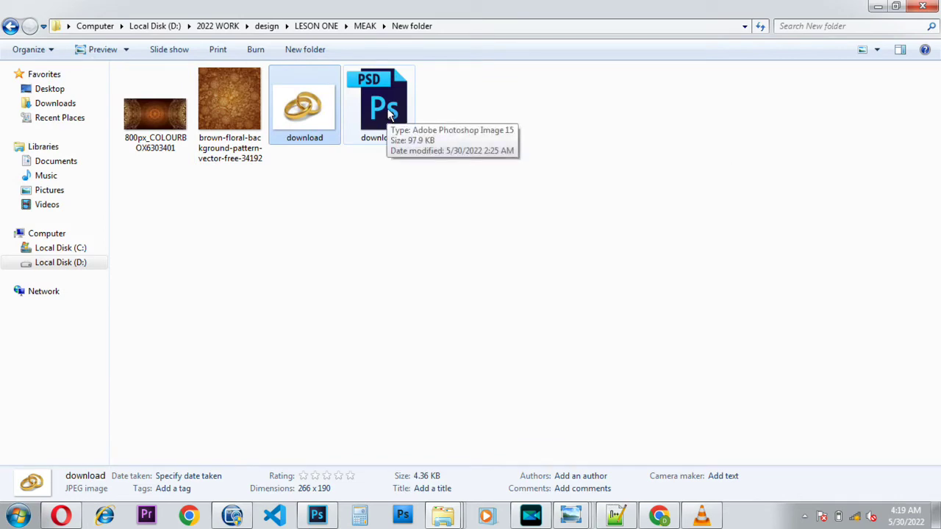
{"action": "double_click", "coordinate": [388, 111]}
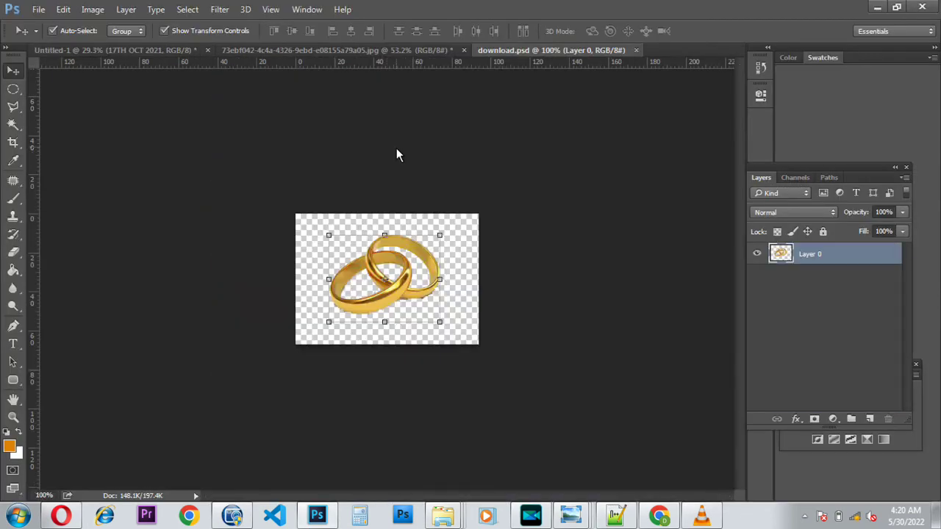
Step: Close the couple photo document without saving changes
{"action": "left_click", "coordinate": [387, 51]}
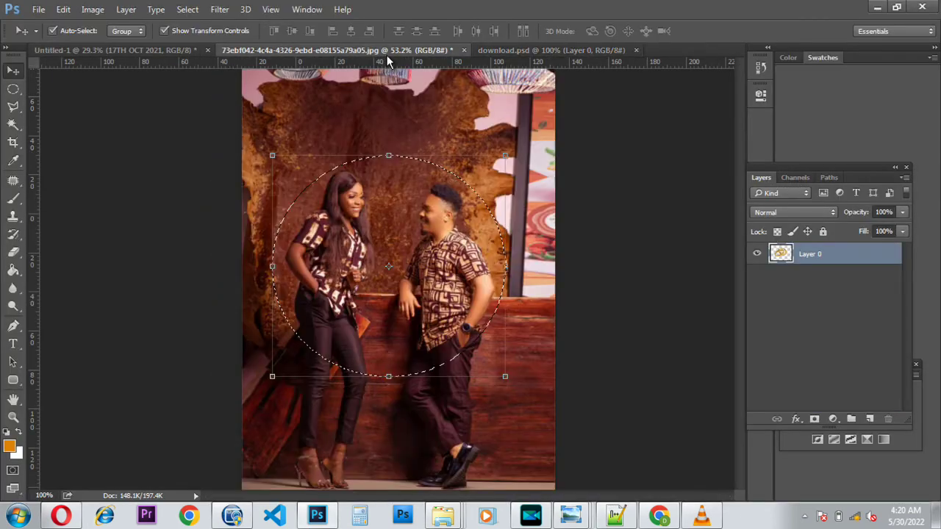
{"action": "left_click", "coordinate": [463, 50]}
{"action": "left_click", "coordinate": [474, 205]}
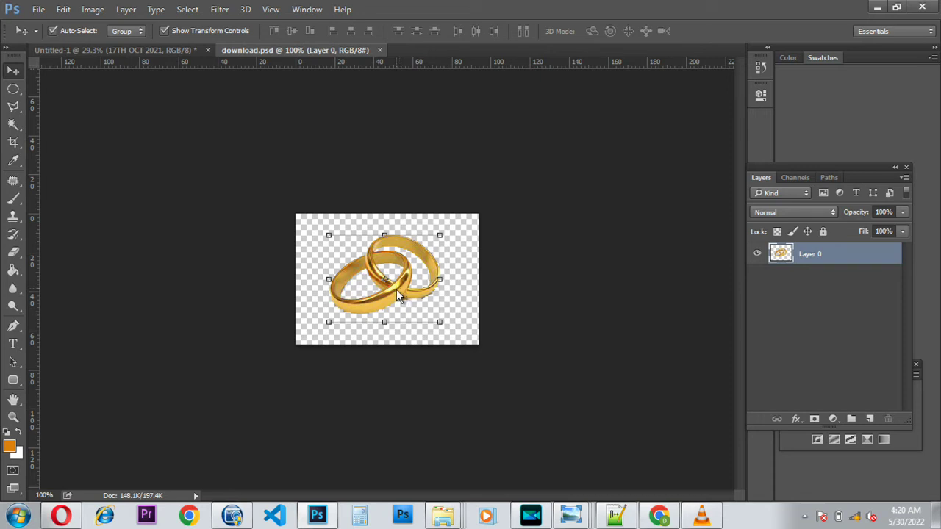
Step: Drag the gold rings into the cover, scale them to about 193%, and nudge them beside the date
{"action": "left_click_drag", "start_coordinate": [396, 289], "coordinate": [269, 332]}
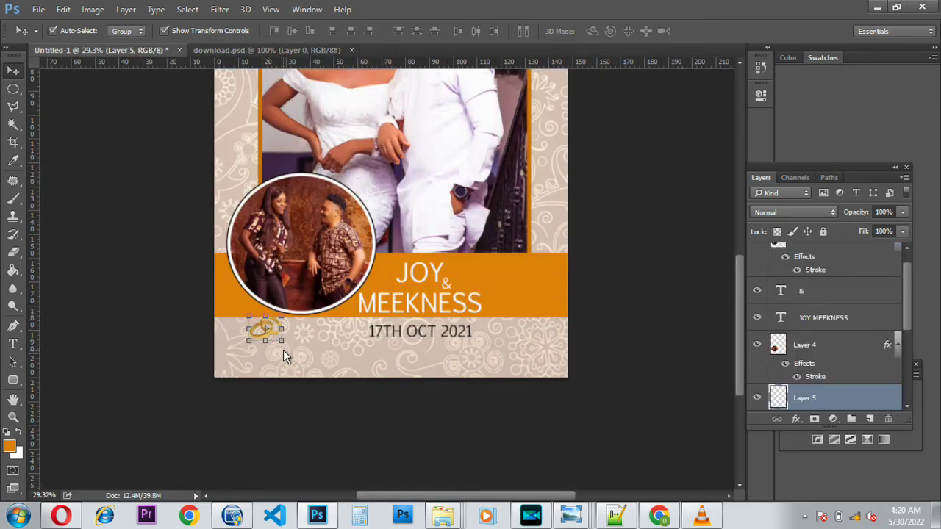
{"action": "key", "text": "ctrl+t"}
{"action": "mouse_move", "coordinate": [282, 341]}
{"action": "left_mouse_down"}
{"action": "mouse_move", "coordinate": [315, 371]}
{"action": "mouse_move", "coordinate": [291, 347]}
{"action": "left_mouse_up"}
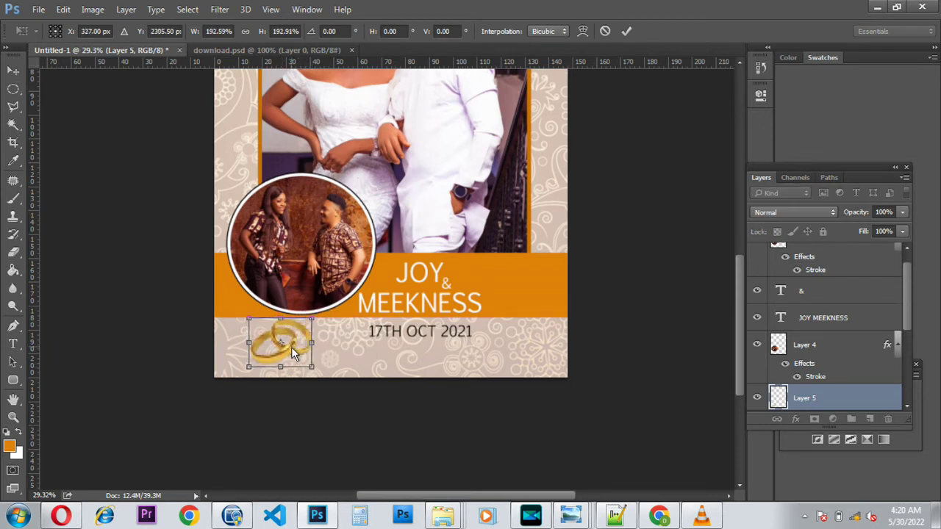
{"action": "key", "text": "Return"}
{"action": "key", "text": "Left"}
{"action": "key", "text": "Left"}
{"action": "key", "text": "Left"}
{"action": "key", "text": "Left"}
{"action": "key", "text": "Left"}
{"action": "key", "text": "Left"}
{"action": "key", "text": "Left"}
{"action": "key", "text": "Left"}
{"action": "key", "text": "Left"}
{"action": "key", "text": "Left"}
{"action": "key", "text": "Right"}
{"action": "key", "text": "Right"}
{"action": "key", "text": "Right"}
{"action": "key", "text": "Right"}
{"action": "key", "text": "Right"}
{"action": "key", "text": "Right"}
{"action": "key", "text": "Right"}
{"action": "key", "text": "Right"}
{"action": "key", "text": "Right"}
{"action": "key", "text": "Right"}
{"action": "key", "text": "Right"}
{"action": "key", "text": "Right"}
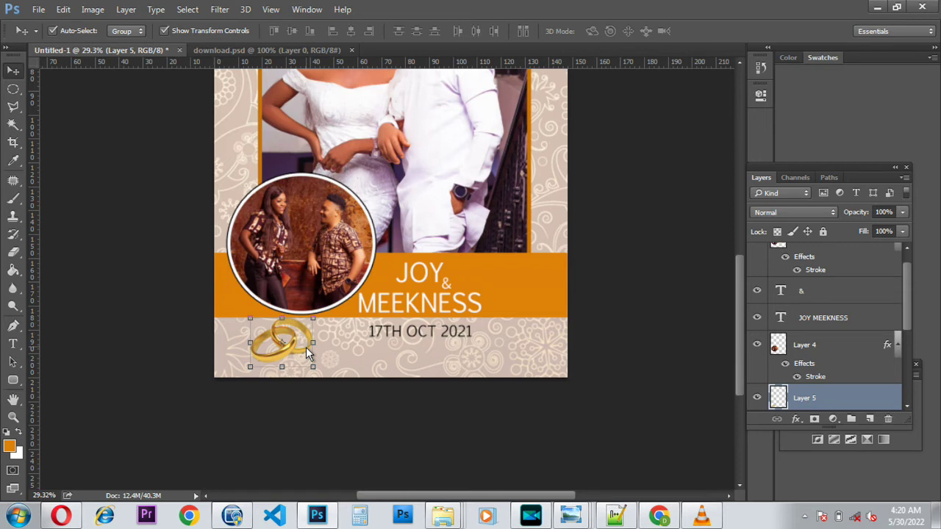
{"action": "key", "text": "Down"}
{"action": "key", "text": "Down"}
{"action": "key", "text": "Down"}
{"action": "key", "text": "Down"}
{"action": "key", "text": "Down"}
{"action": "key", "text": "Down"}
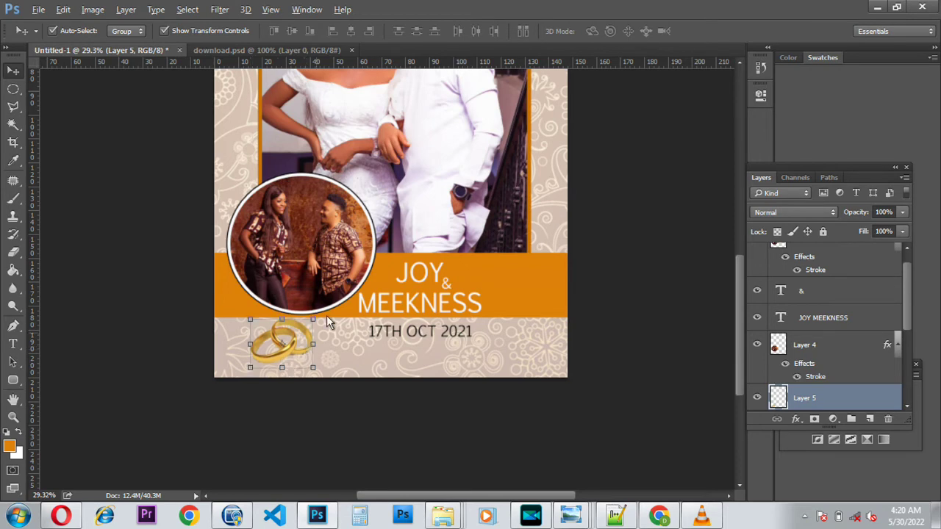
{"action": "scroll", "coordinate": [323, 298], "scroll_direction": "down", "scroll_amount": 2}
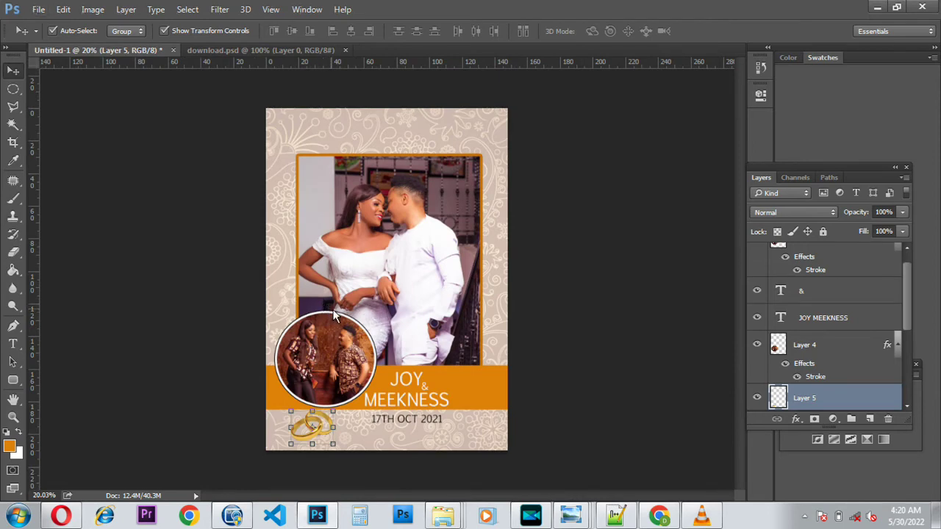
{"action": "scroll", "coordinate": [324, 312], "scroll_direction": "down", "scroll_amount": 1}
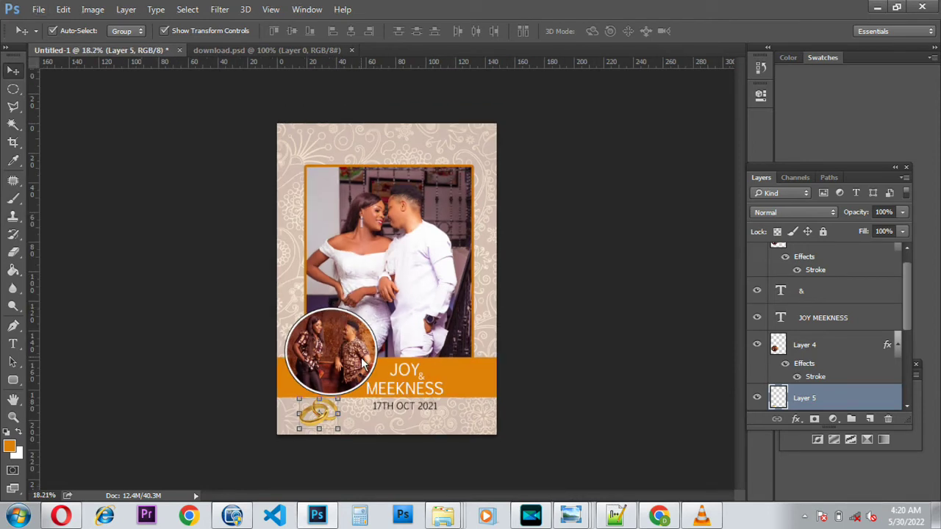
{"action": "left_click", "coordinate": [296, 433]}
Step: Shrink the rings to about 85% and apply the change
{"action": "left_click_drag", "start_coordinate": [298, 433], "coordinate": [302, 435]}
{"action": "key", "text": "Return"}
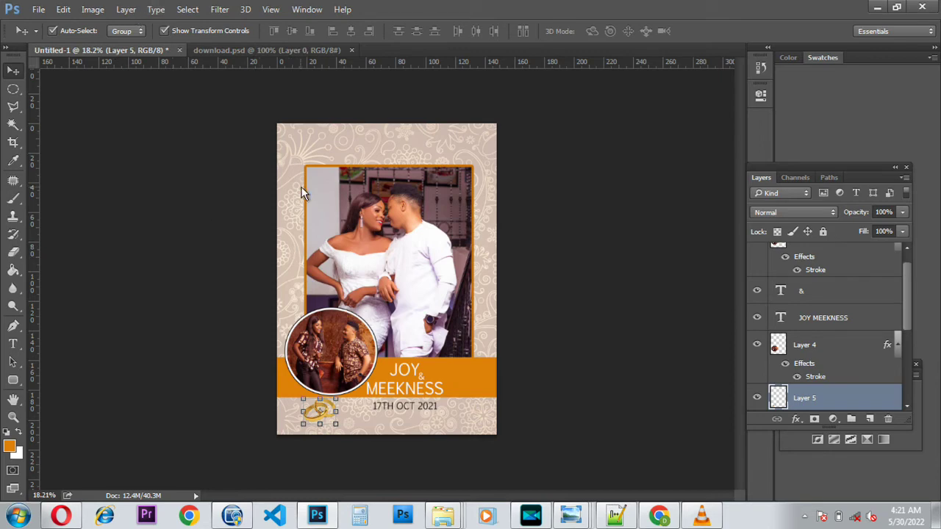
{"action": "left_click", "coordinate": [92, 10]}
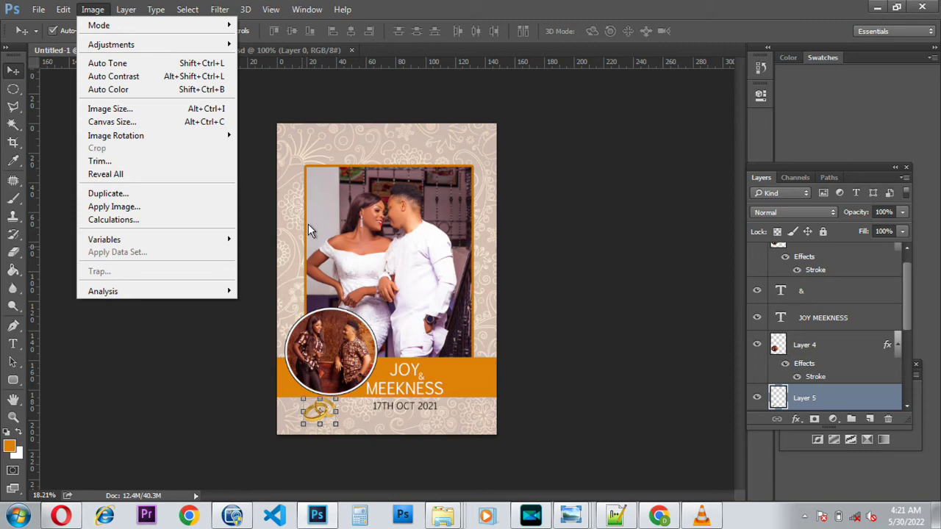
{"action": "left_click", "coordinate": [305, 259]}
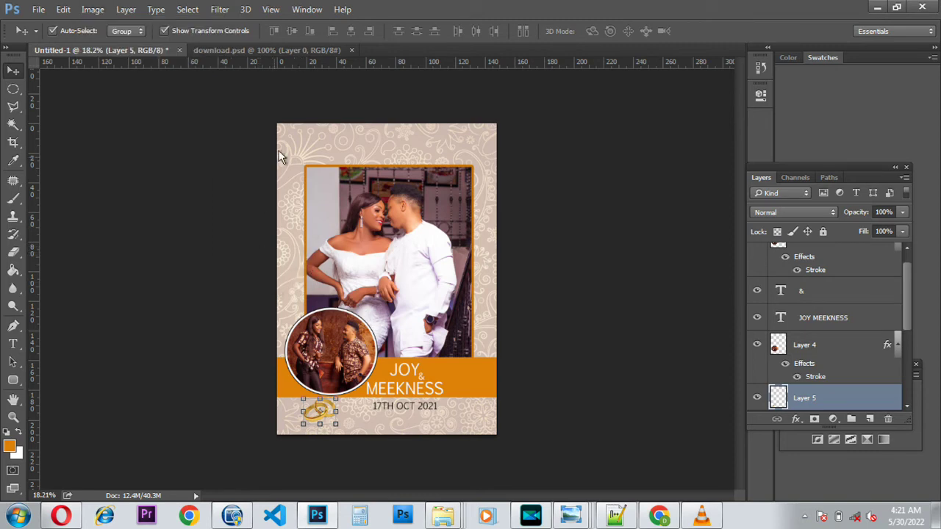
Step: Rotate the whole cover canvas 90° clockwise into landscape
{"action": "left_click", "coordinate": [93, 9]}
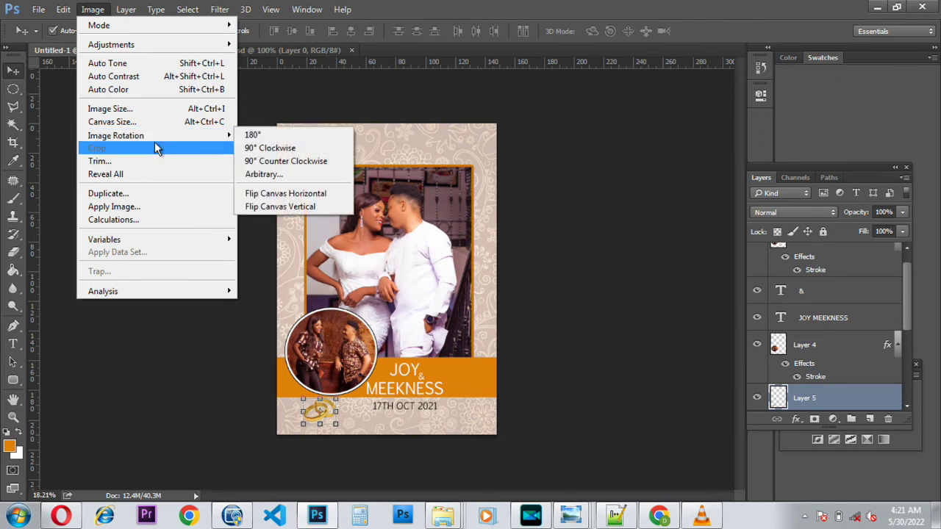
{"action": "mouse_move", "coordinate": [223, 140]}
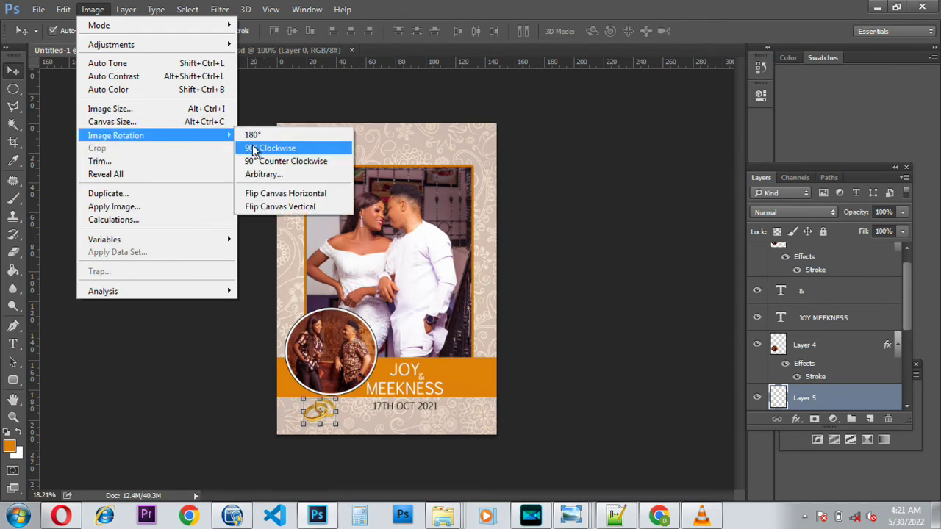
{"action": "left_click", "coordinate": [254, 147]}
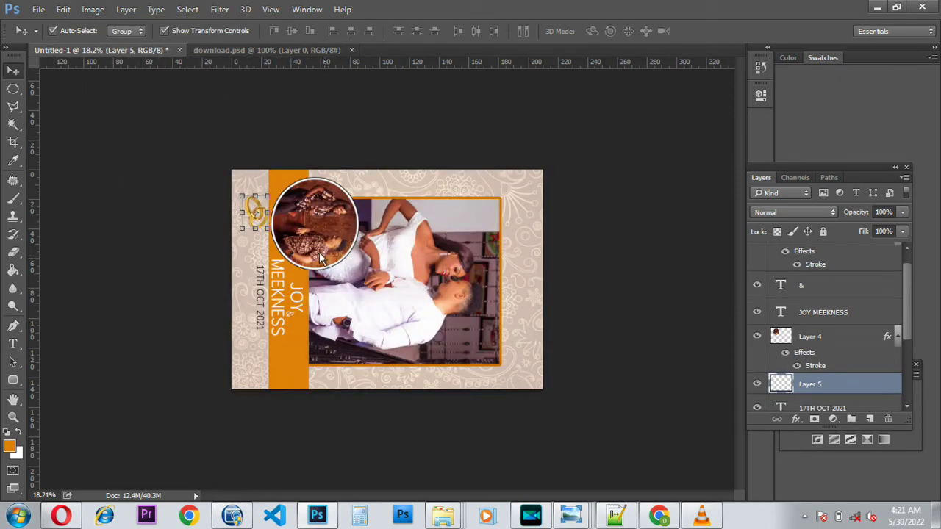
Step: Zoom in on the landscape cover and add an empty Layer 6 above Layer 5
{"action": "scroll", "coordinate": [376, 122], "scroll_direction": "up", "scroll_amount": 5}
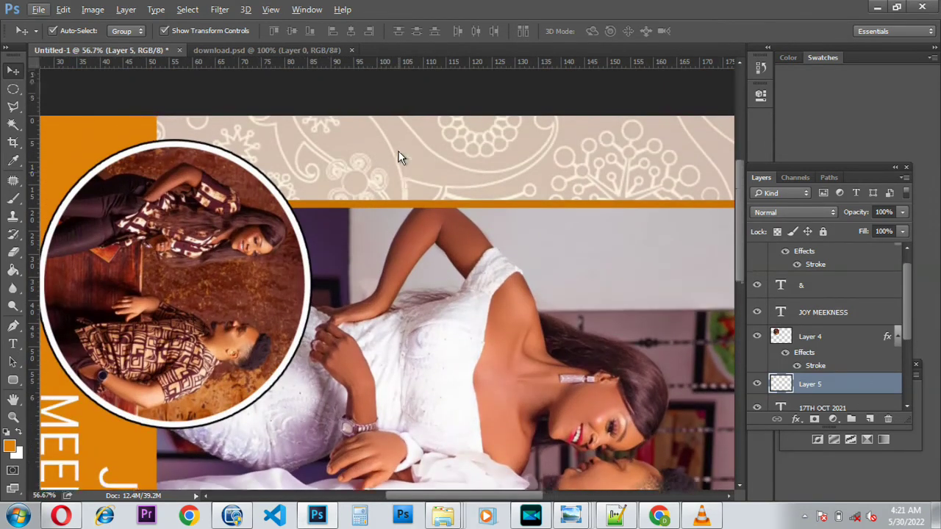
{"action": "scroll", "coordinate": [390, 140], "scroll_direction": "up", "scroll_amount": 1}
{"action": "left_click_drag", "start_coordinate": [463, 500], "coordinate": [478, 500]}
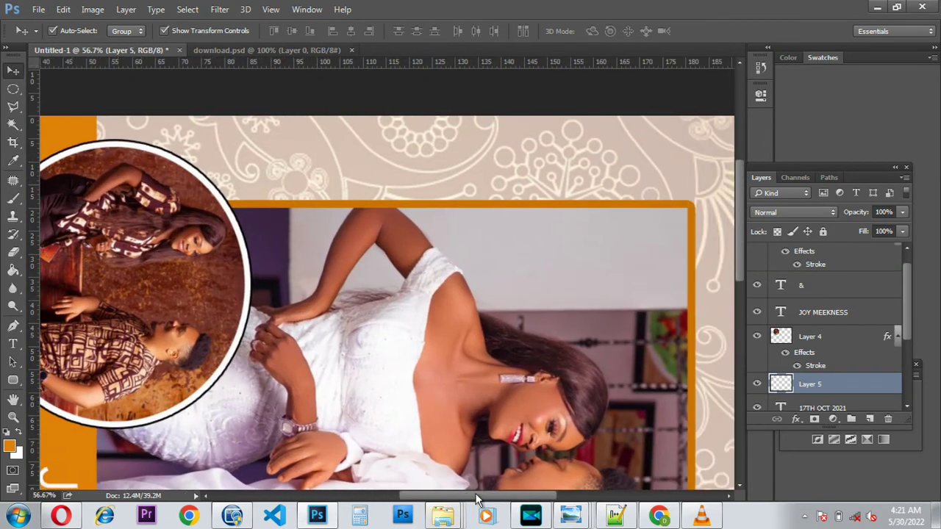
{"action": "scroll", "coordinate": [780, 356], "scroll_direction": "up", "scroll_amount": 1}
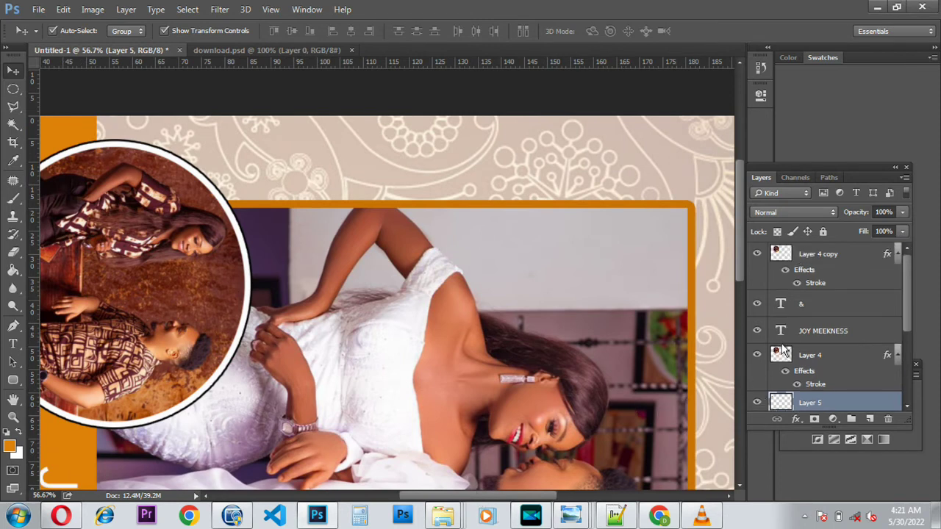
{"action": "scroll", "coordinate": [792, 367], "scroll_direction": "down", "scroll_amount": 4}
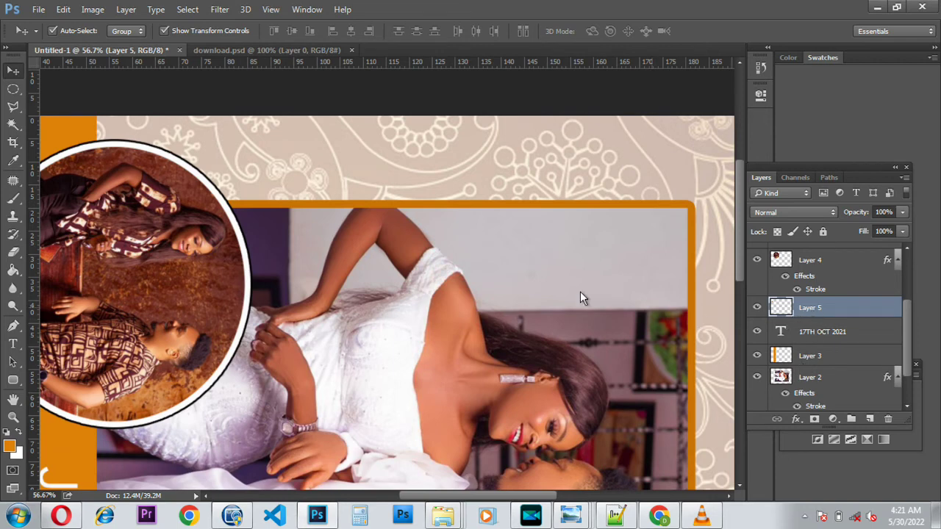
{"action": "left_click", "coordinate": [870, 420]}
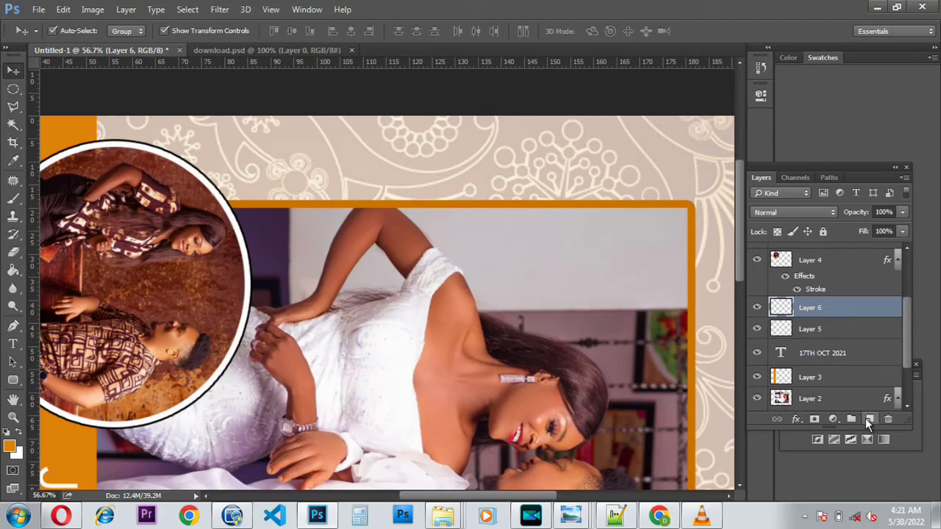
Step: Fill a long thin rectangular strip above the framed photo with white on Layer 6
{"action": "right_click", "coordinate": [13, 91]}
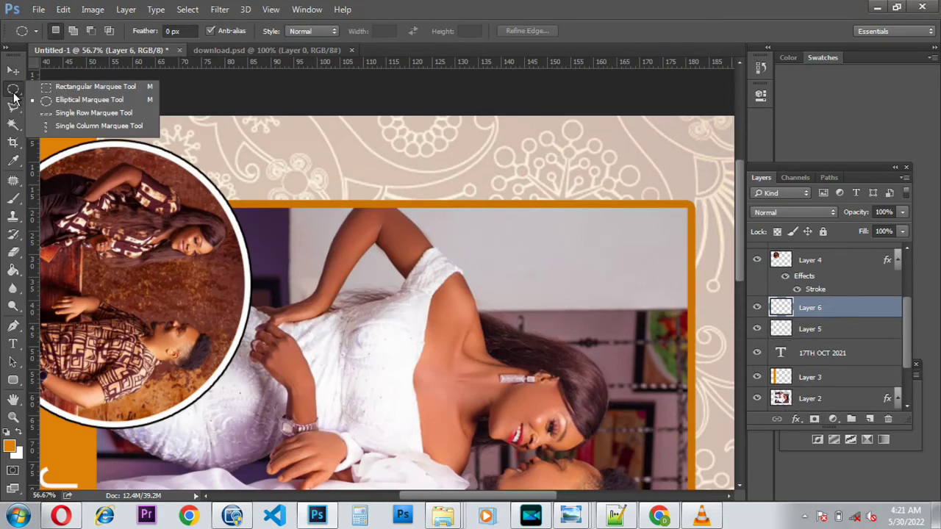
{"action": "left_click", "coordinate": [66, 89]}
{"action": "left_click_drag", "start_coordinate": [275, 169], "coordinate": [625, 190]}
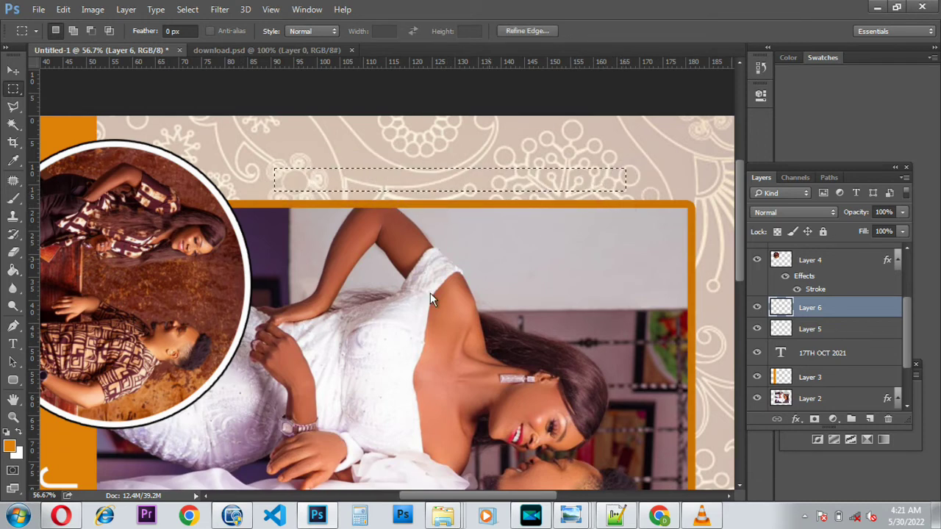
{"action": "left_click", "coordinate": [14, 269]}
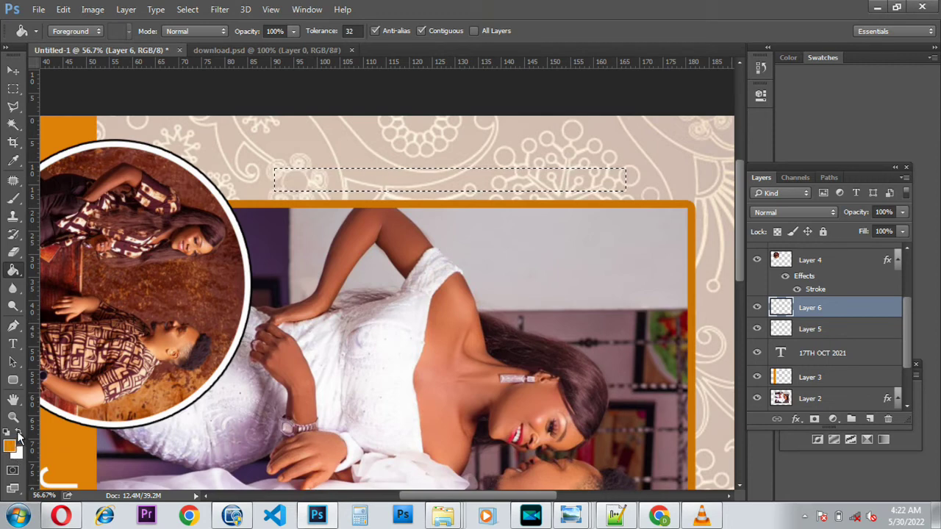
{"action": "left_click", "coordinate": [18, 433]}
{"action": "left_click", "coordinate": [430, 181]}
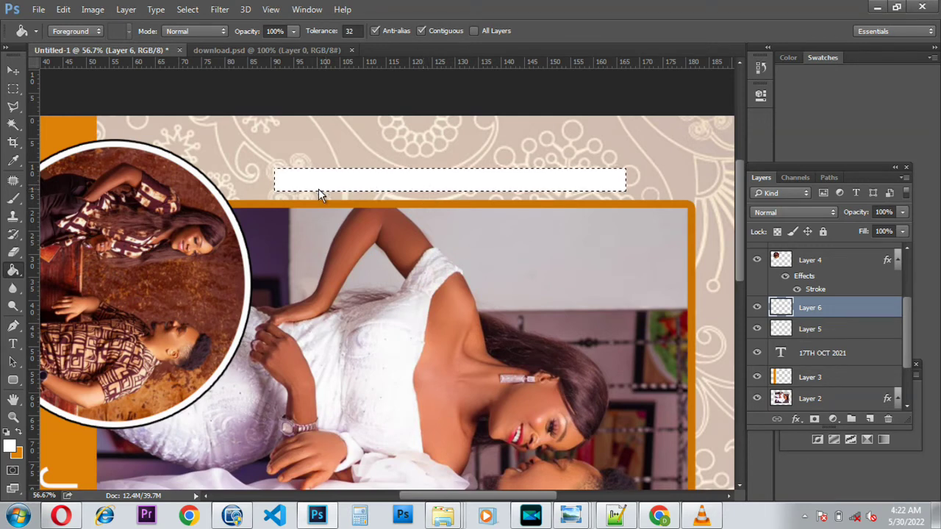
{"action": "key", "text": "ctrl+d"}
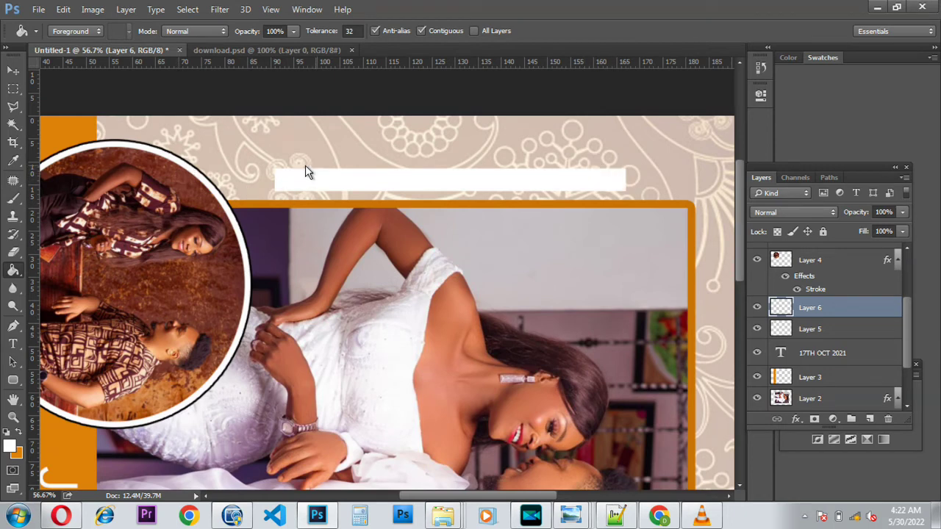
Step: Give the white bar a 3 px black Stroke layer effect
{"action": "left_click", "coordinate": [793, 418]}
{"action": "left_click", "coordinate": [819, 316]}
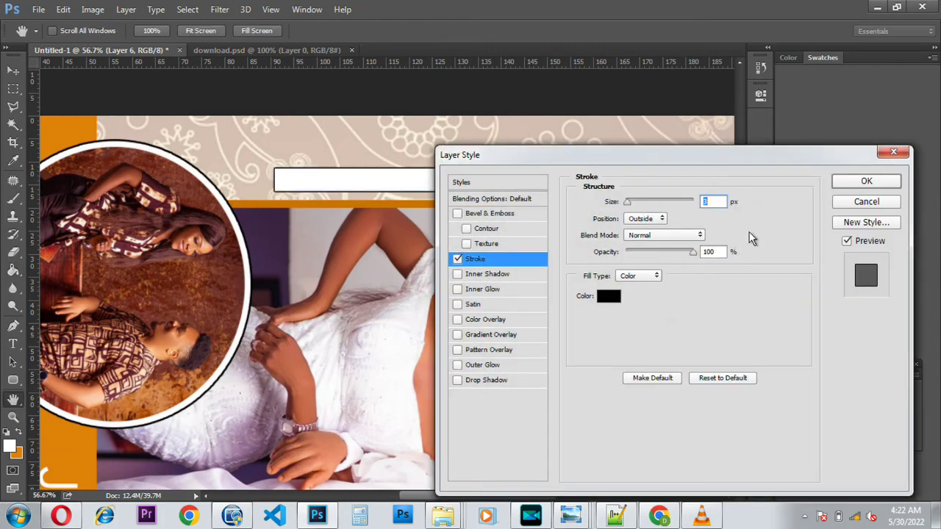
{"action": "left_click", "coordinate": [847, 185]}
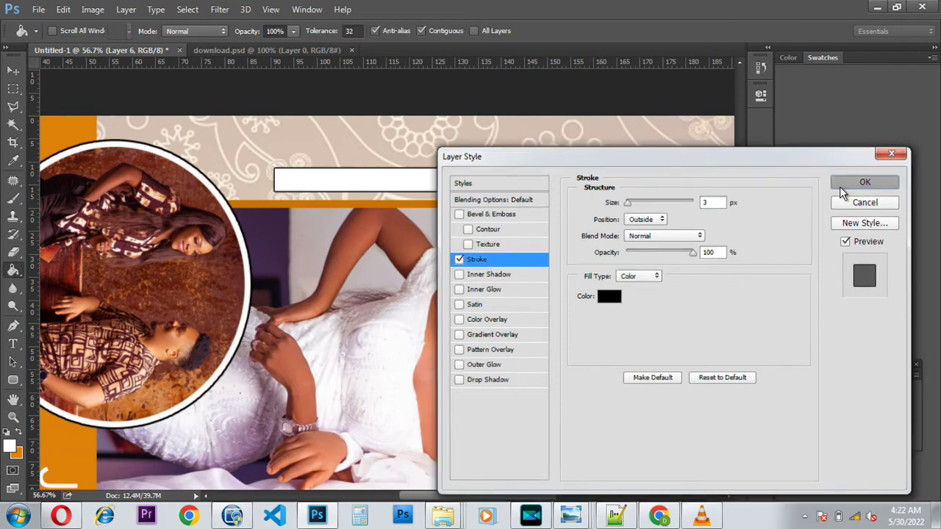
{"action": "left_click", "coordinate": [11, 343]}
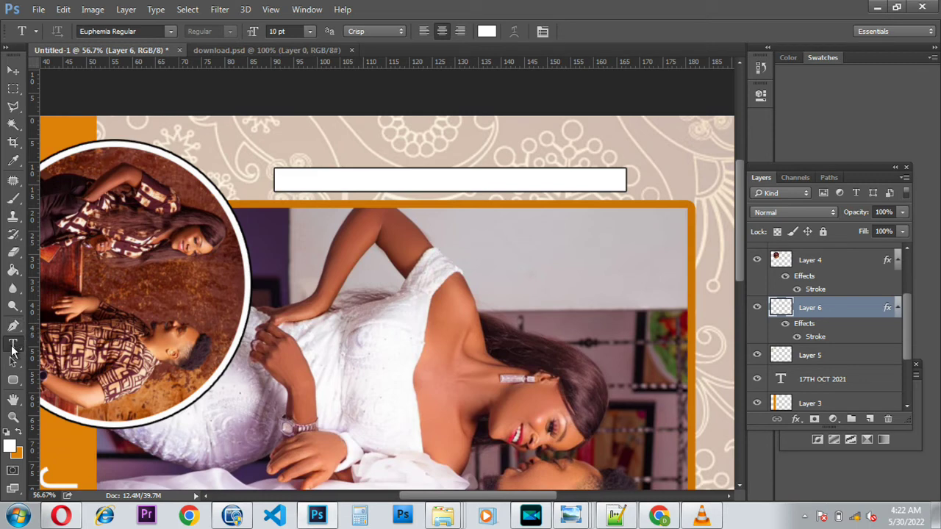
Step: Add near-black (050202) text 'BSTERTECH GRAPHICS AND PRINT' plus the business phone number in the white bar
{"action": "left_click", "coordinate": [280, 182]}
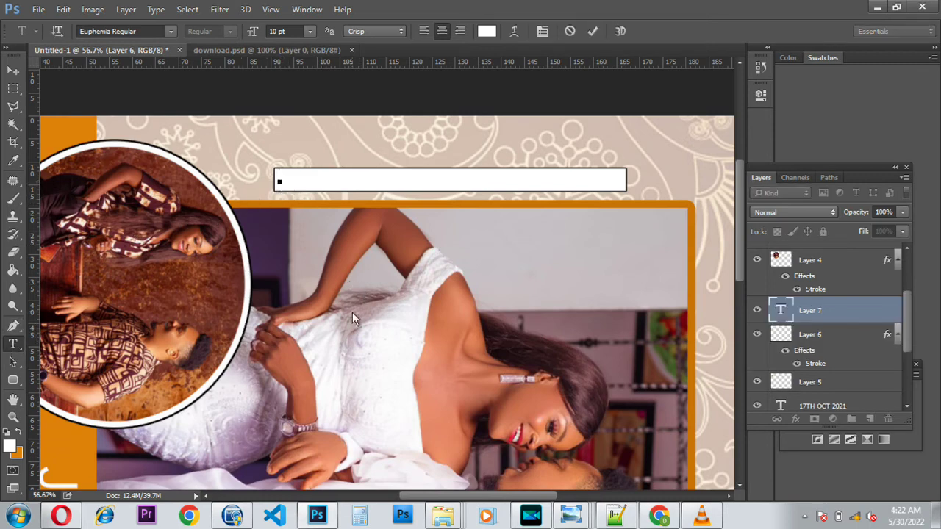
{"action": "type", "text": "BEAUTY"}
{"action": "key", "text": "BackSpace"}
{"action": "key", "text": "BackSpace"}
{"action": "key", "text": "BackSpace"}
{"action": "key", "text": "BackSpace"}
{"action": "key", "text": "BackSpace"}
{"action": "key", "text": "BackSpace"}
{"action": "left_click", "coordinate": [487, 31]}
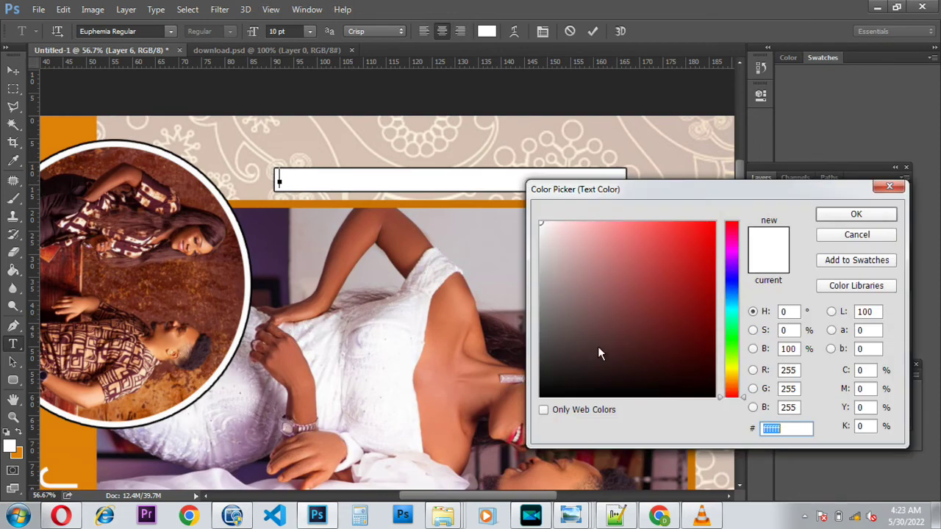
{"action": "left_click", "coordinate": [639, 394]}
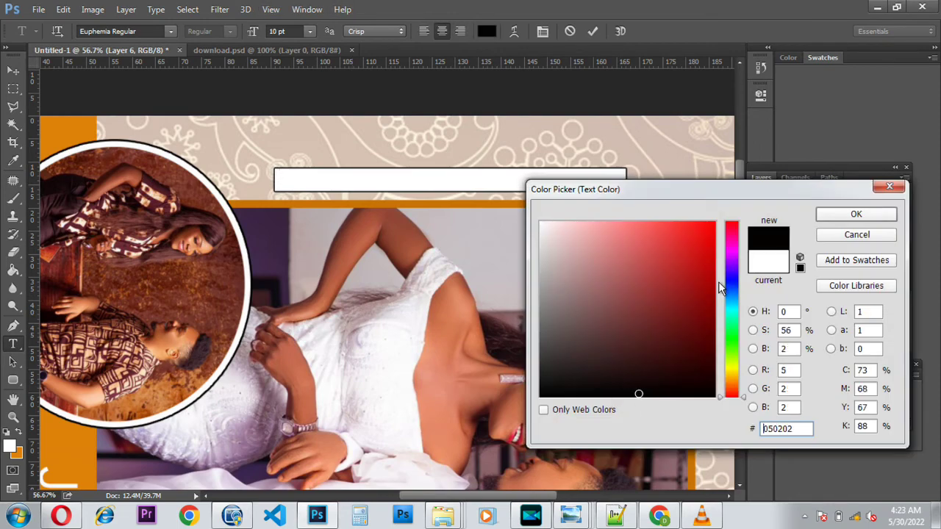
{"action": "left_click", "coordinate": [854, 215]}
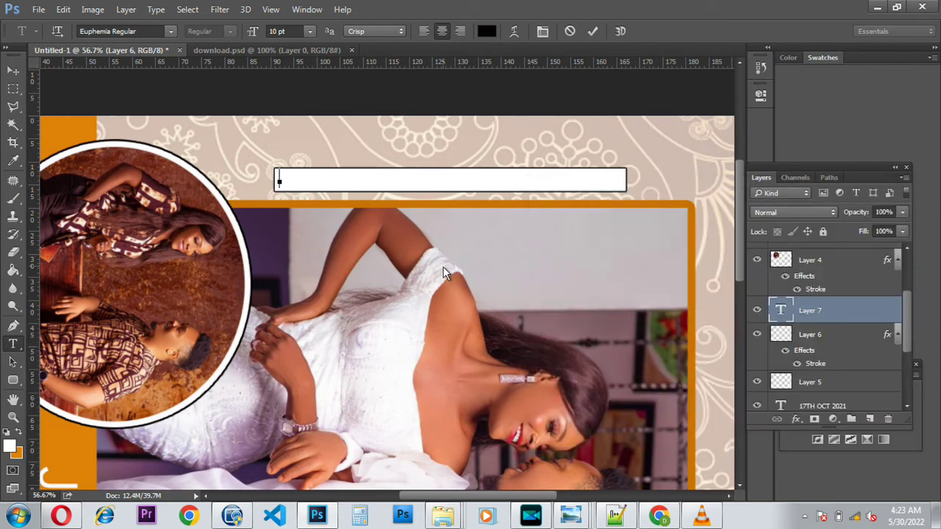
{"action": "type", "text": "BSTER"}
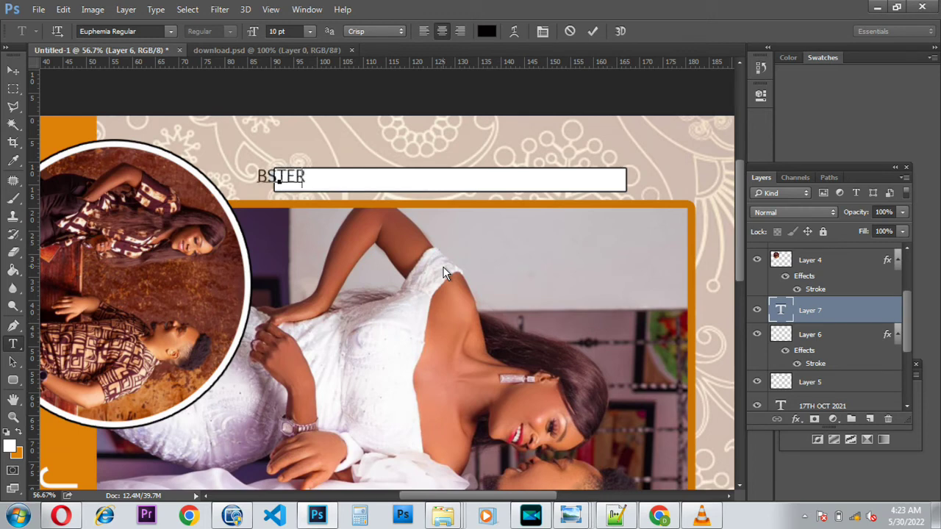
{"action": "type", "text": "TE"}
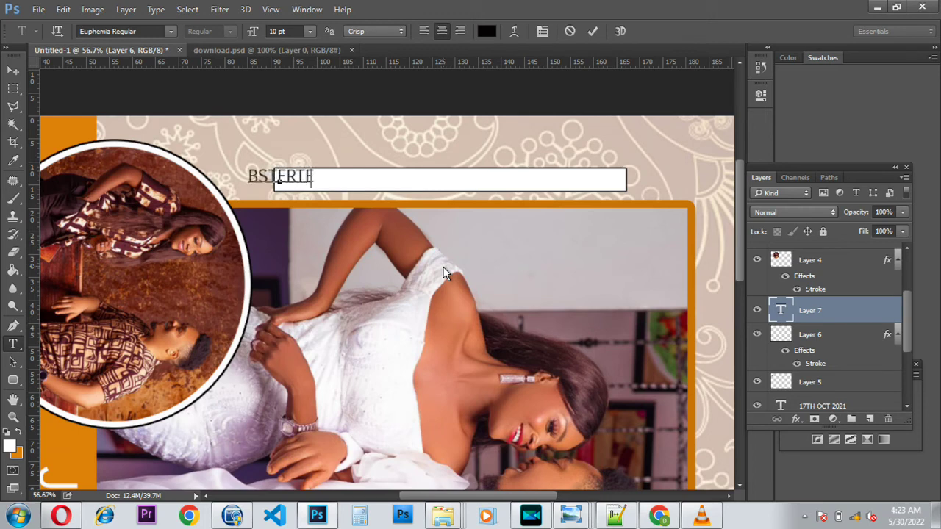
{"action": "type", "text": "CH"}
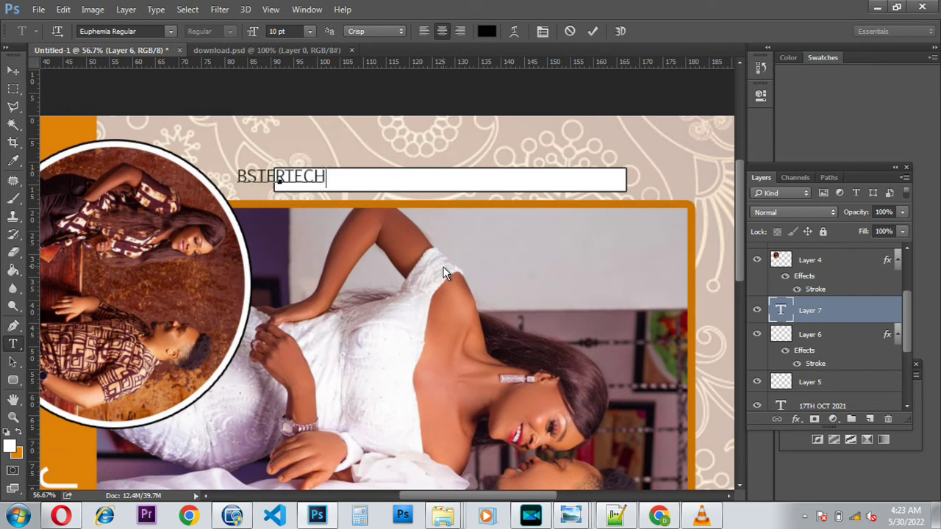
{"action": "type", "text": " GRAPH"}
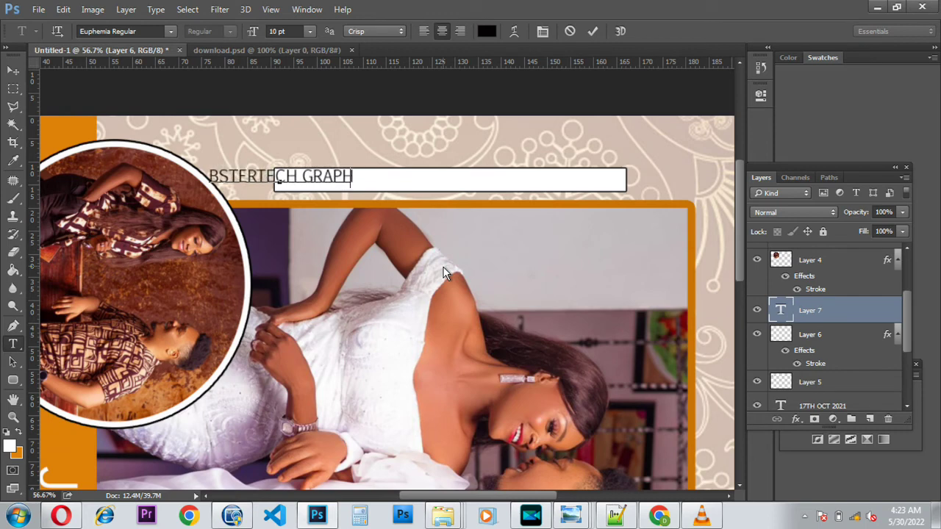
{"action": "type", "text": "ICS "}
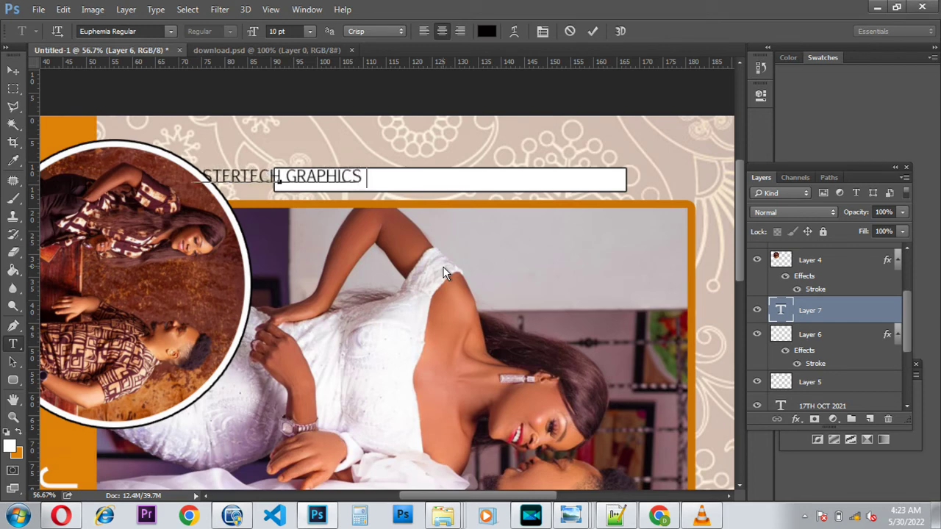
{"action": "type", "text": "AND "}
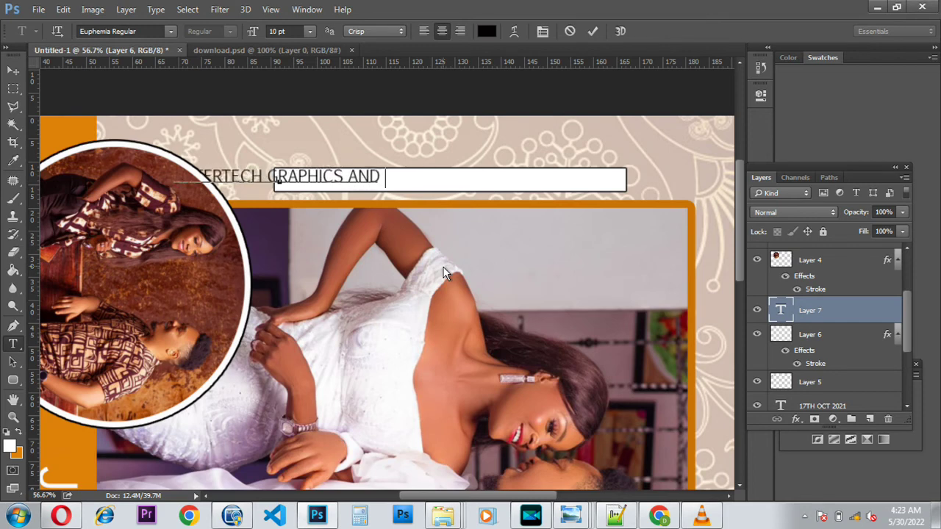
{"action": "type", "text": "PRINT"}
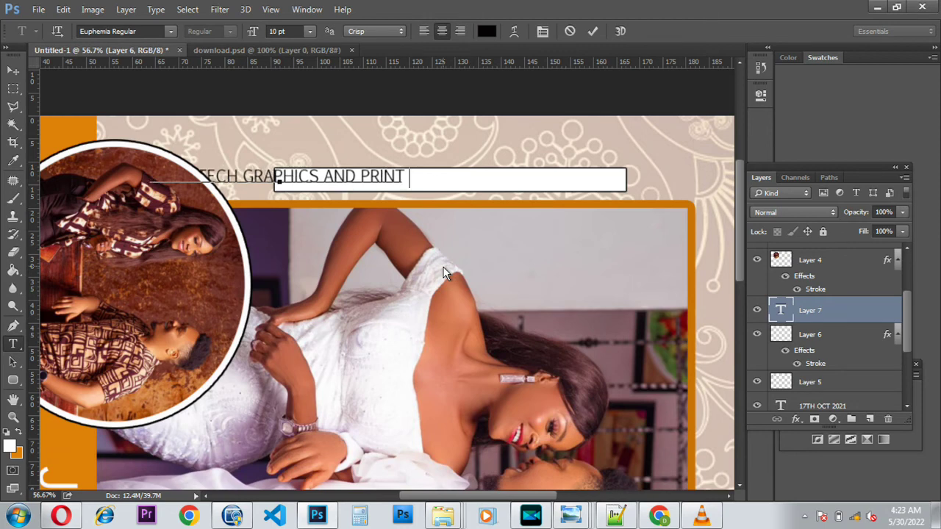
{"action": "type", "text": " :"}
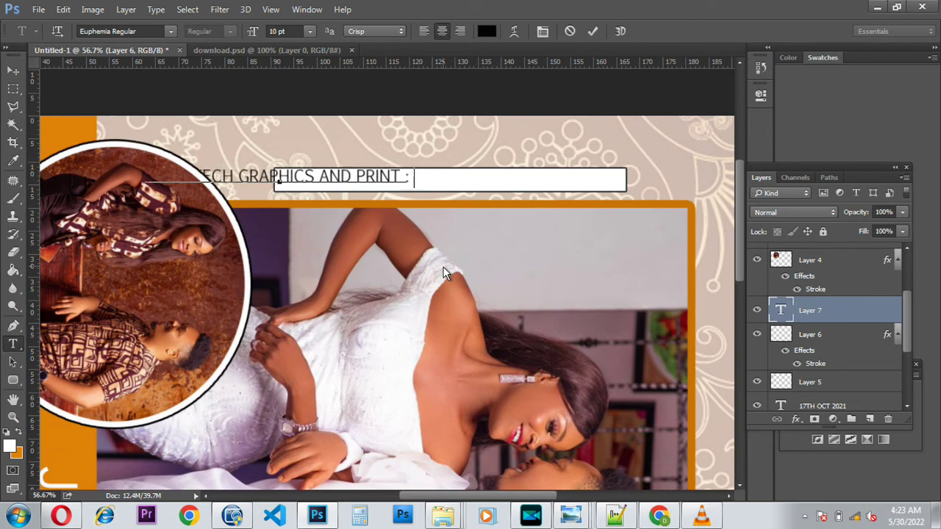
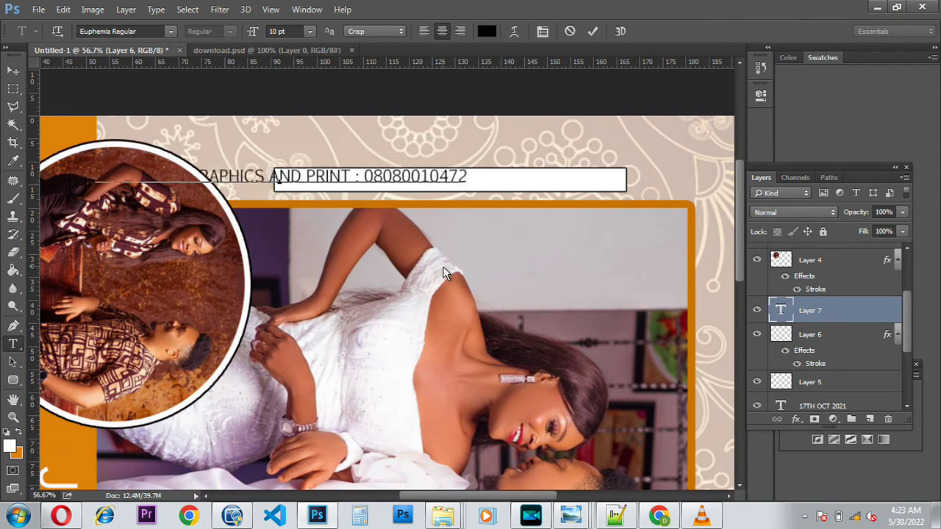
{"action": "left_click", "coordinate": [593, 31]}
{"action": "left_click", "coordinate": [12, 70]}
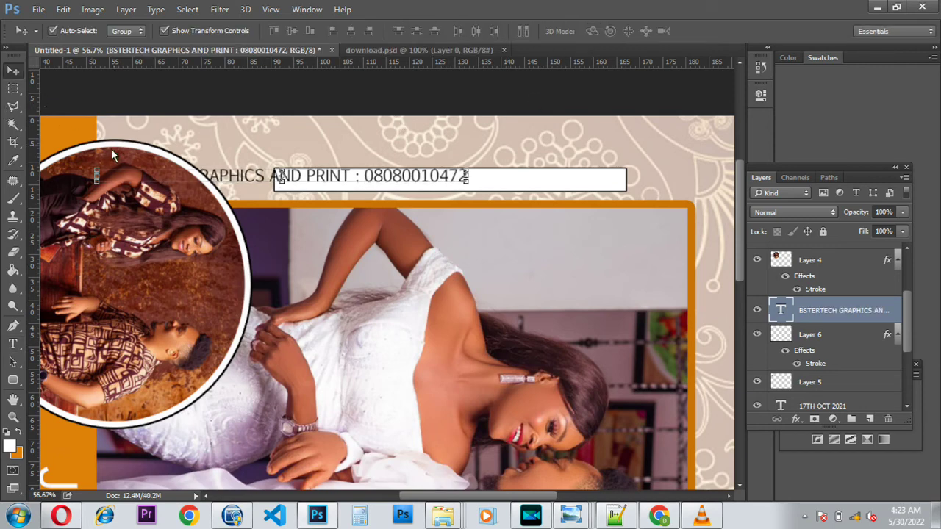
Step: Move the BSTERTECH GRAPHICS AND PRINT credit line into the white bar and narrow it to about 94% width
{"action": "key", "text": "ctrl+t"}
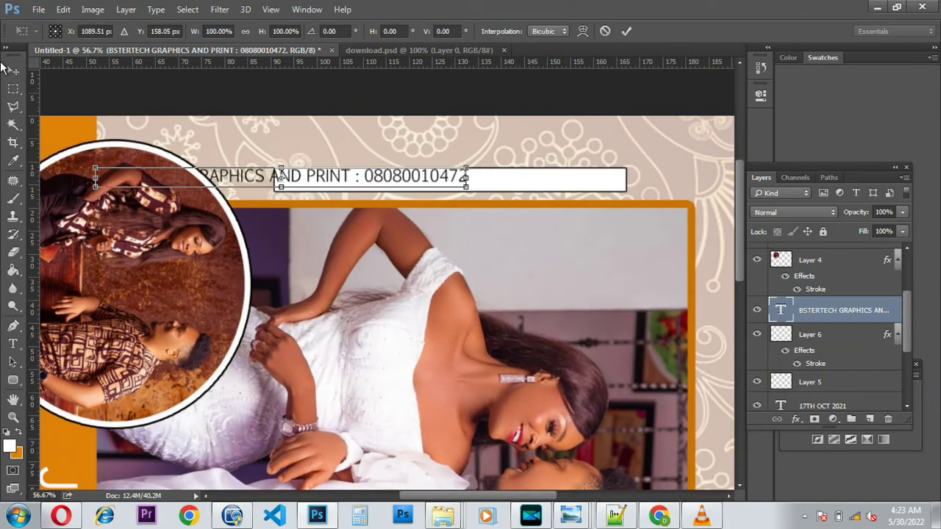
{"action": "left_click", "coordinate": [17, 74]}
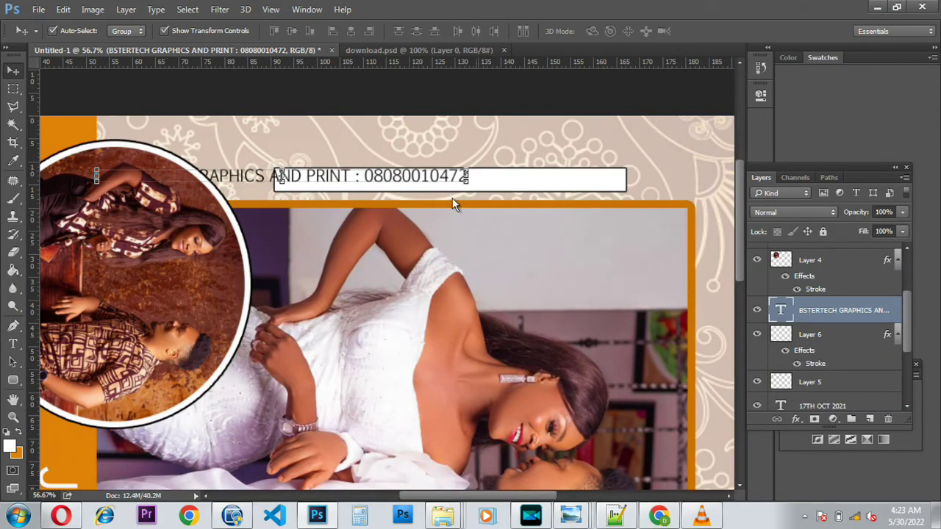
{"action": "left_click_drag", "start_coordinate": [376, 181], "coordinate": [558, 183]}
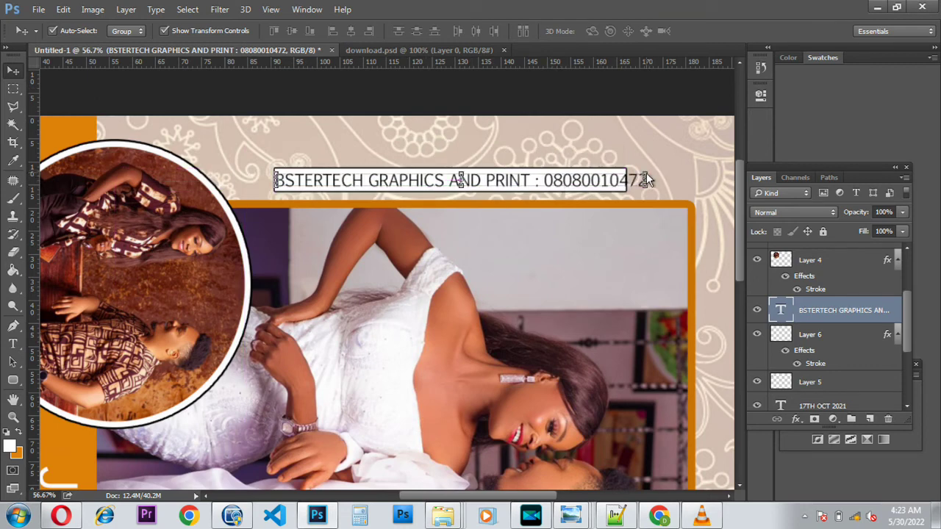
{"action": "left_click_drag", "start_coordinate": [646, 172], "coordinate": [575, 185]}
{"action": "key", "text": "Return"}
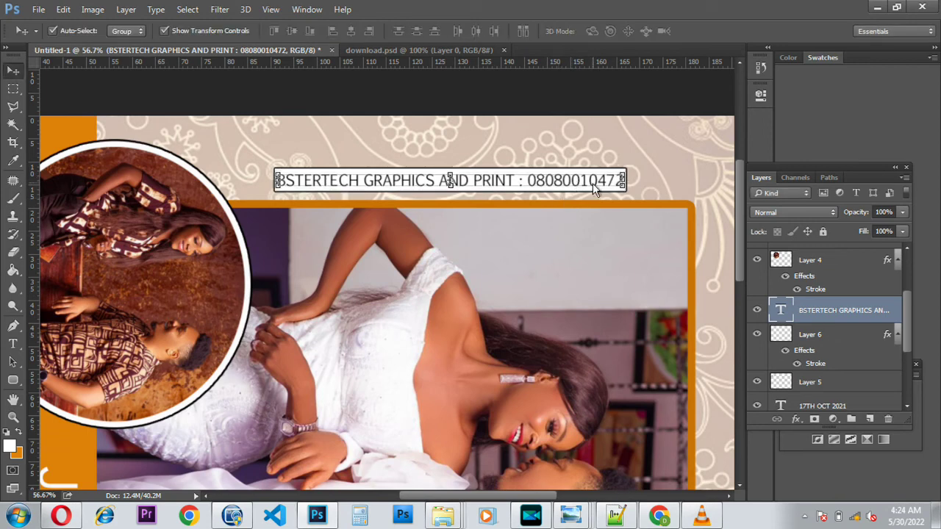
{"action": "scroll", "coordinate": [293, 188], "scroll_direction": "down", "scroll_amount": 5}
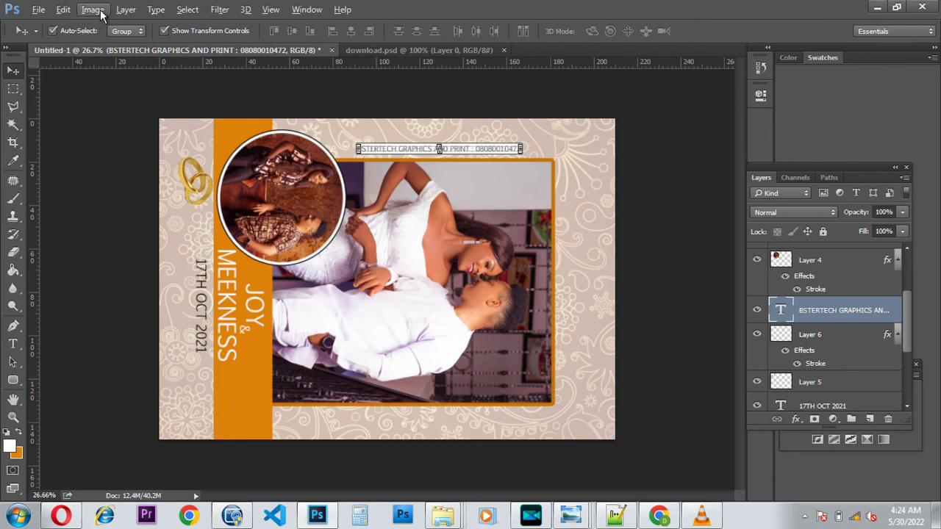
Step: Rotate the whole canvas 90° counter-clockwise, turning the cover back to portrait
{"action": "left_click", "coordinate": [94, 9]}
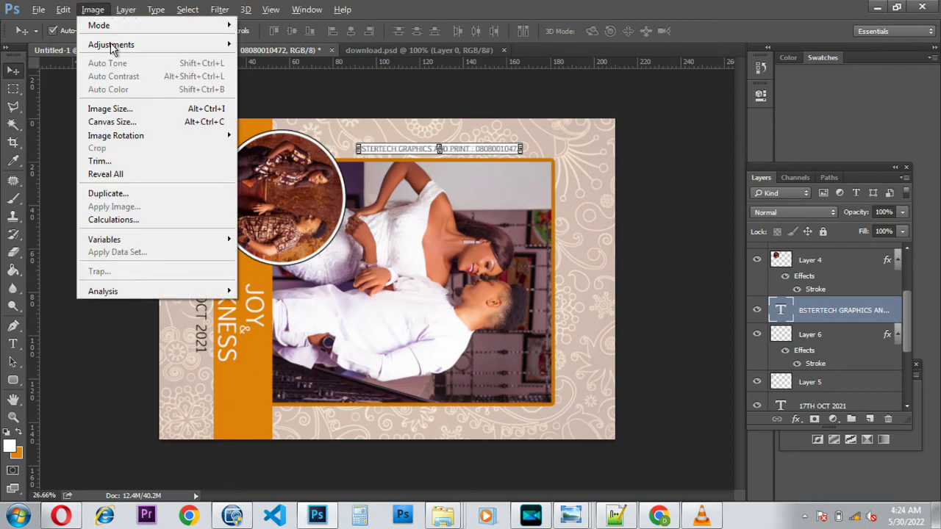
{"action": "mouse_move", "coordinate": [116, 140]}
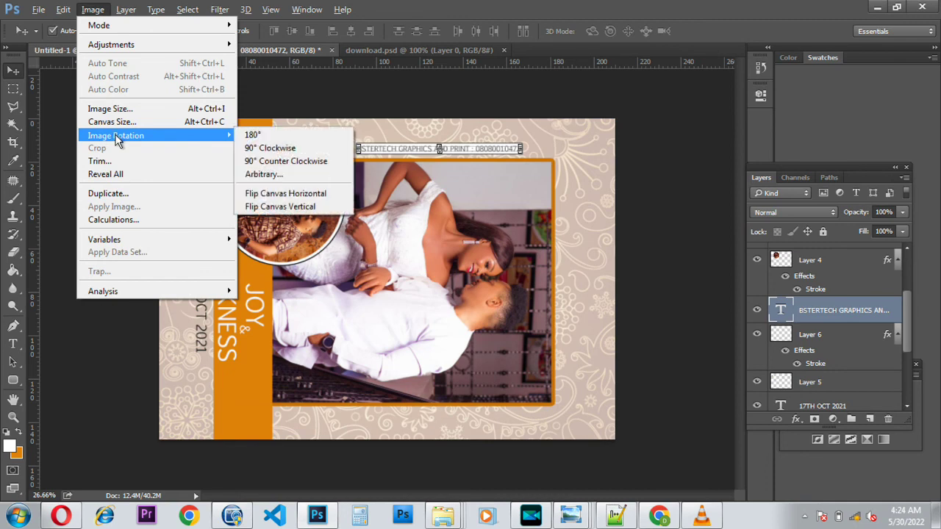
{"action": "left_click", "coordinate": [292, 163]}
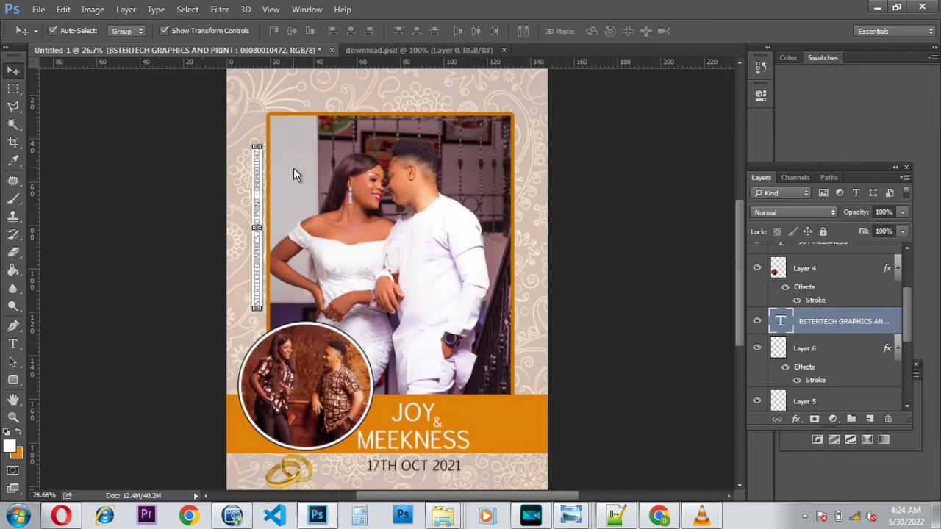
{"action": "scroll", "coordinate": [364, 196], "scroll_direction": "down", "scroll_amount": 2}
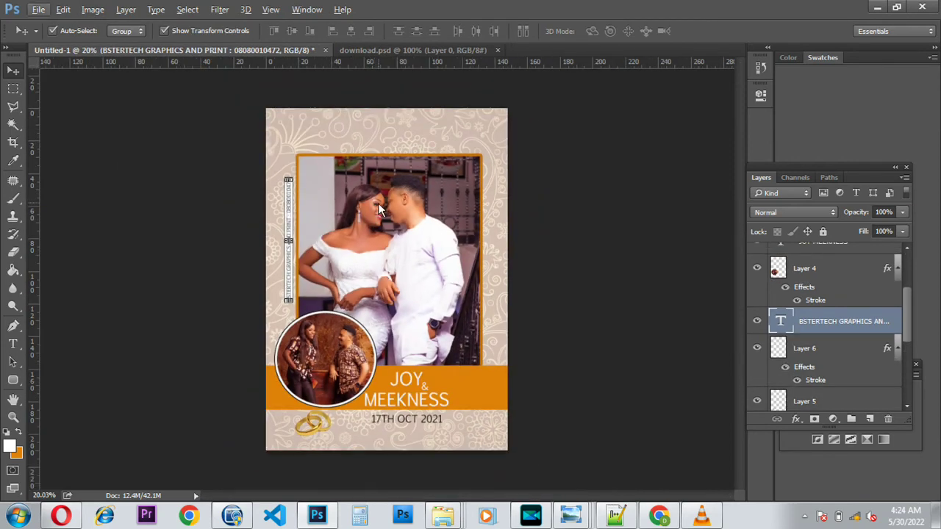